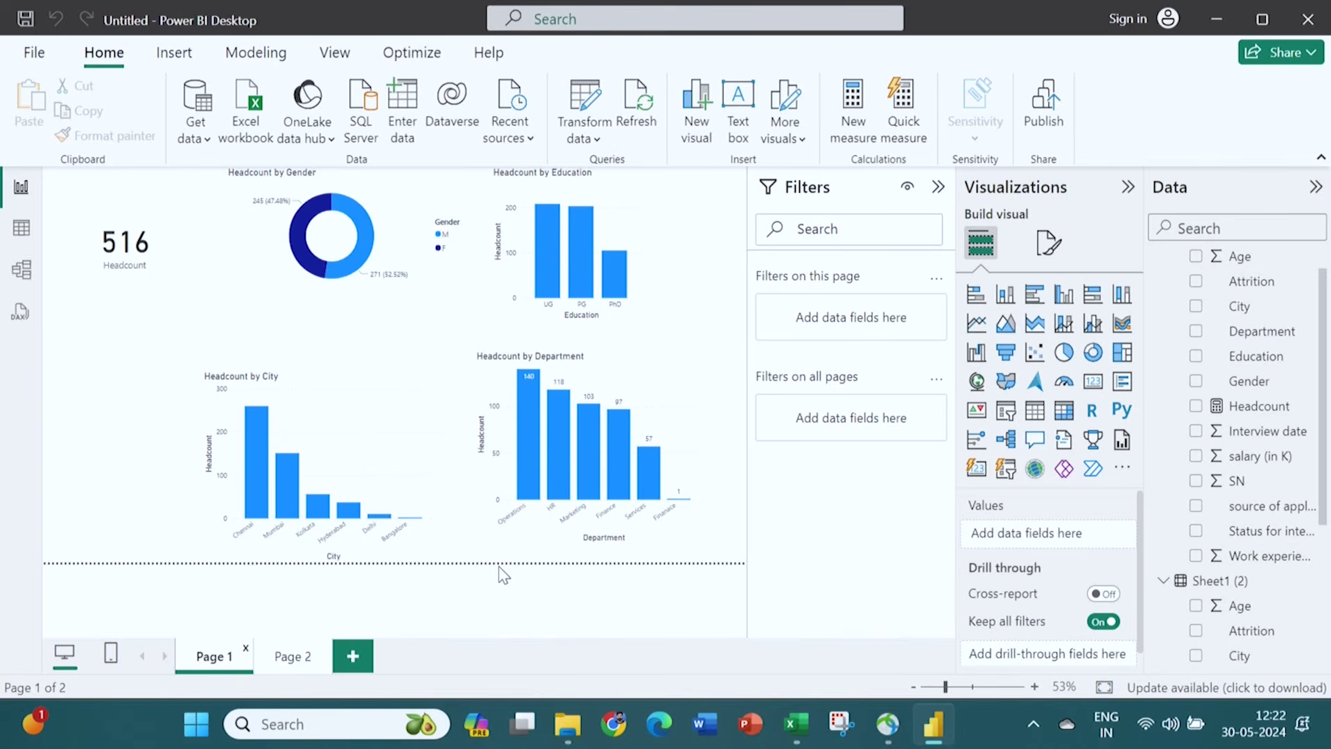
Rename the report page Page 1 as Count.
right_click(214, 664)
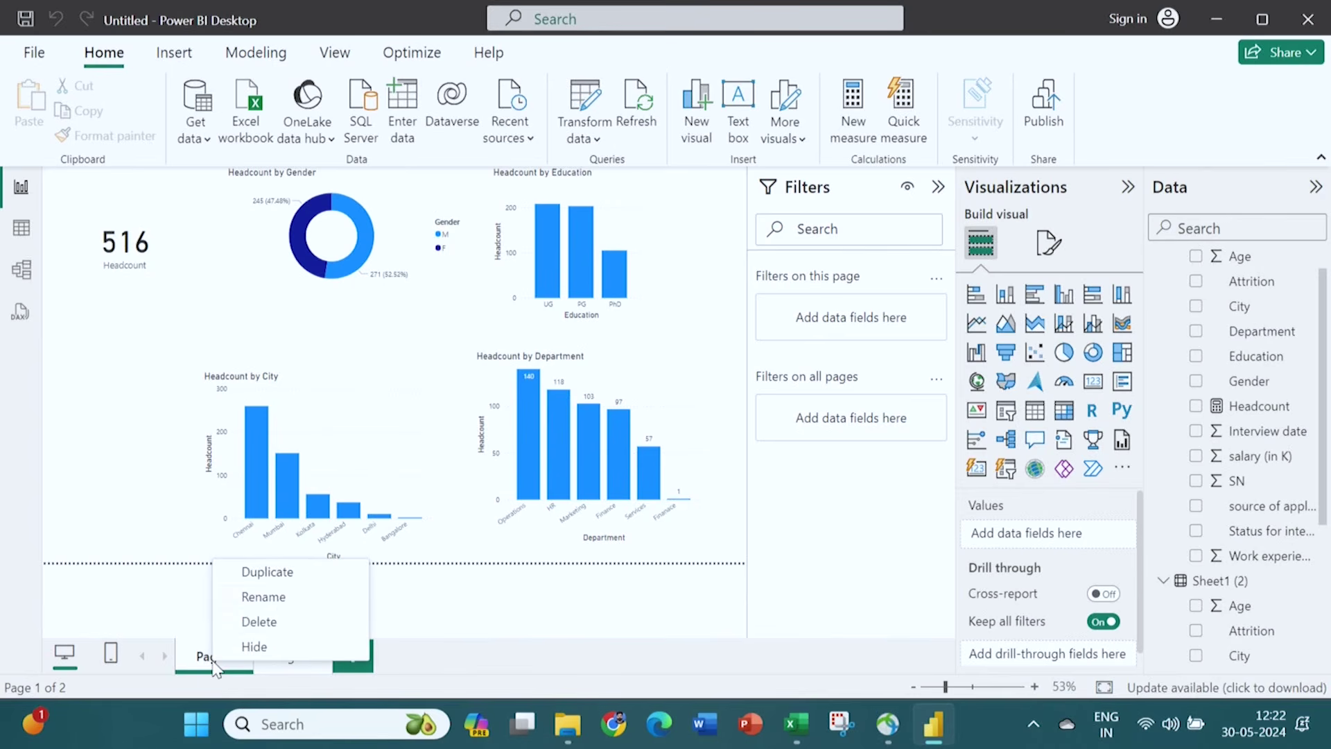
click(280, 605)
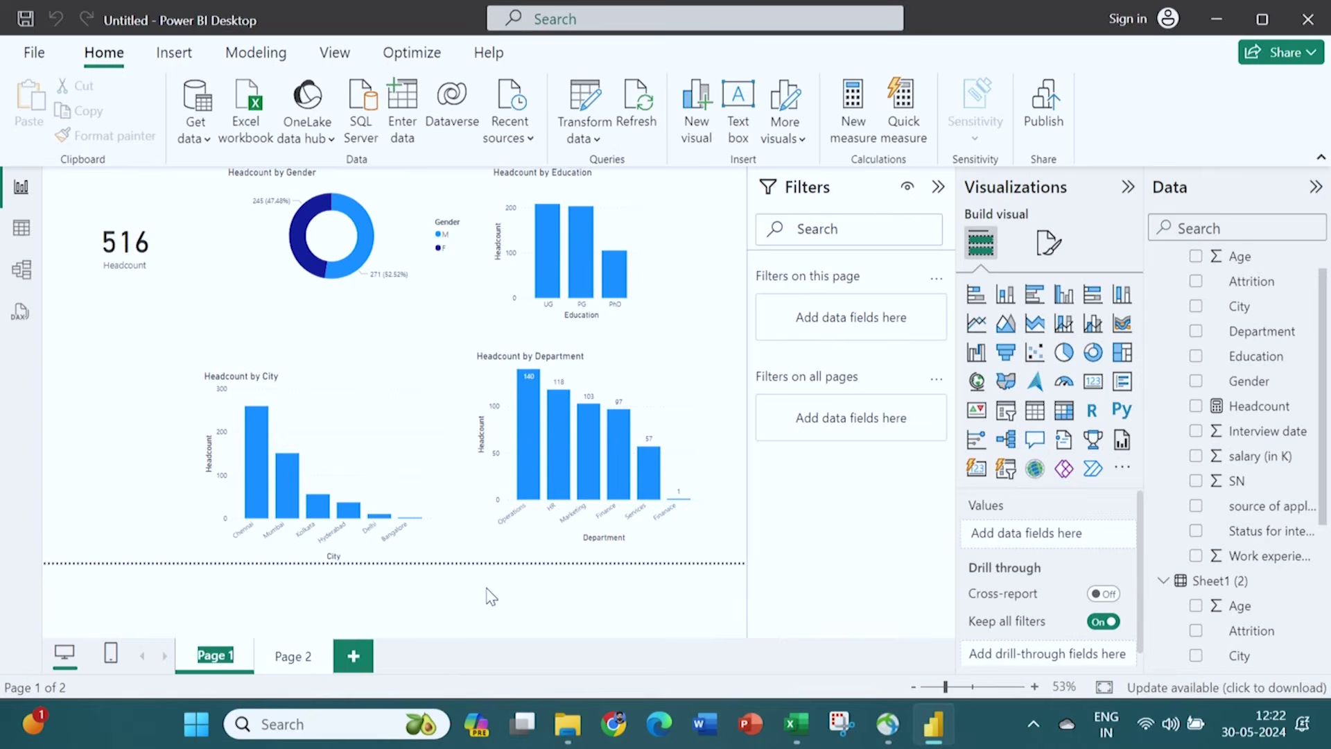
text(Coun)
key(BackSpace)
key(BackSpace)
key(BackSpace)
key(BackSpace)
text(Count)
click(408, 610)
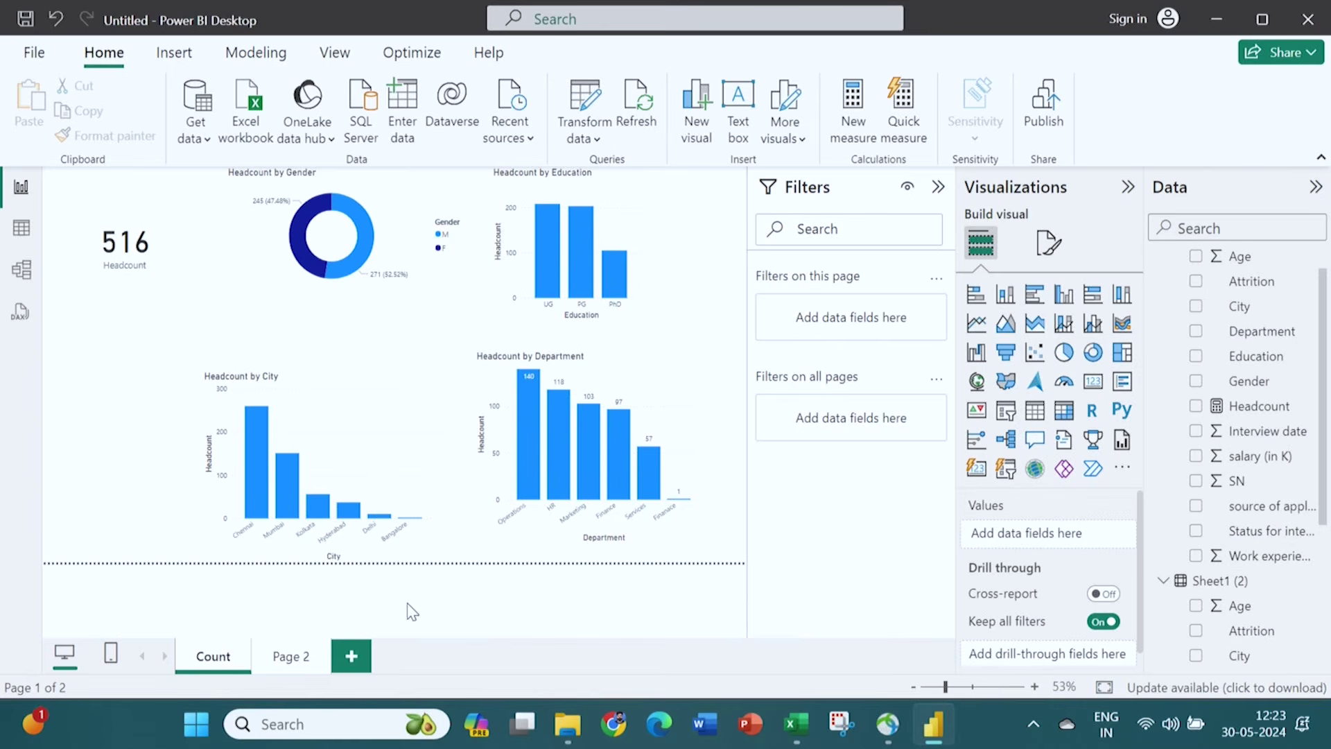
Open the blank Page 2 and rename it as Age.
click(296, 662)
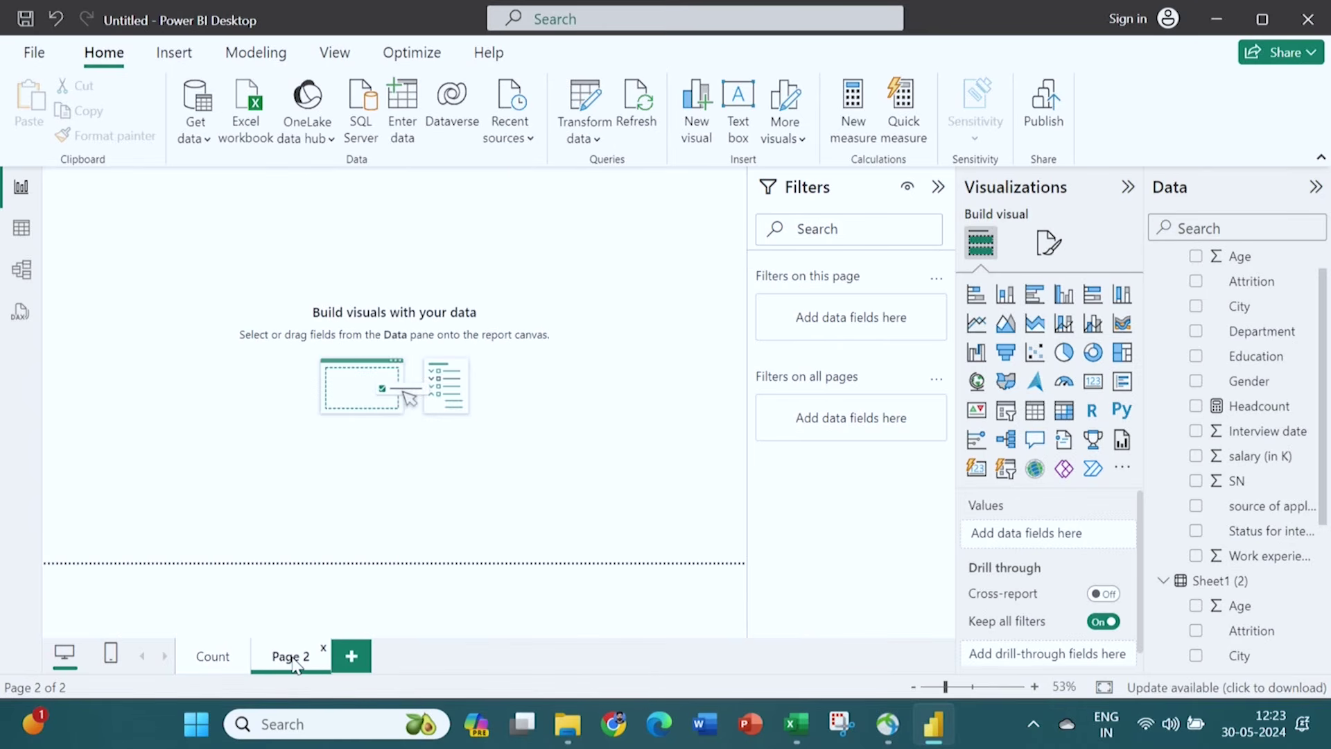
right_click(296, 663)
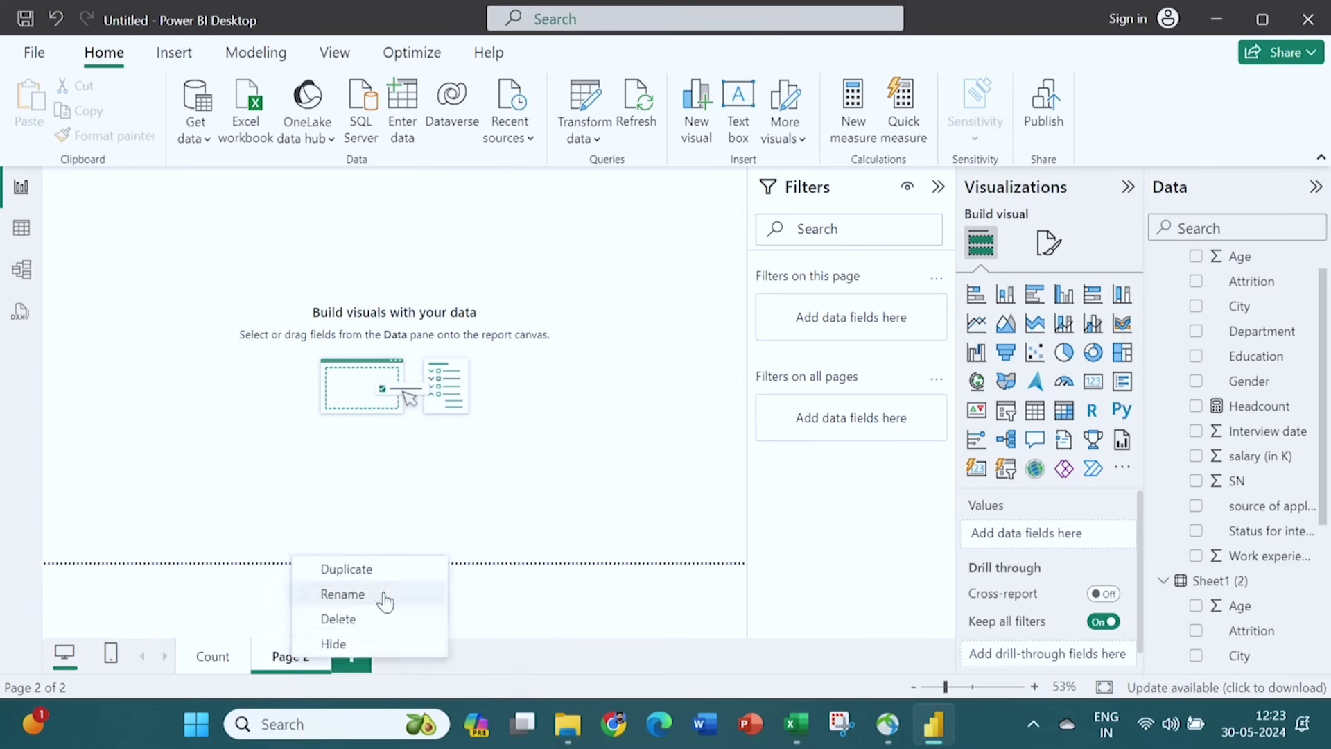
click(342, 594)
text(Age)
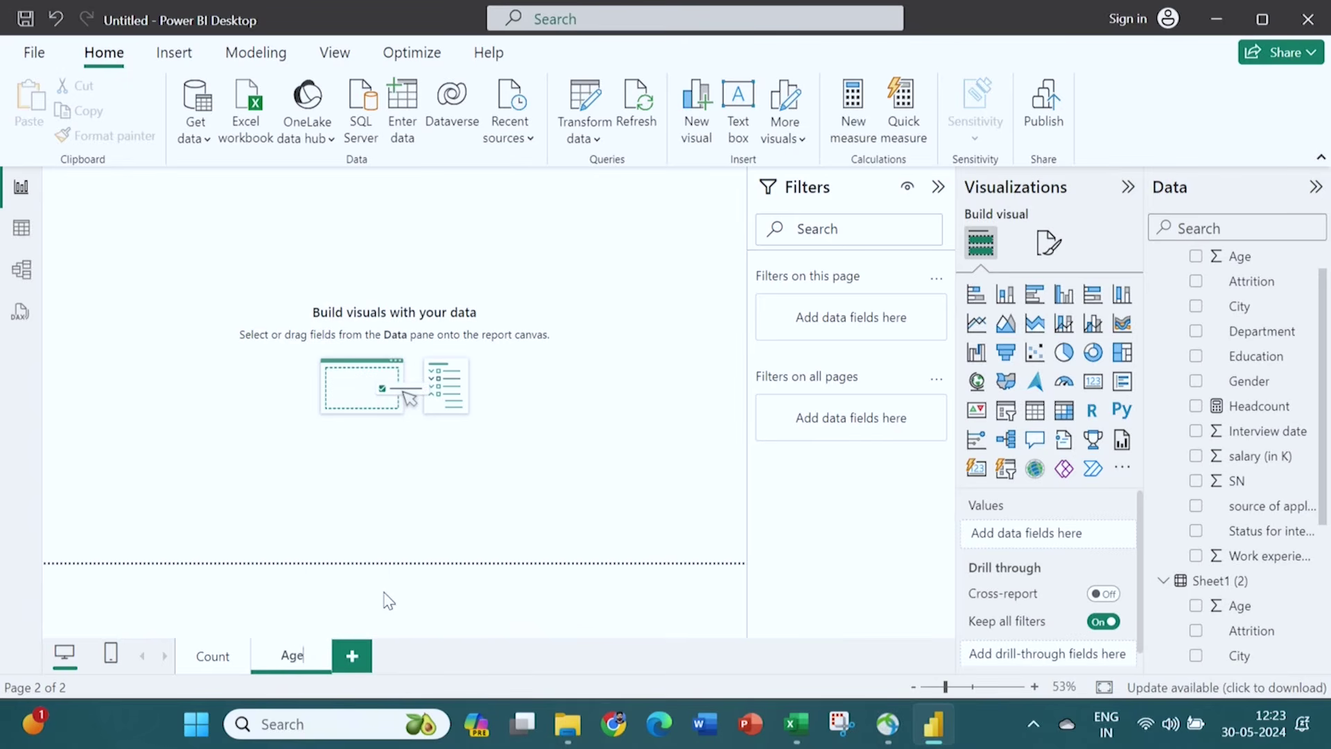
key(Return)
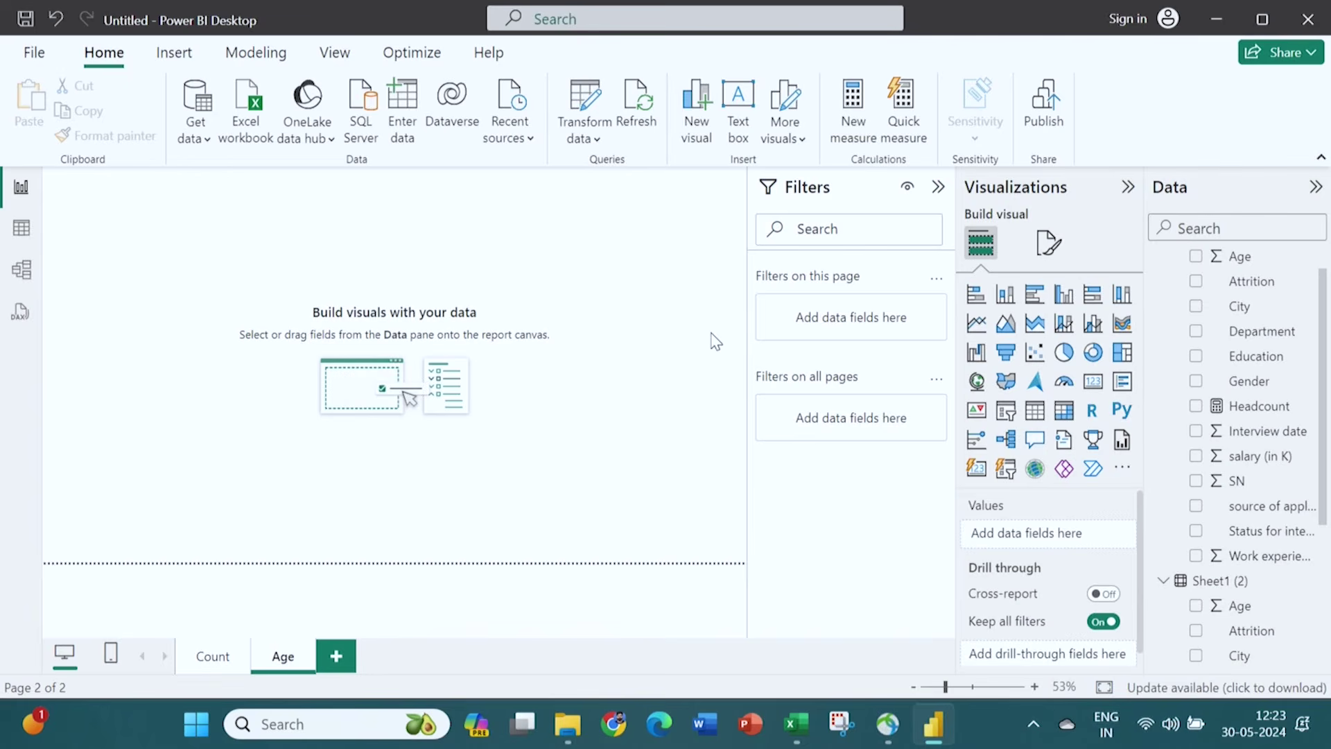
Create a new measure called Average age and start its formula with the CALCULATE function.
click(854, 121)
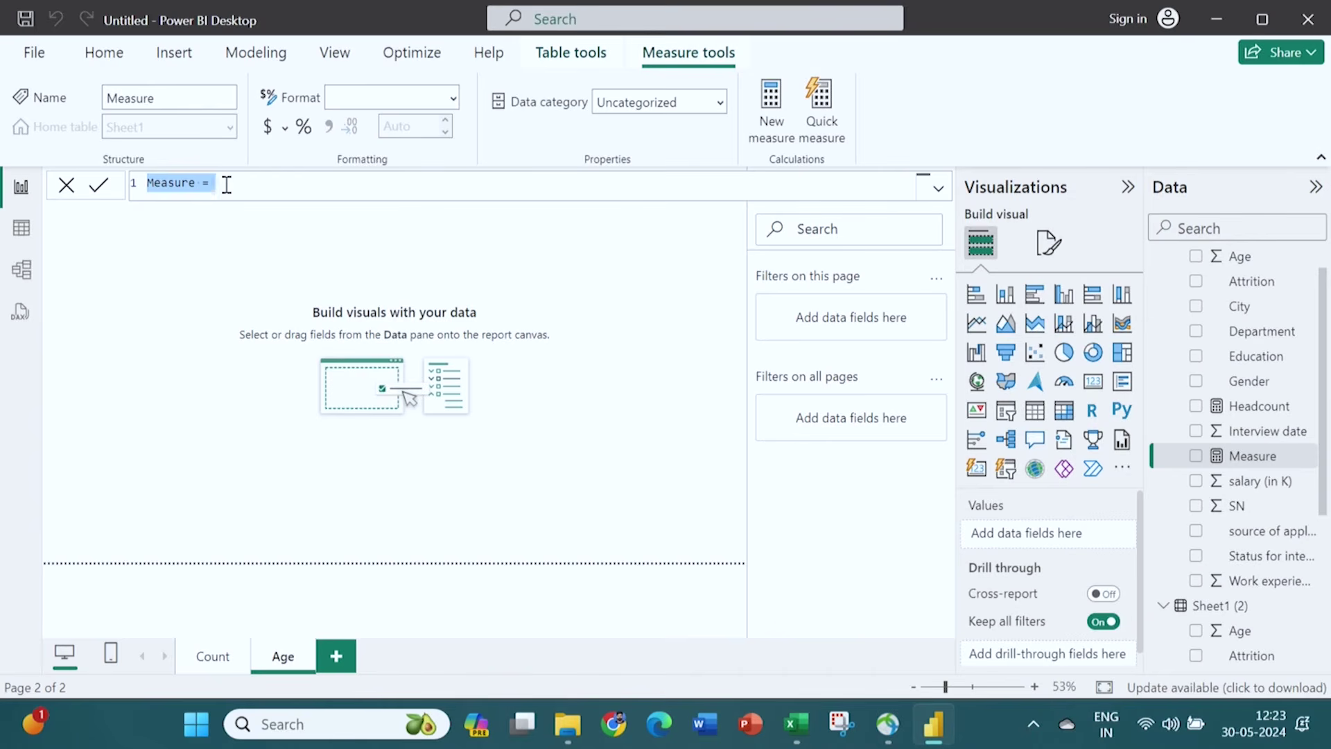
key(BackSpace)
text(A)
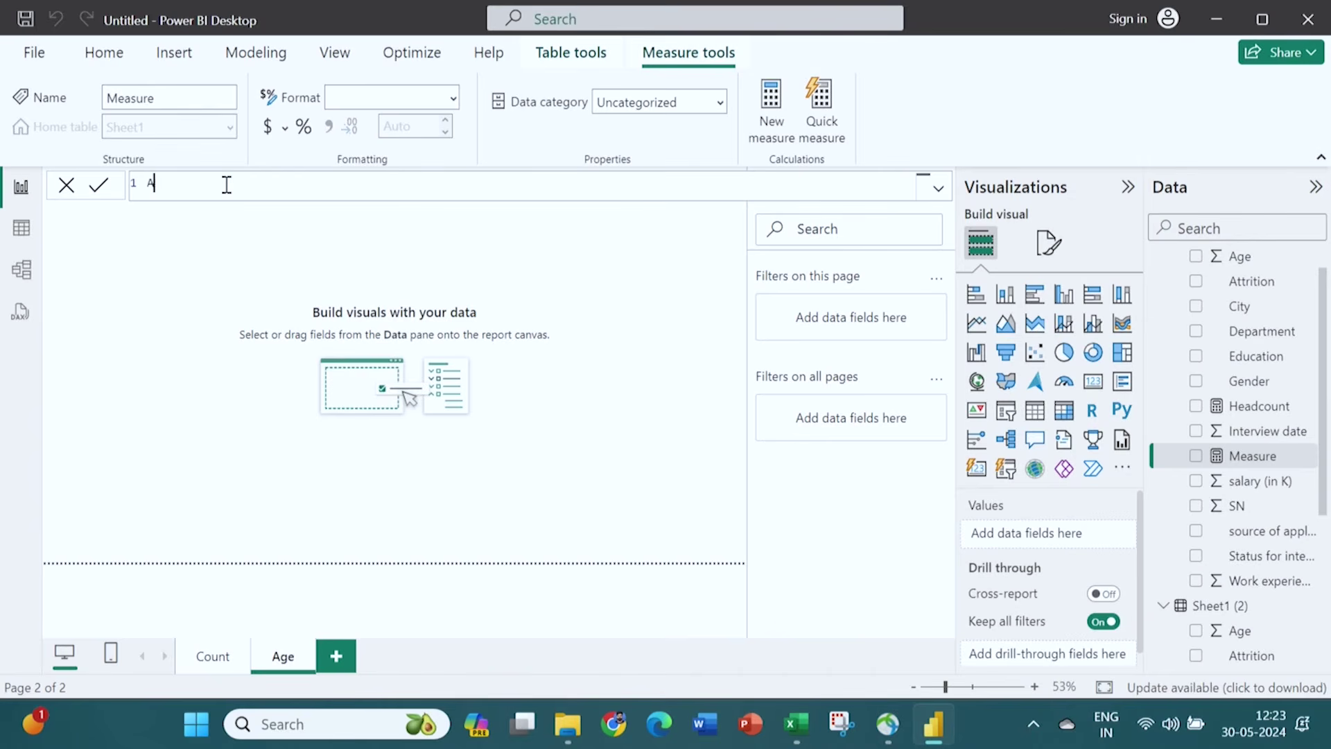
text(verage age = c)
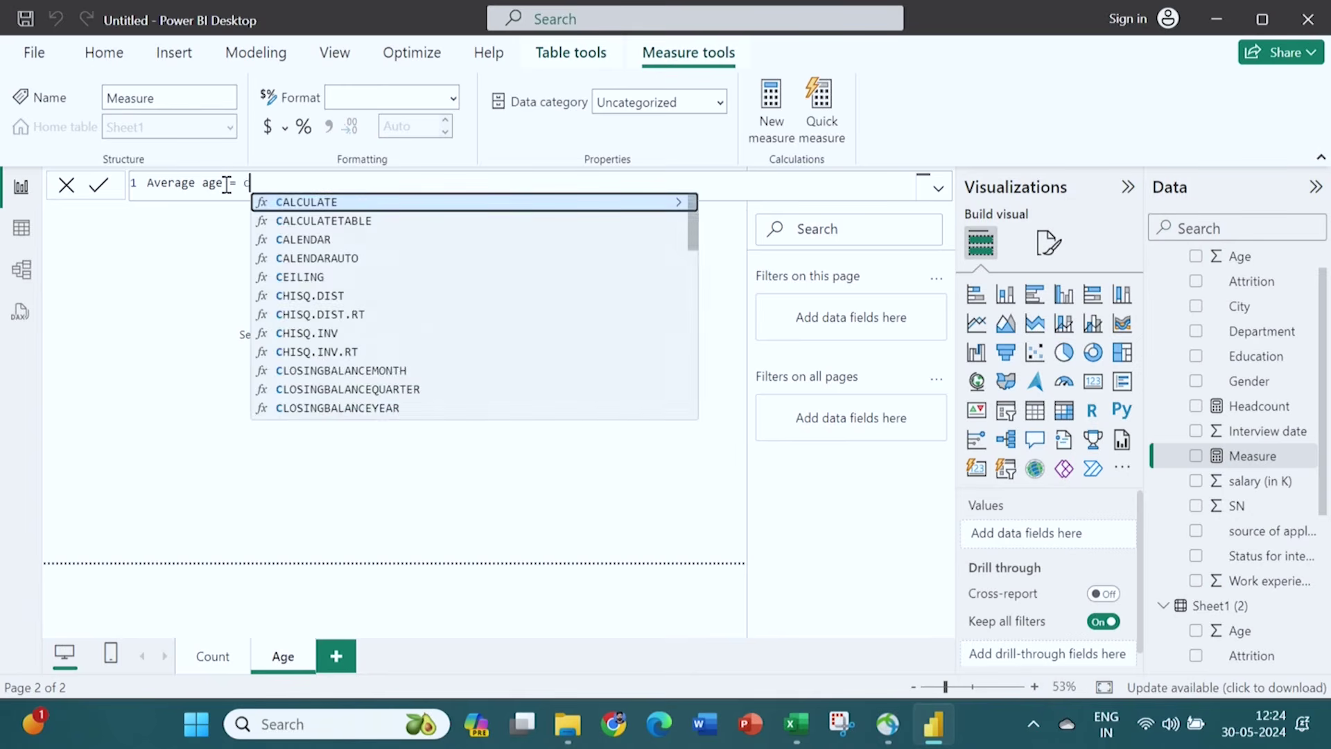
text(al)
click(345, 202)
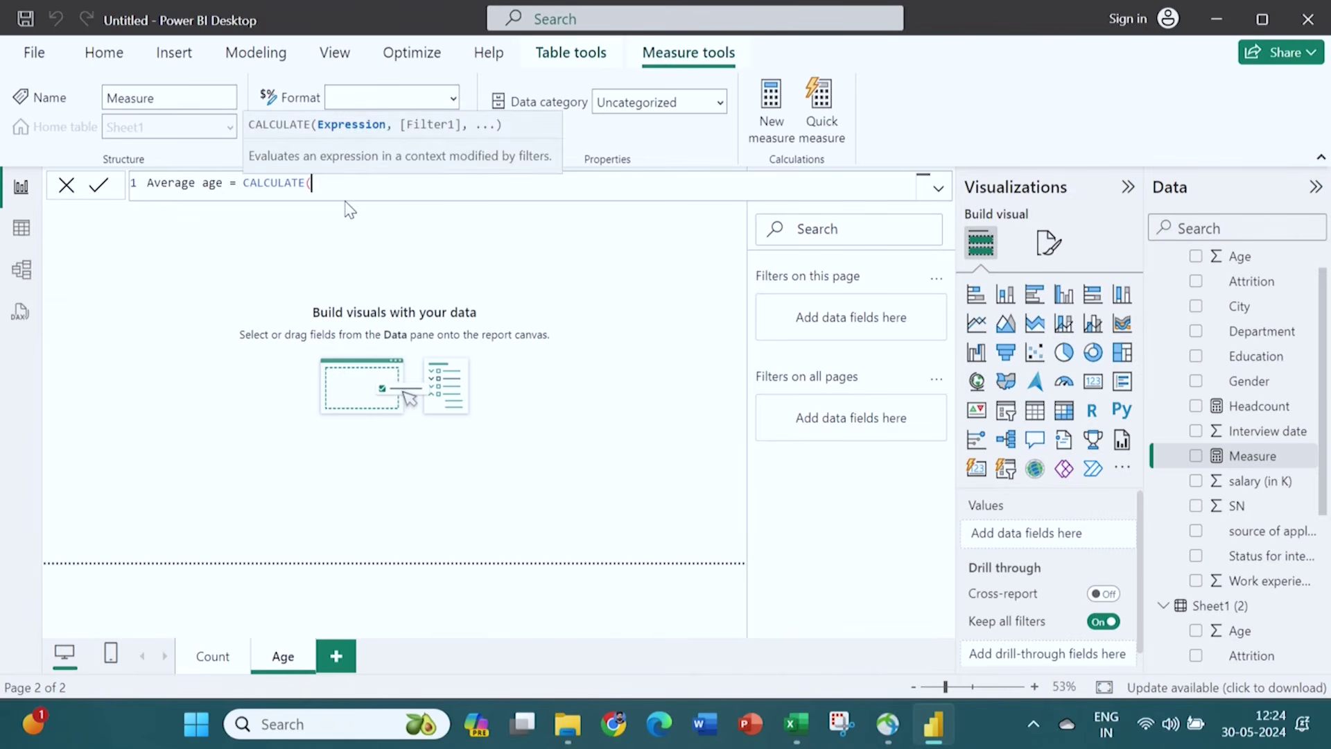
Complete the measure formula with AVERAGE of the Sheet1[Age ] column inside CALCULATE and commit it.
text(a)
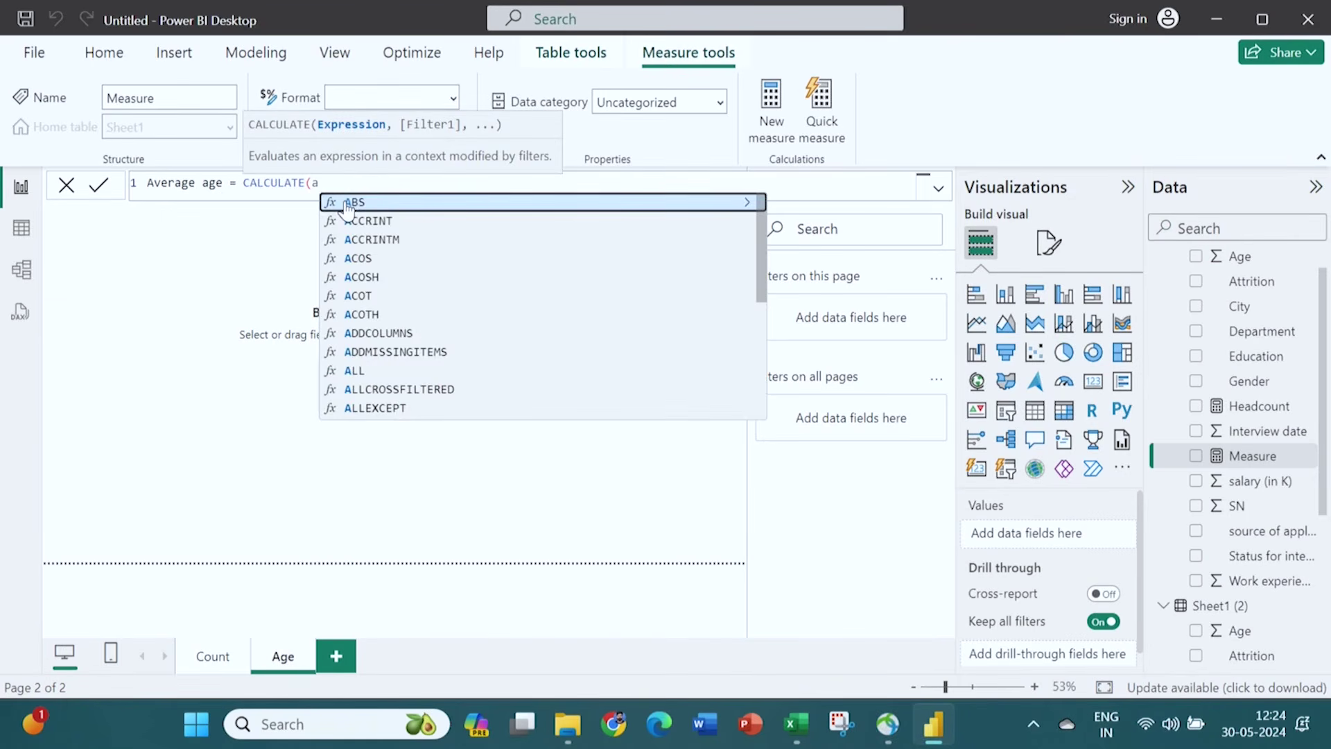
text(ver)
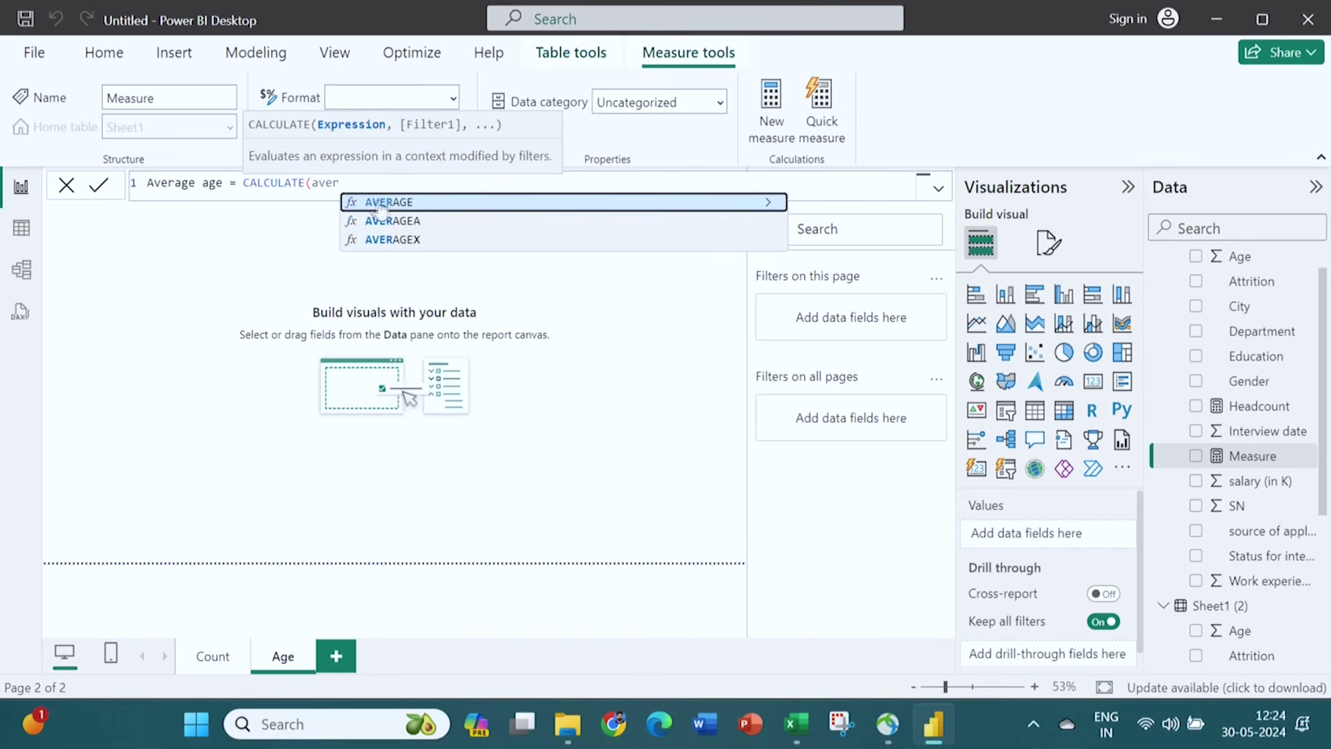
click(402, 202)
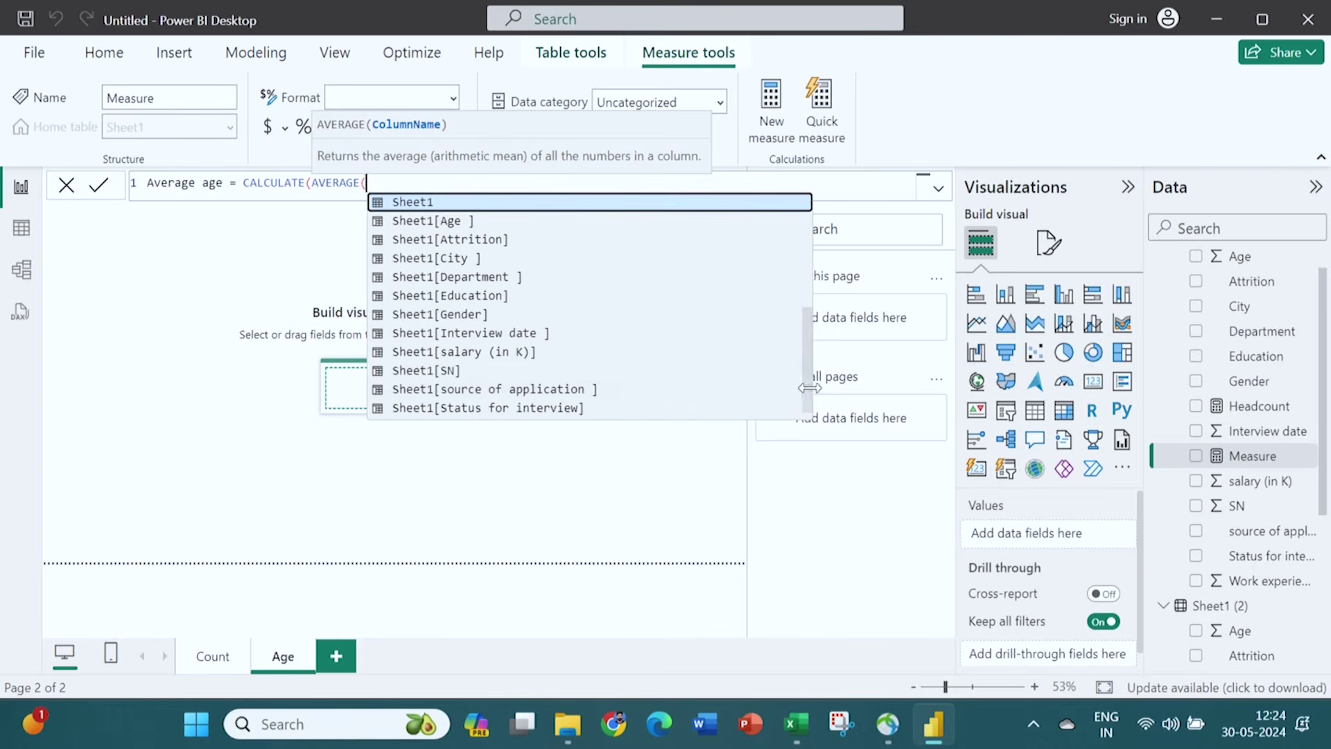
scroll(804, 390, down, 1)
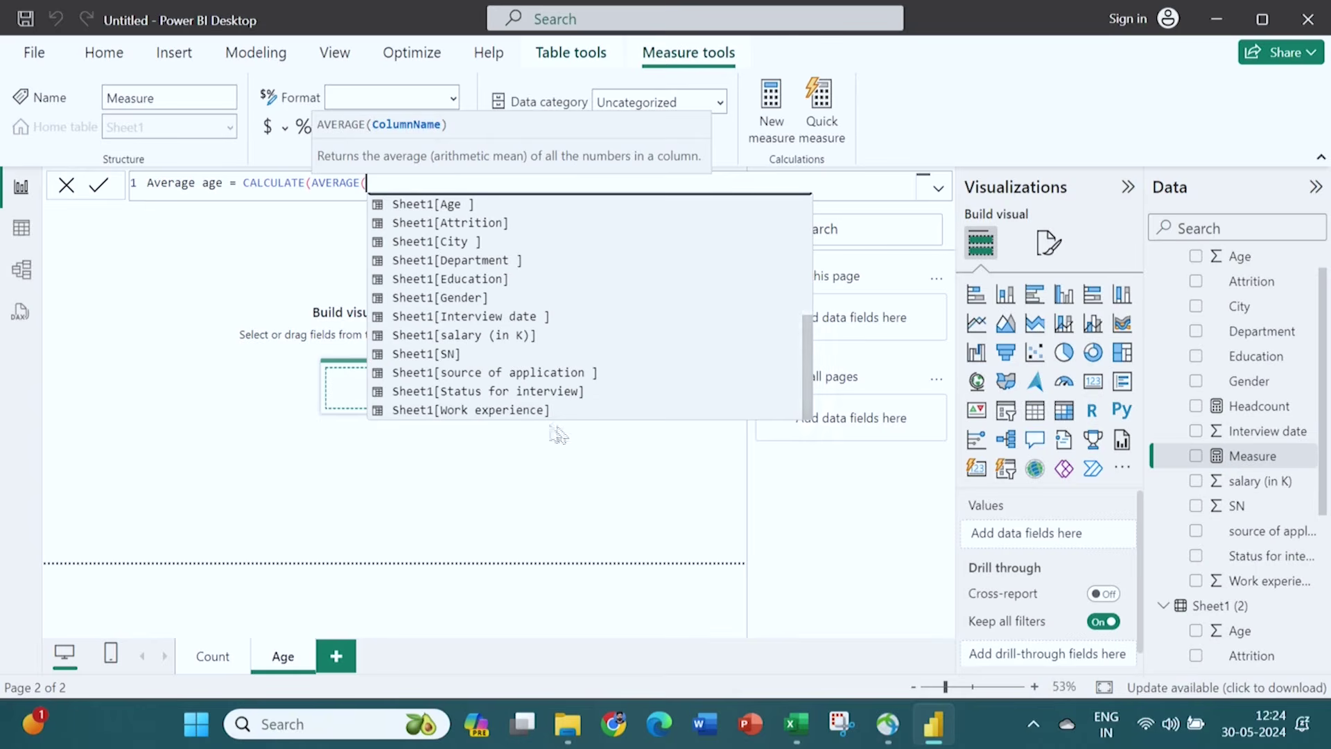
drag(811, 384, 803, 330)
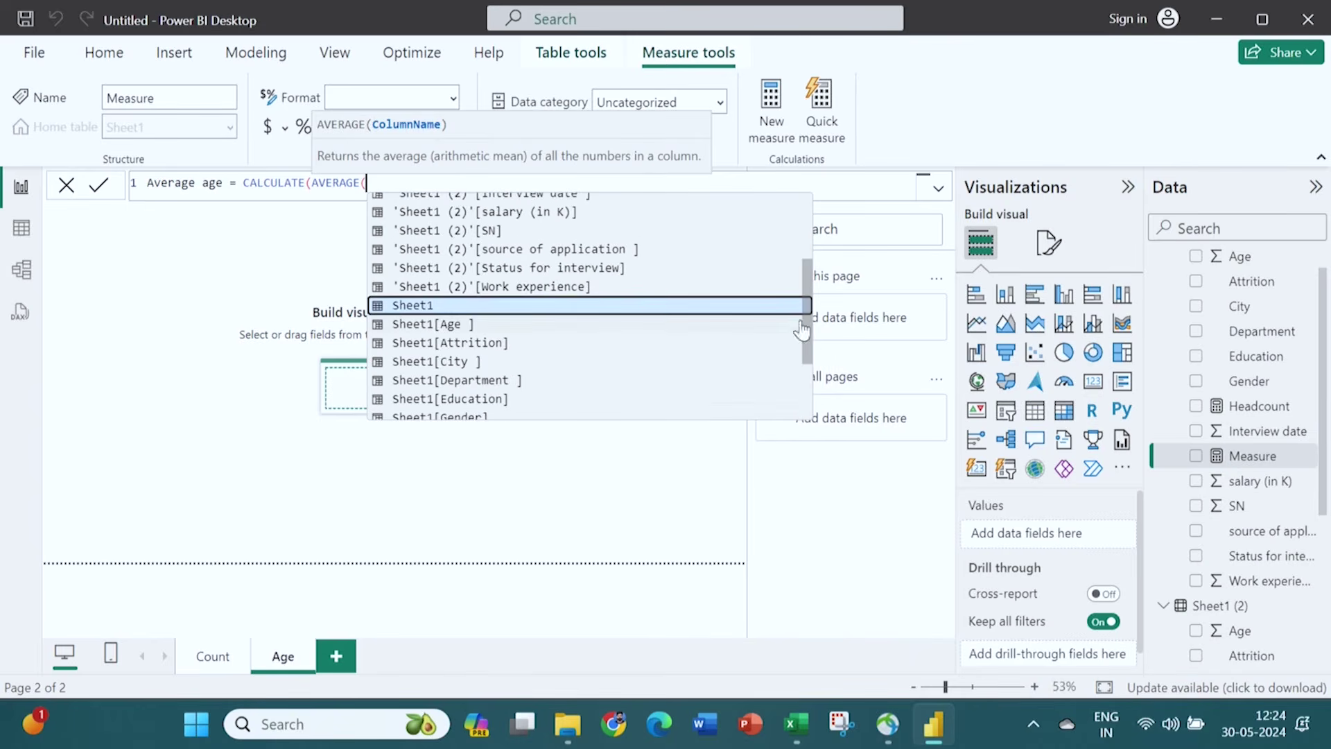
double_click(454, 327)
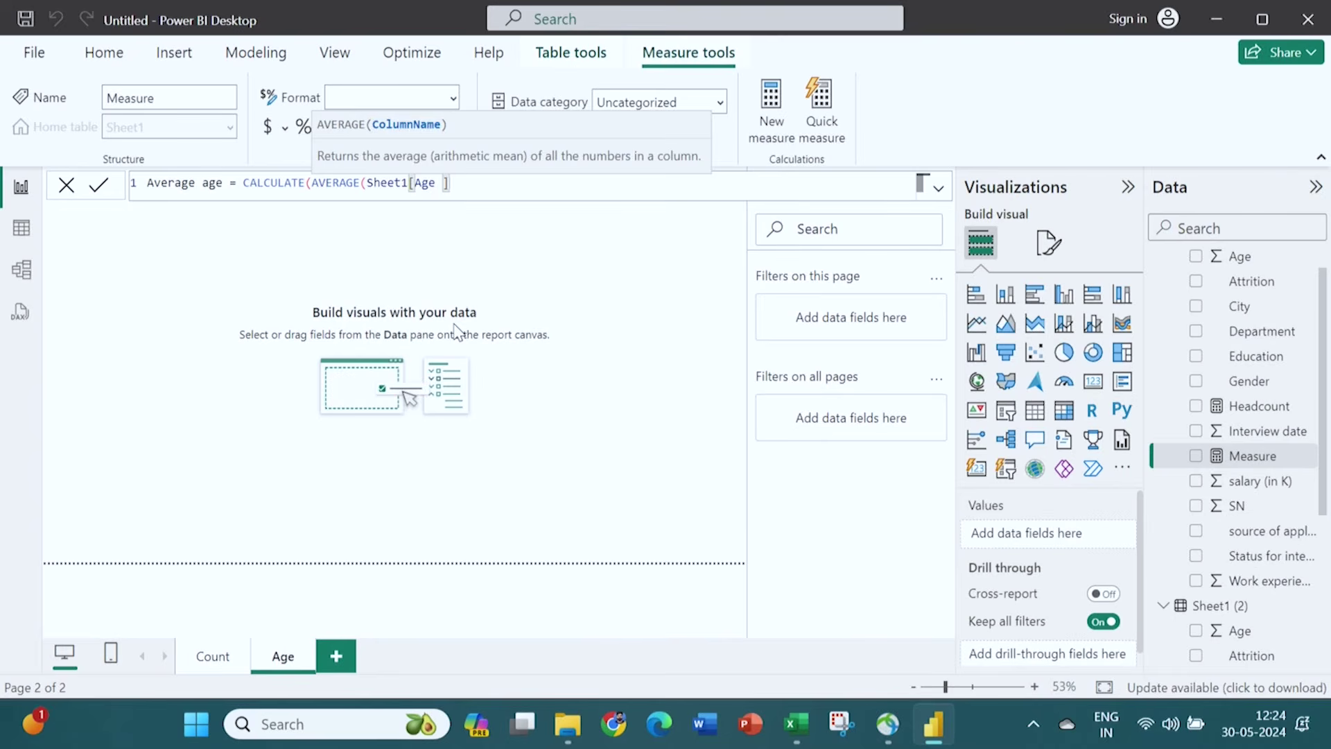
text())
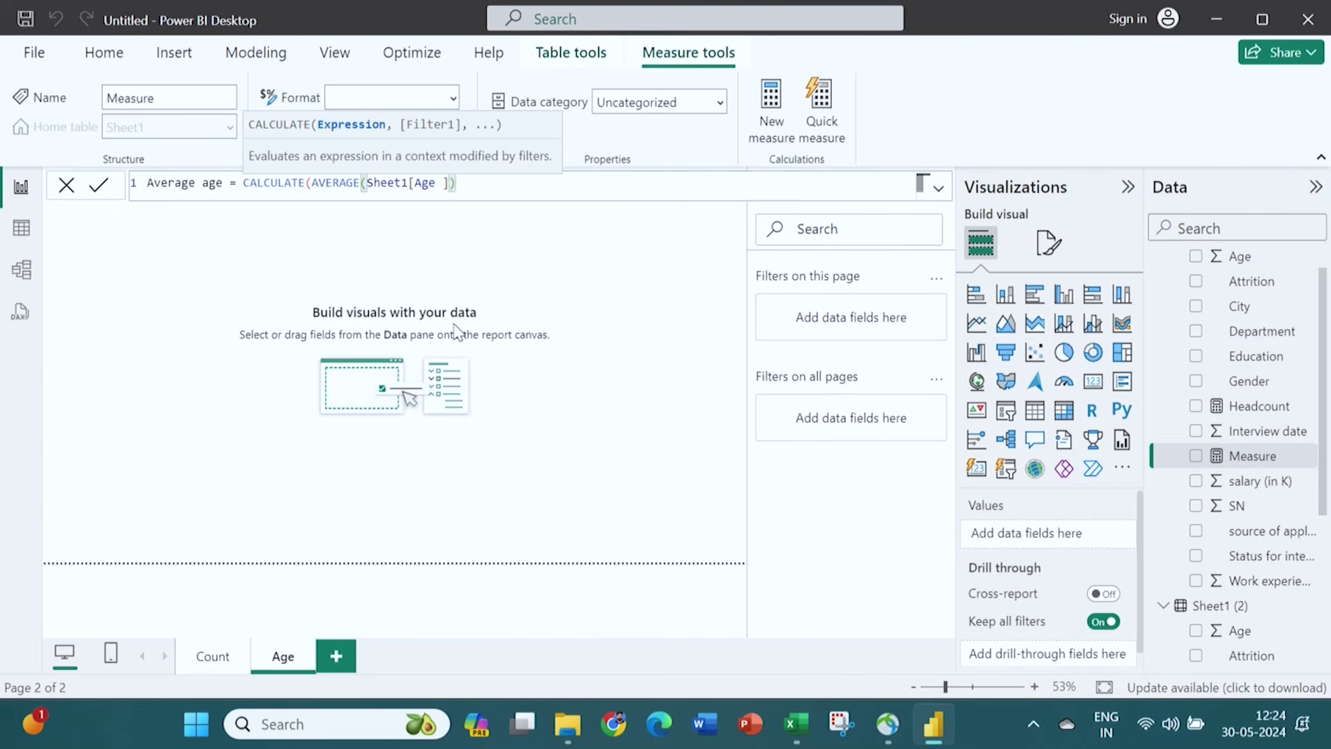
key(Return)
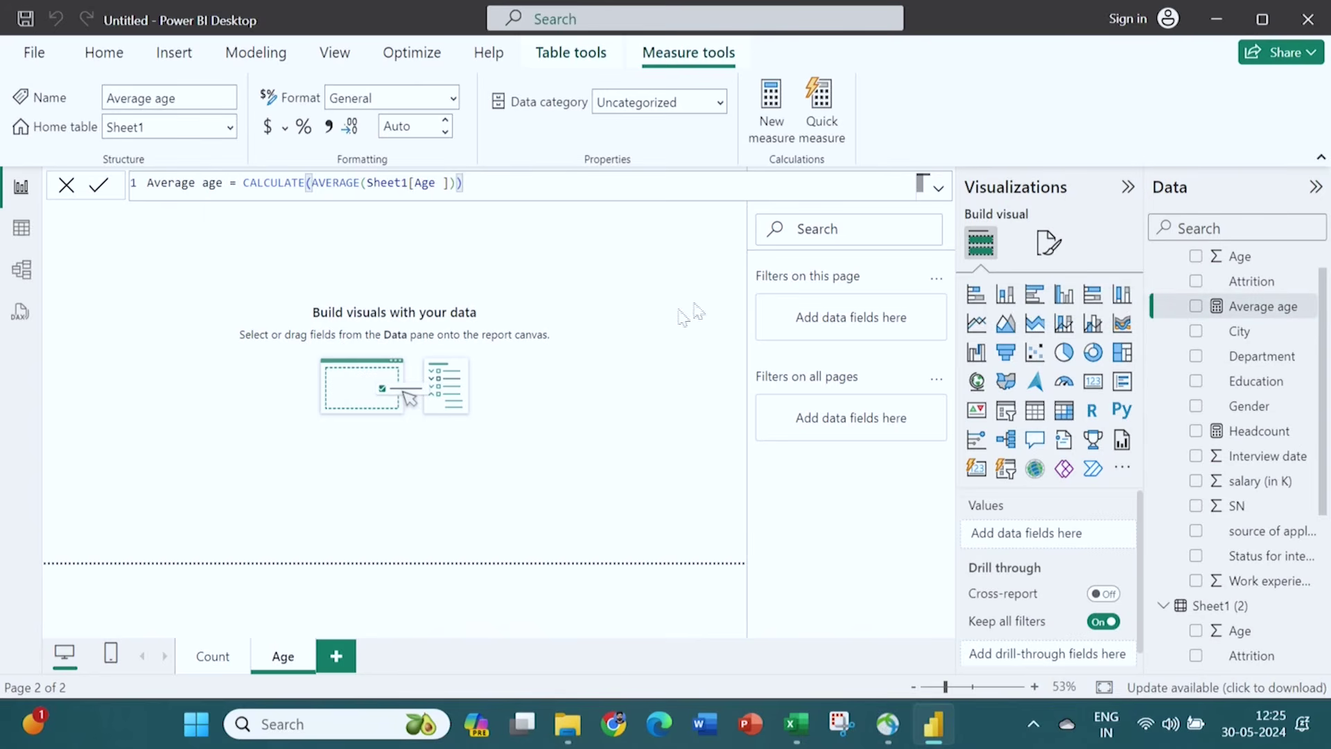
Add a card visual to the Age page displaying the Average age measure.
click(1094, 381)
drag(1237, 306, 164, 231)
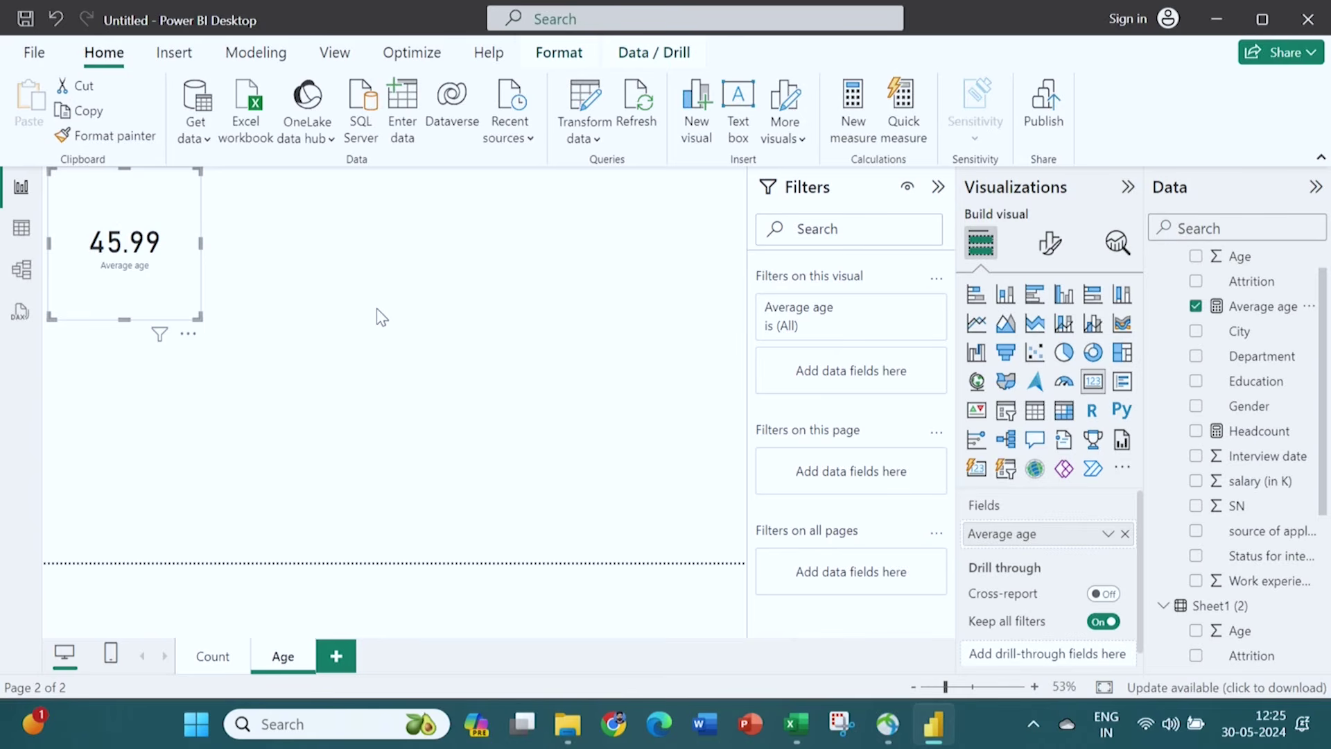
click(1007, 300)
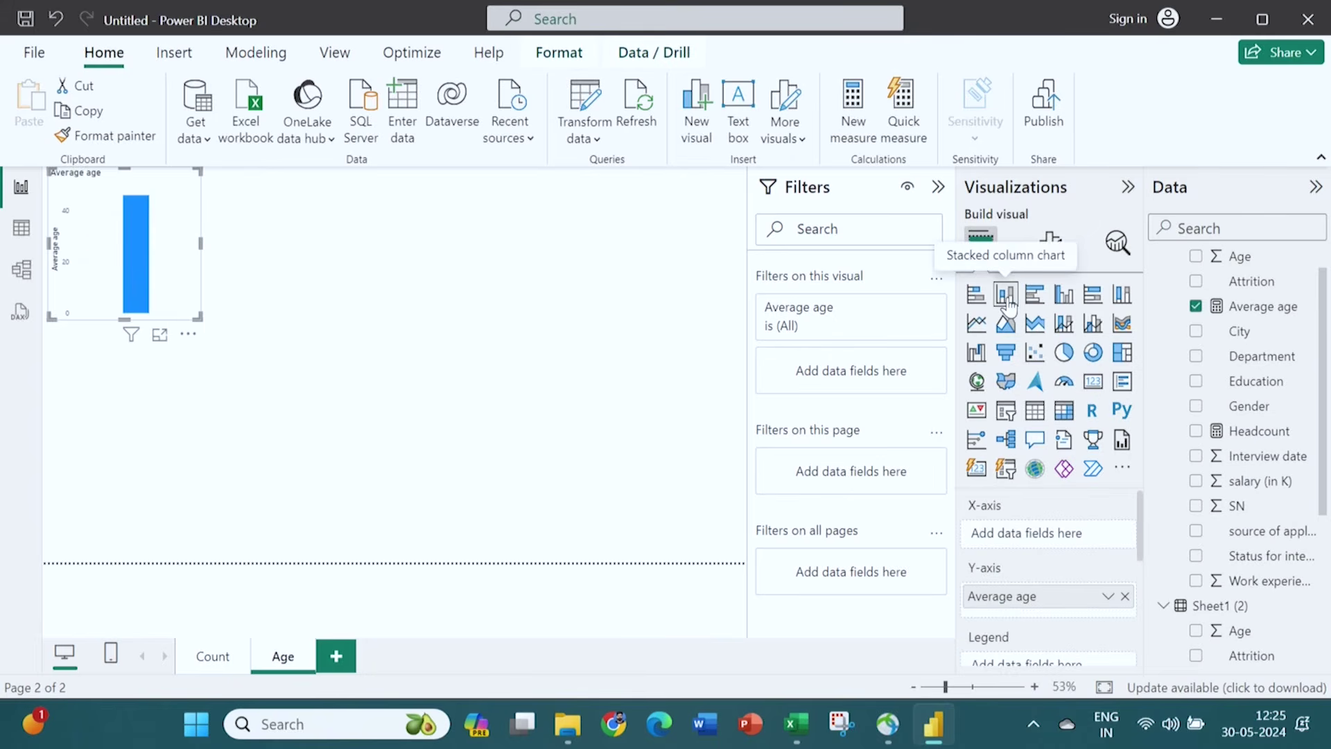
click(55, 16)
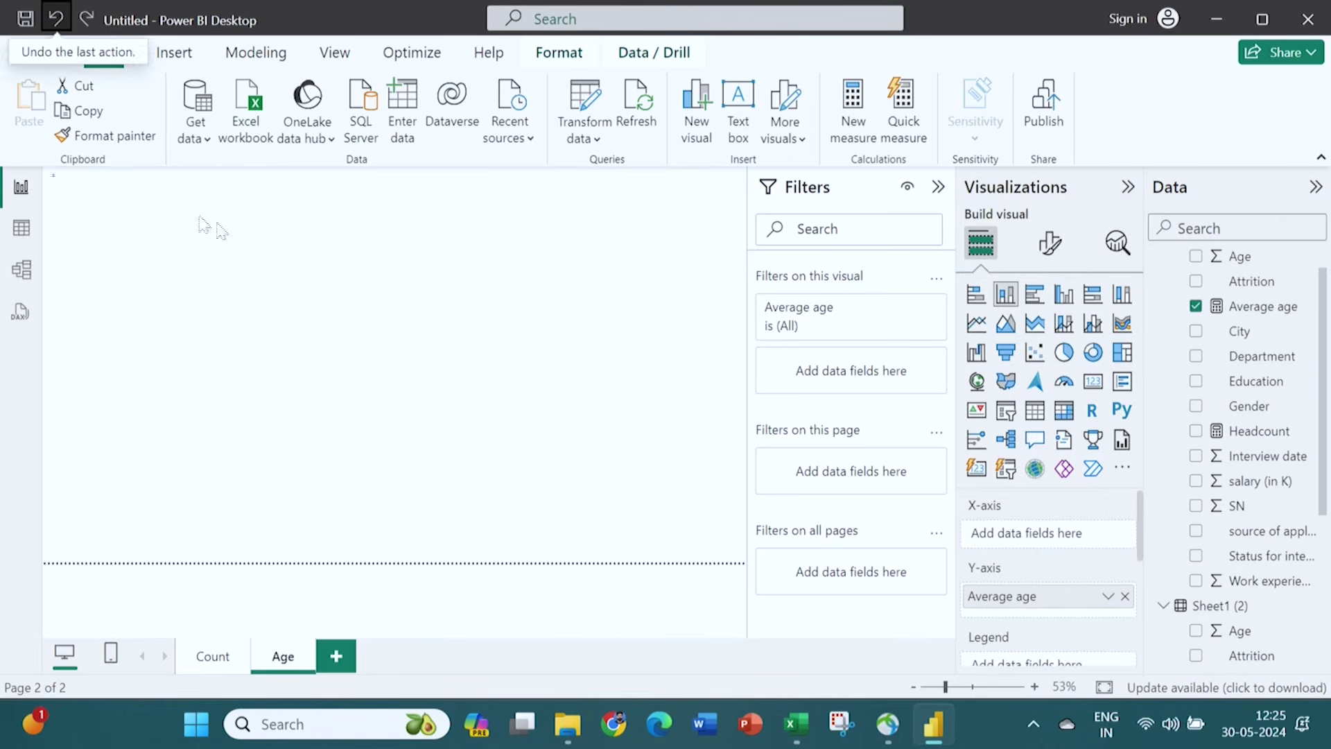
click(255, 282)
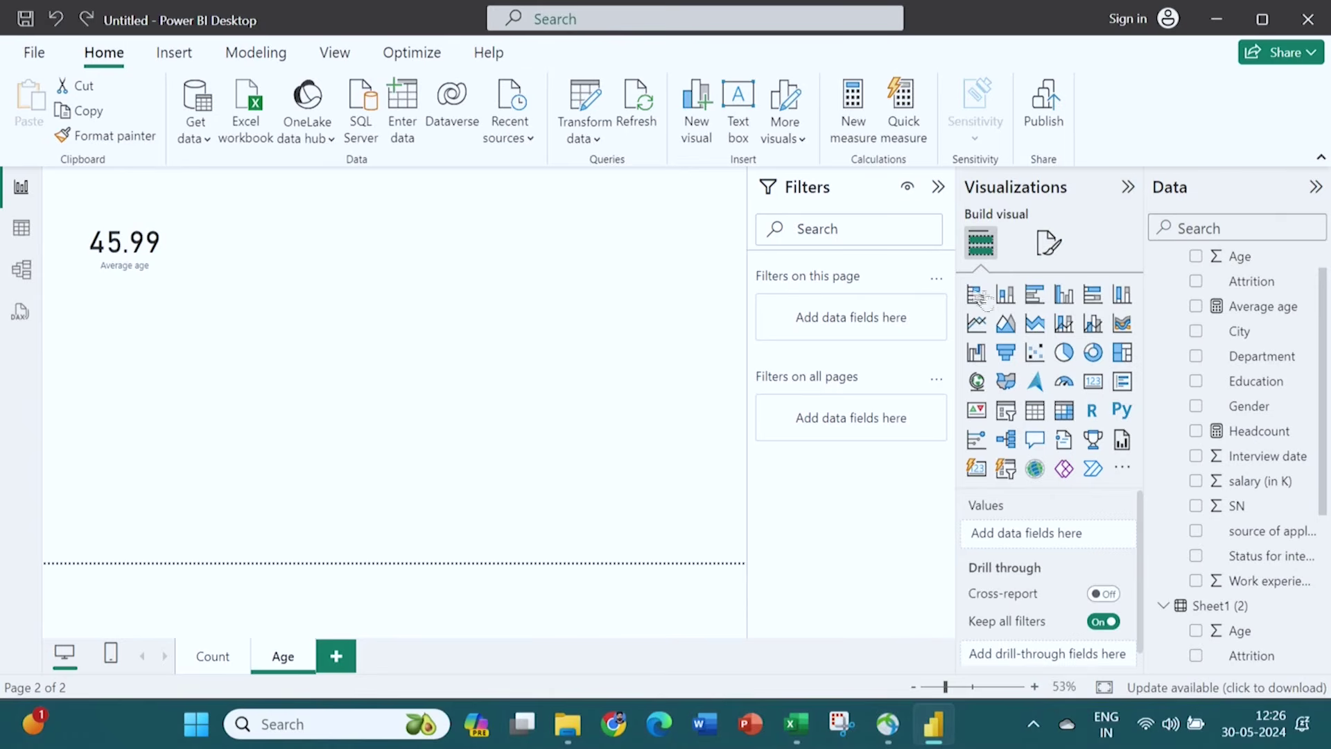
Build a stacked column chart of Average age by Gender and place it beside the average age card, slightly widened.
click(1010, 304)
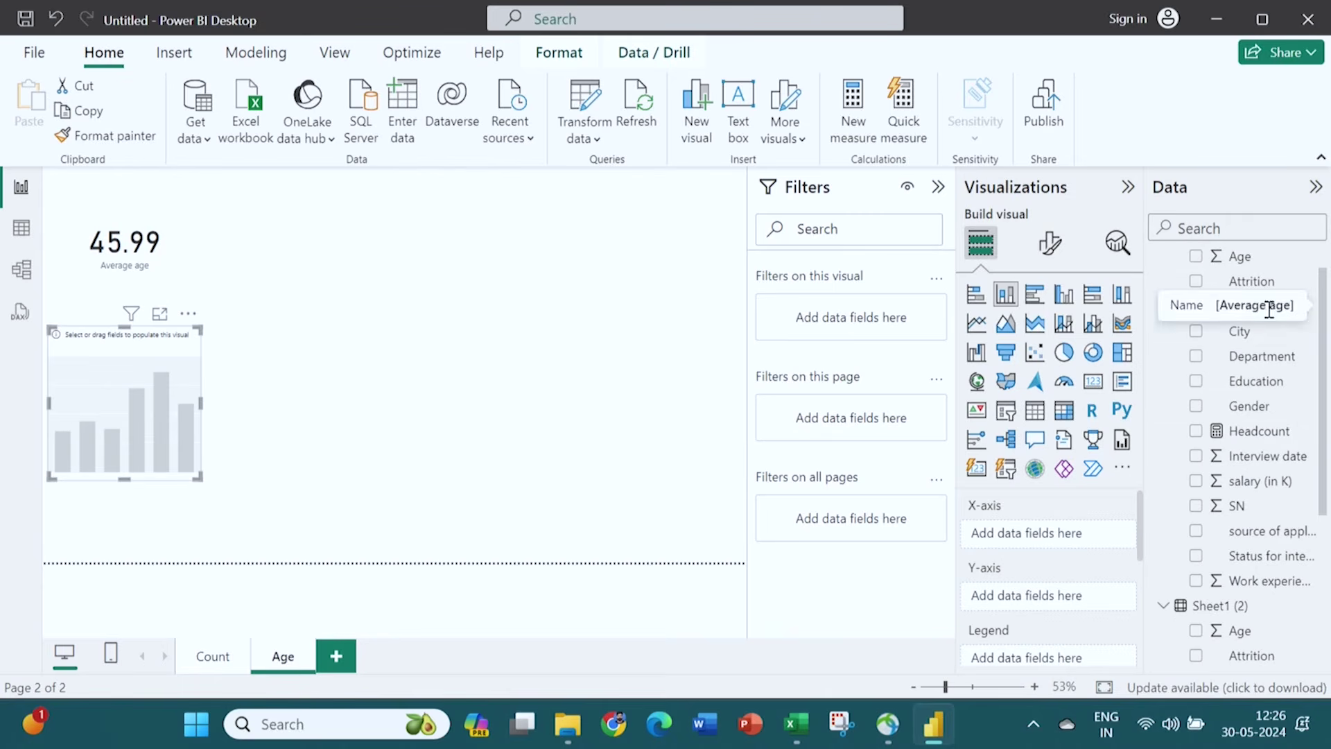
drag(1257, 314, 1068, 602)
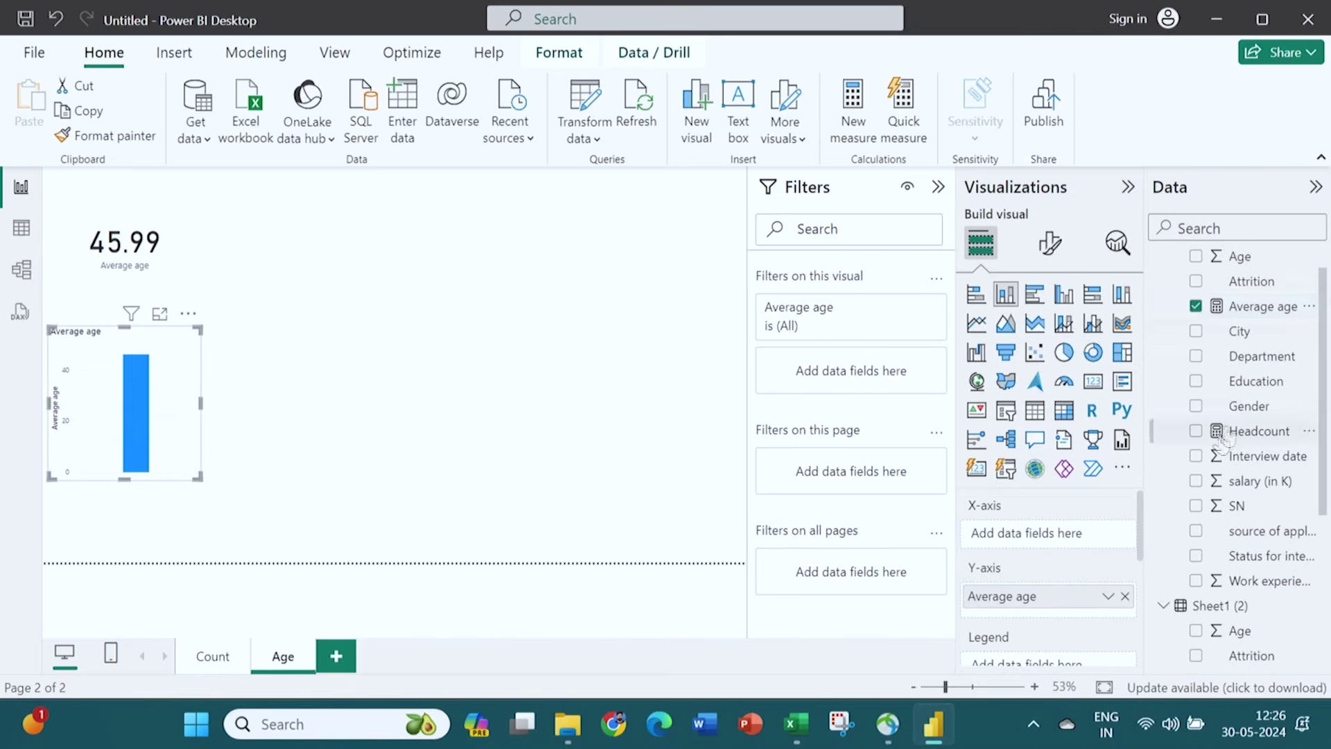
drag(1254, 413, 1068, 540)
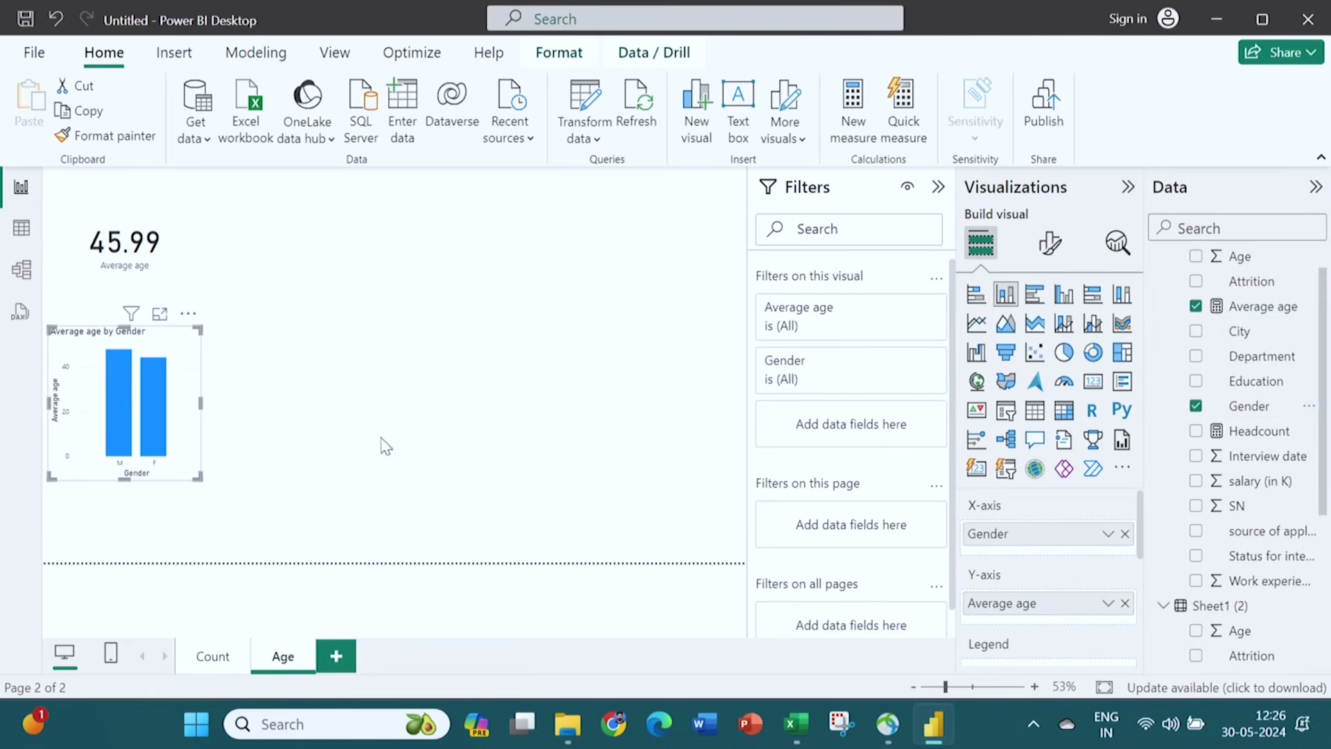
drag(174, 362, 357, 197)
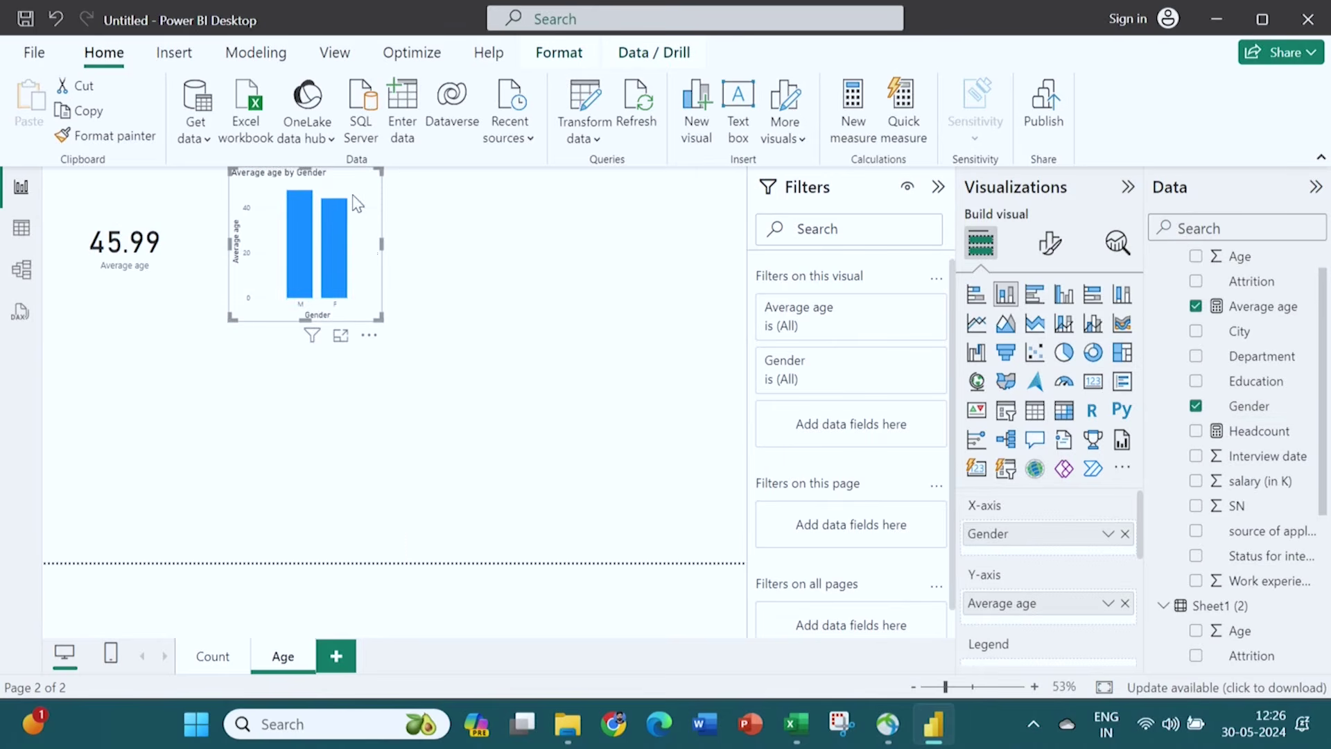
drag(382, 244, 394, 244)
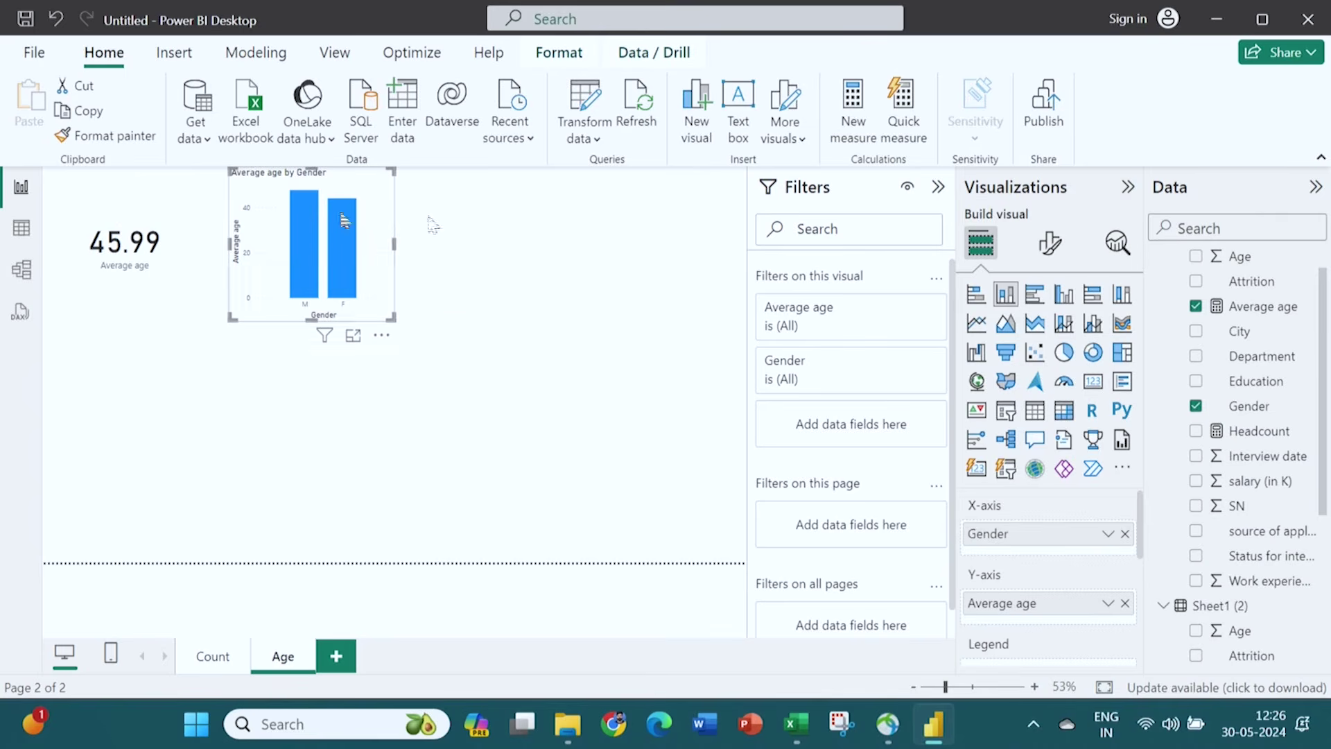
Turn on data labels for the Average age by Gender chart and check the exact average of each gender's column.
click(1050, 246)
scroll(1137, 451, down, 3)
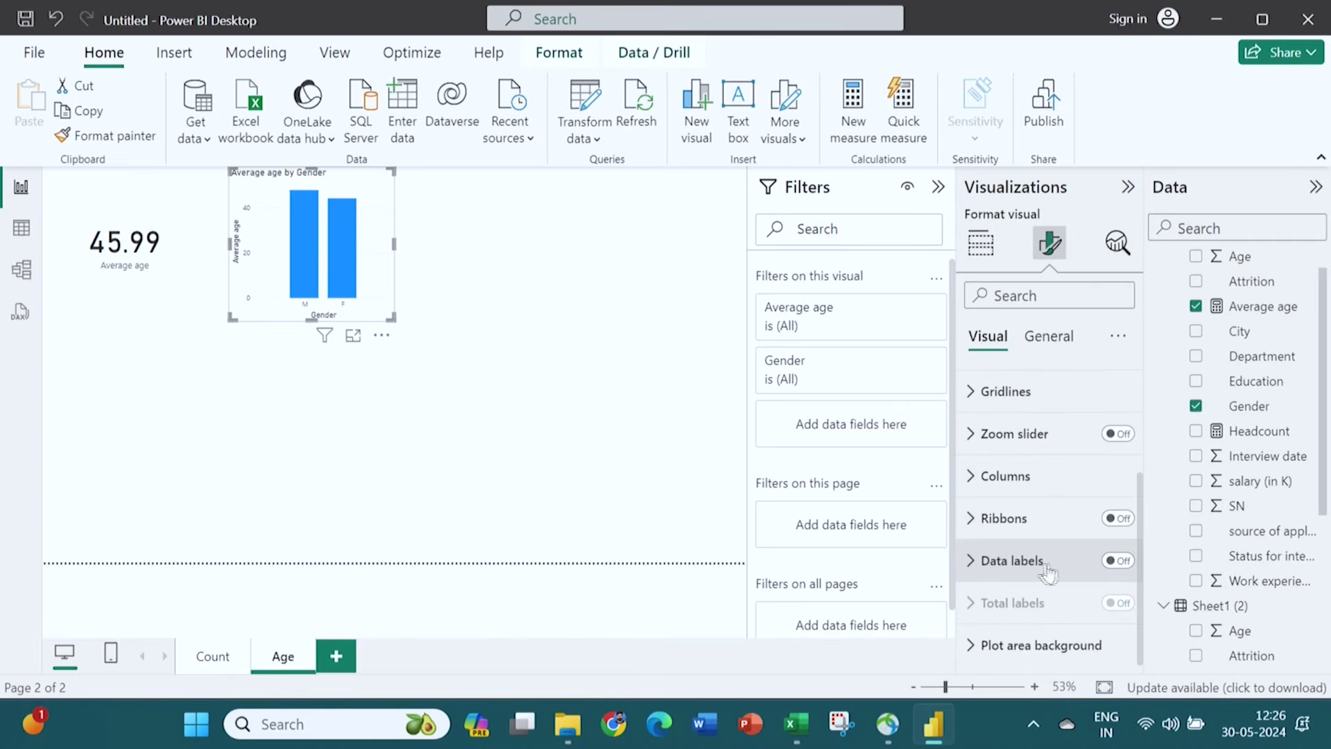
click(1066, 572)
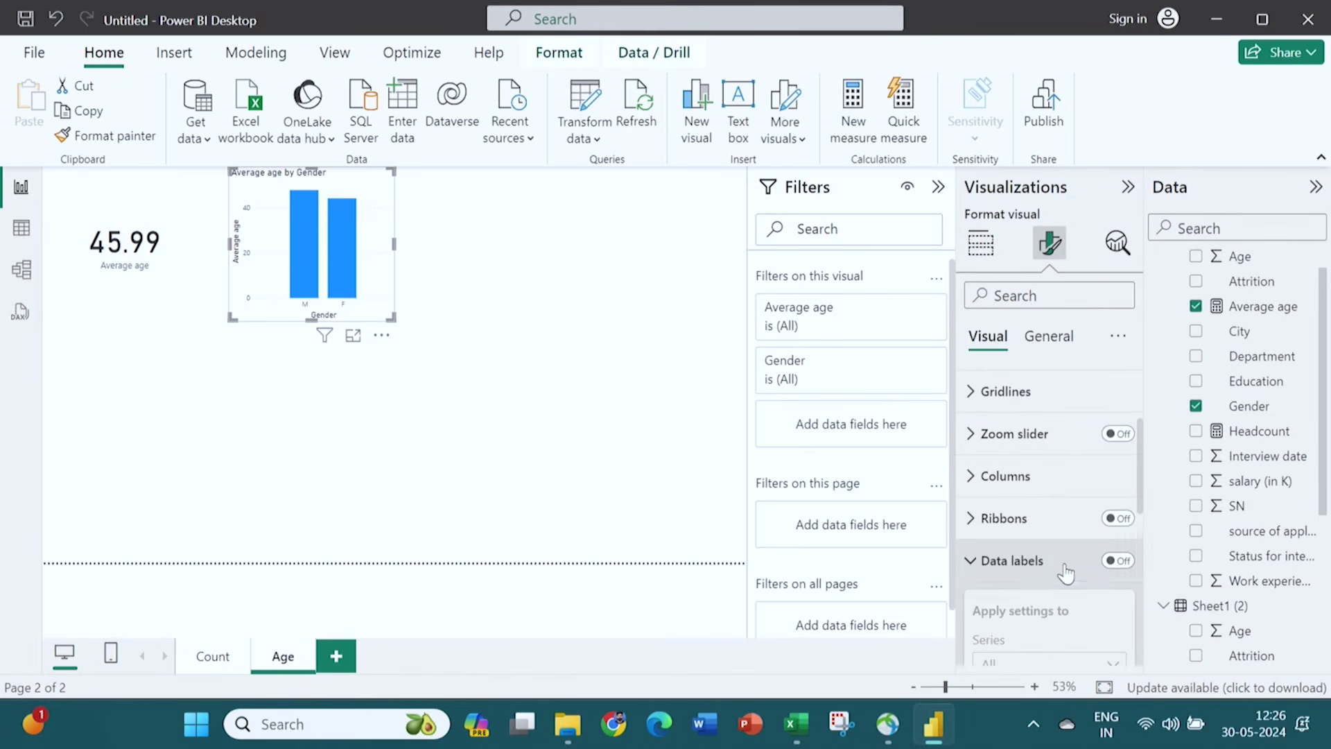
click(1115, 561)
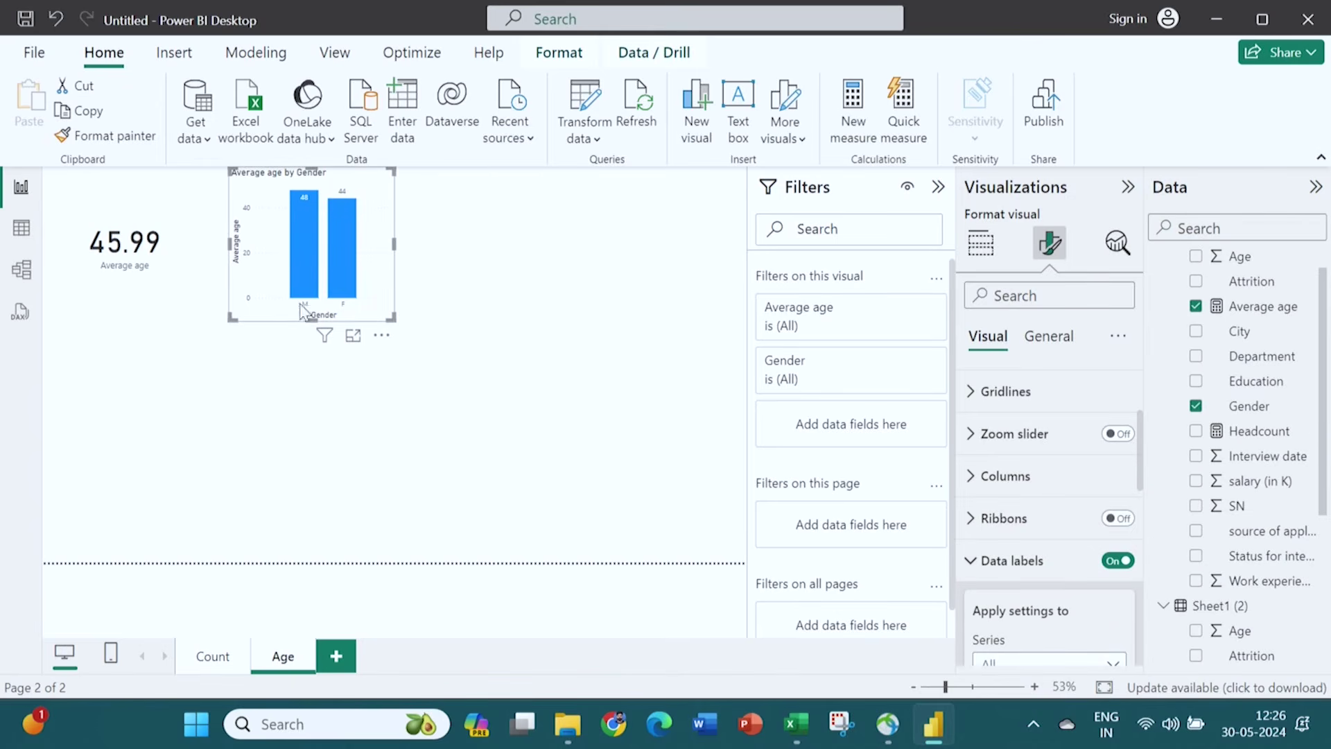
mouse_move(305, 196)
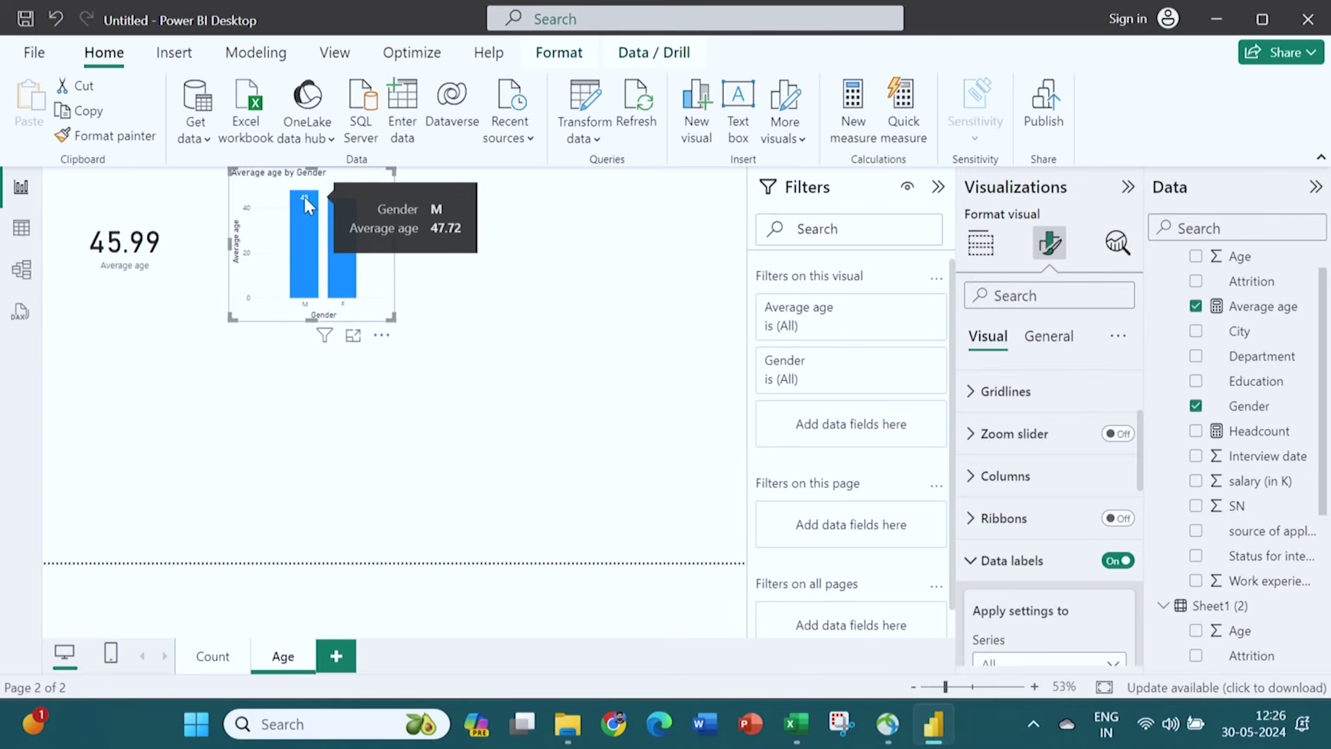
mouse_move(338, 208)
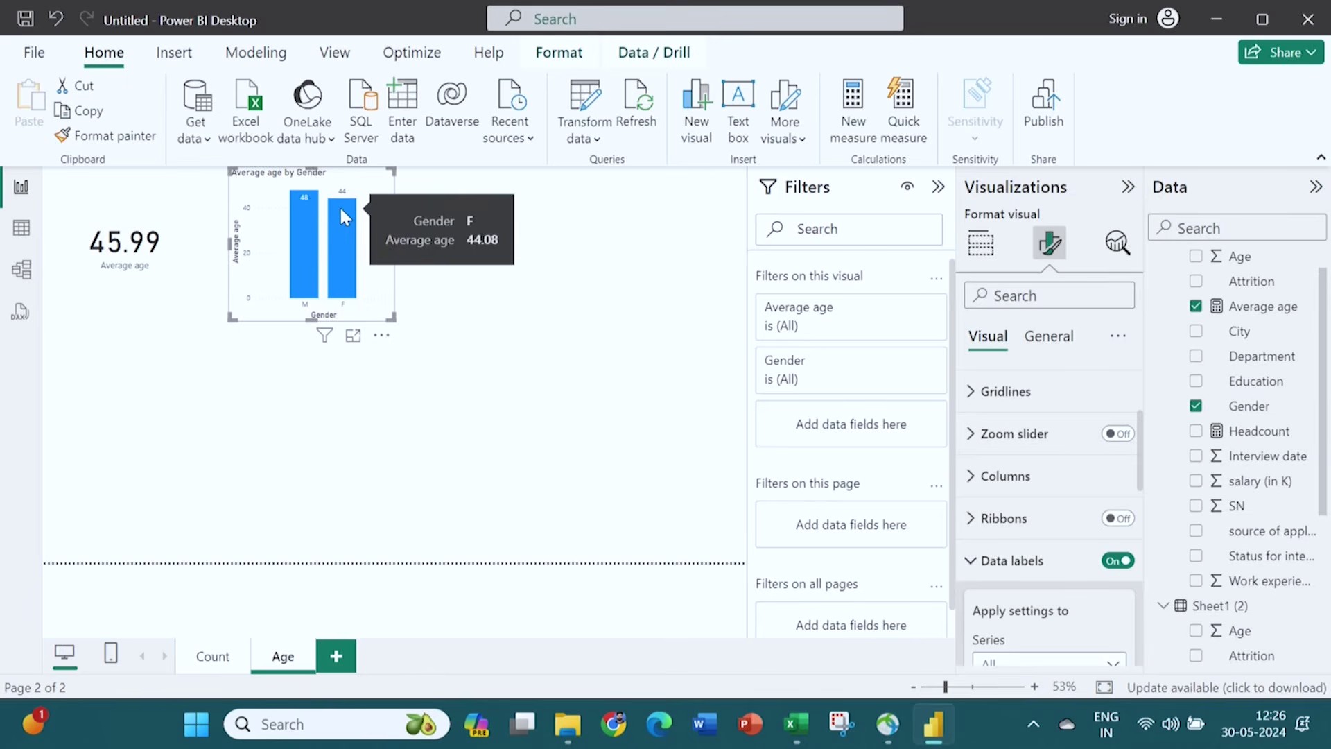
Build a stacked column chart of Average age by City, widen it and place it beside the Gender chart.
click(535, 437)
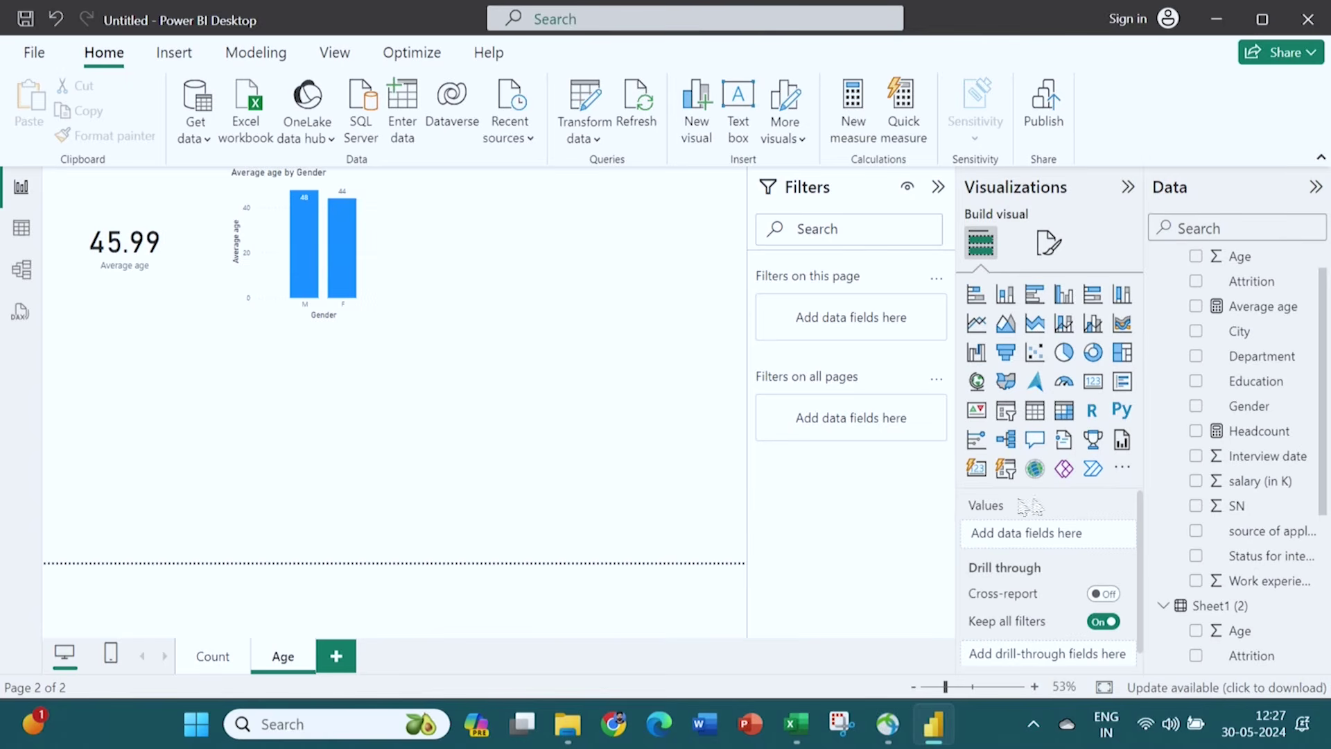
click(1006, 296)
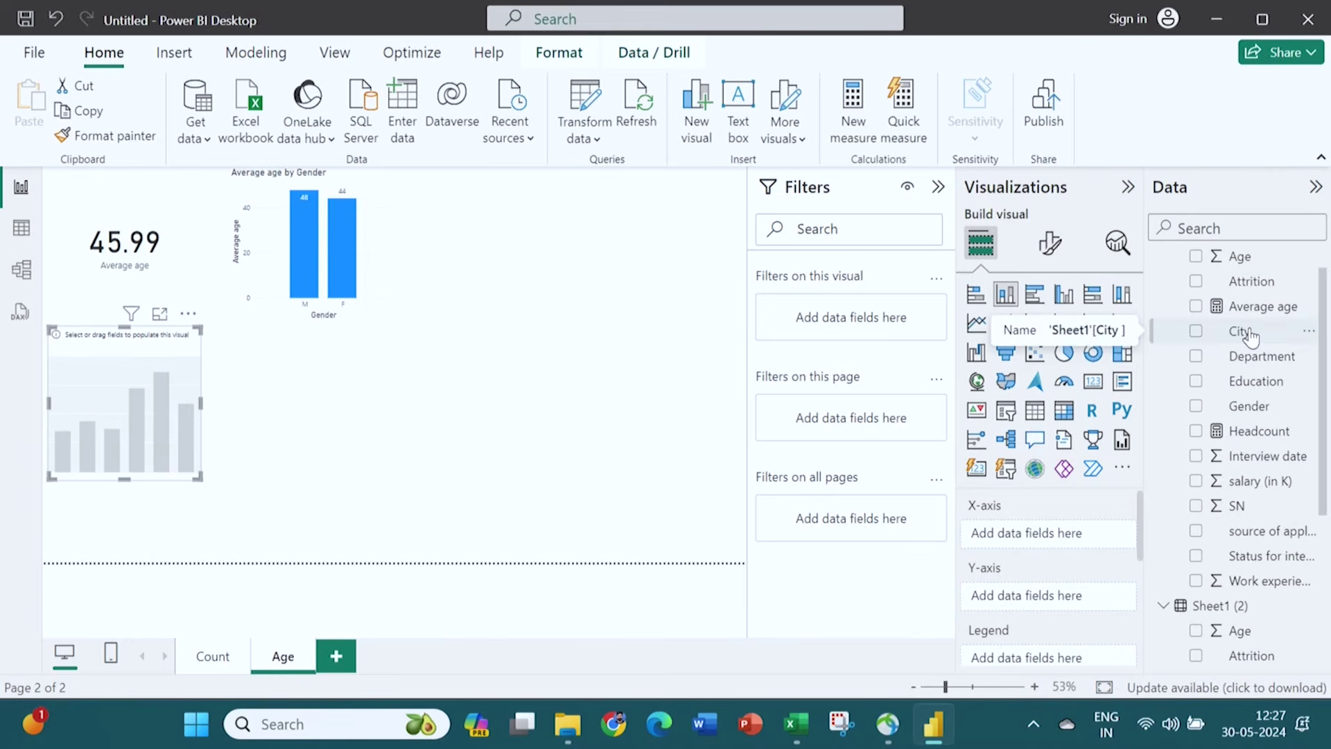
drag(1262, 306, 1068, 602)
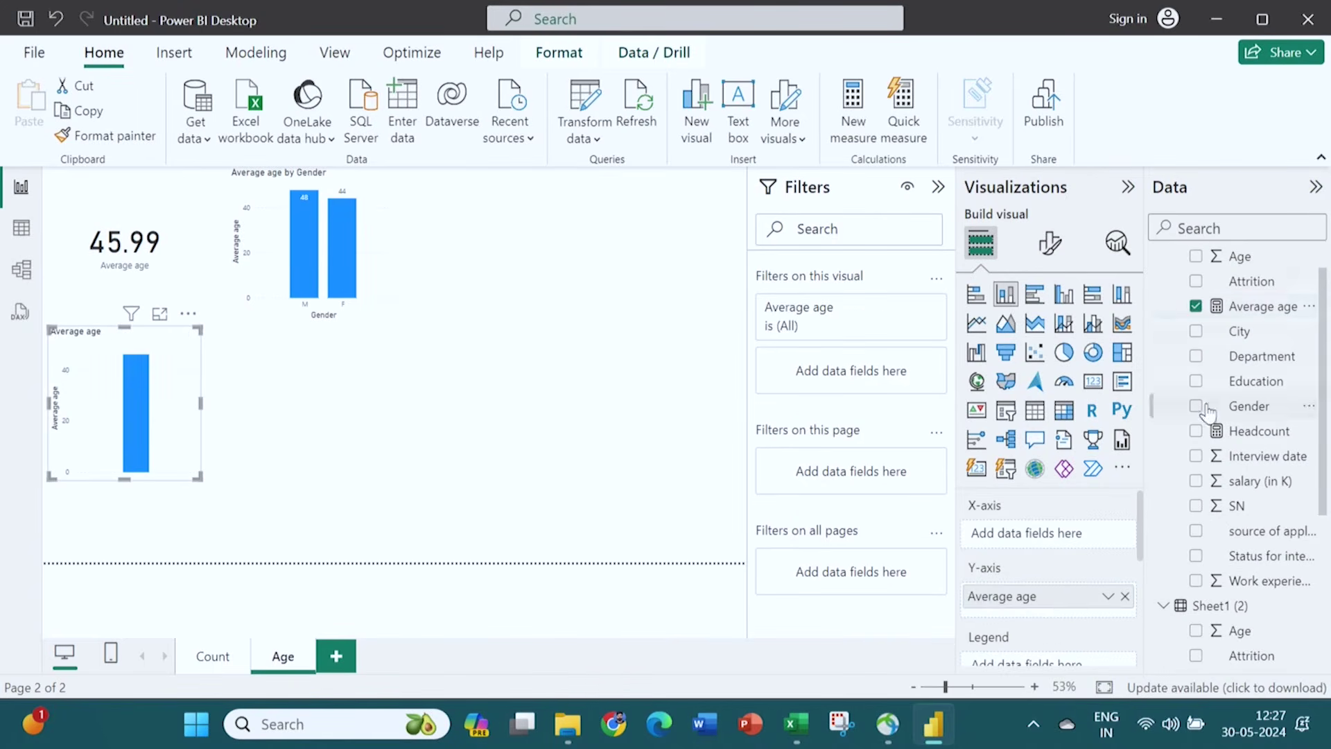
drag(1248, 336, 1064, 543)
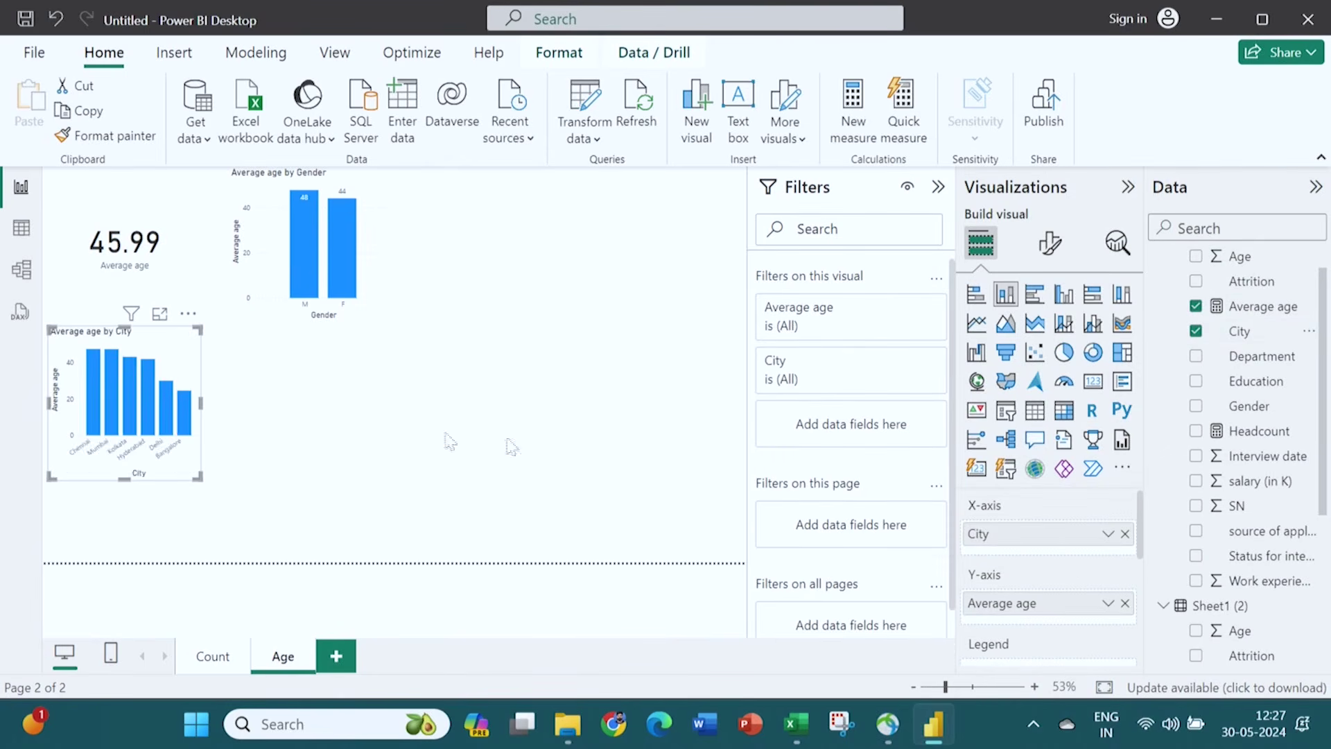
drag(192, 366, 655, 244)
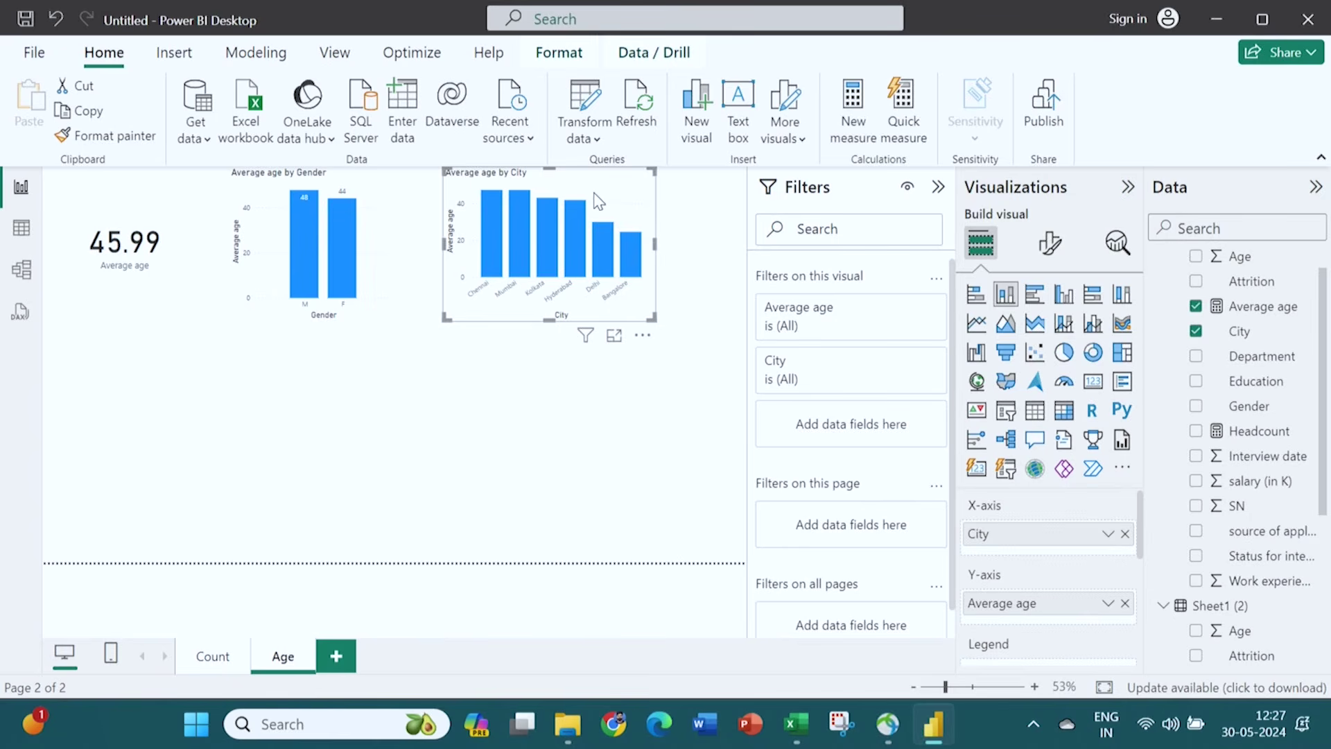
Turn on data labels for the Average age by City chart.
click(1050, 243)
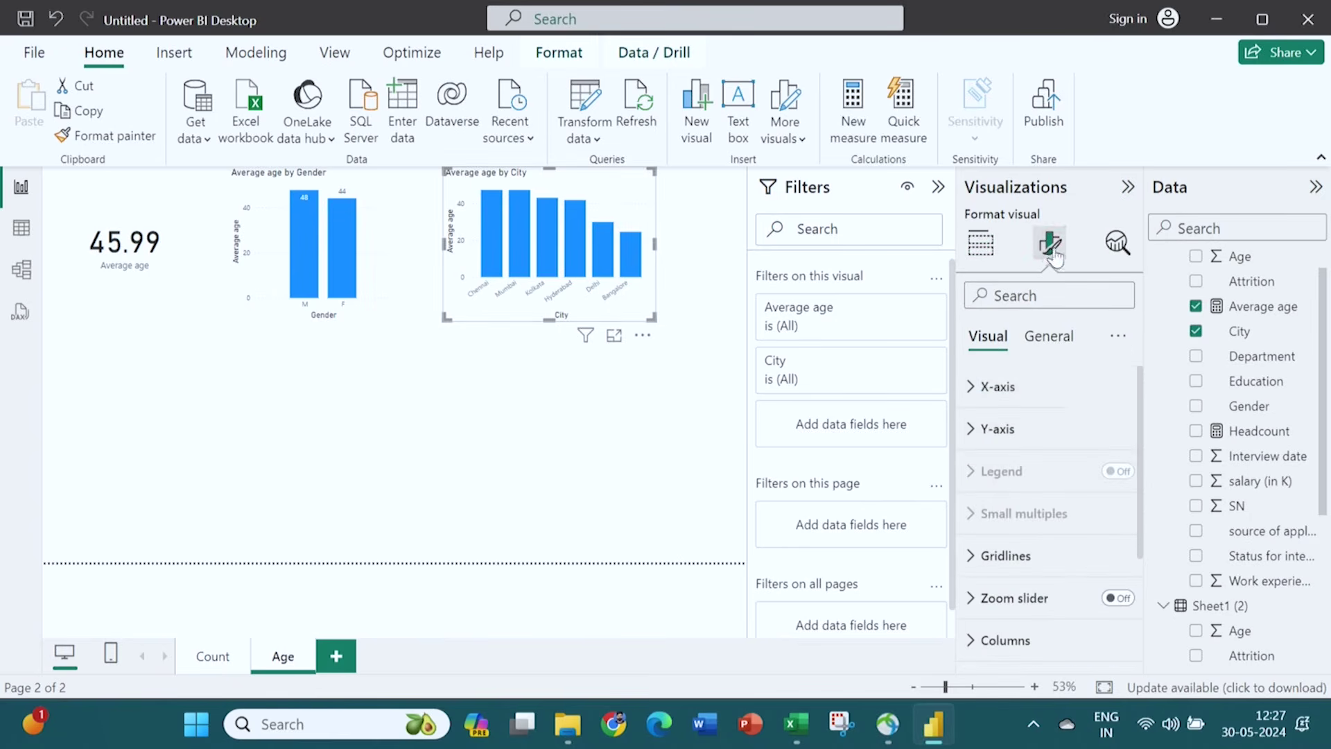
drag(1138, 434, 1144, 569)
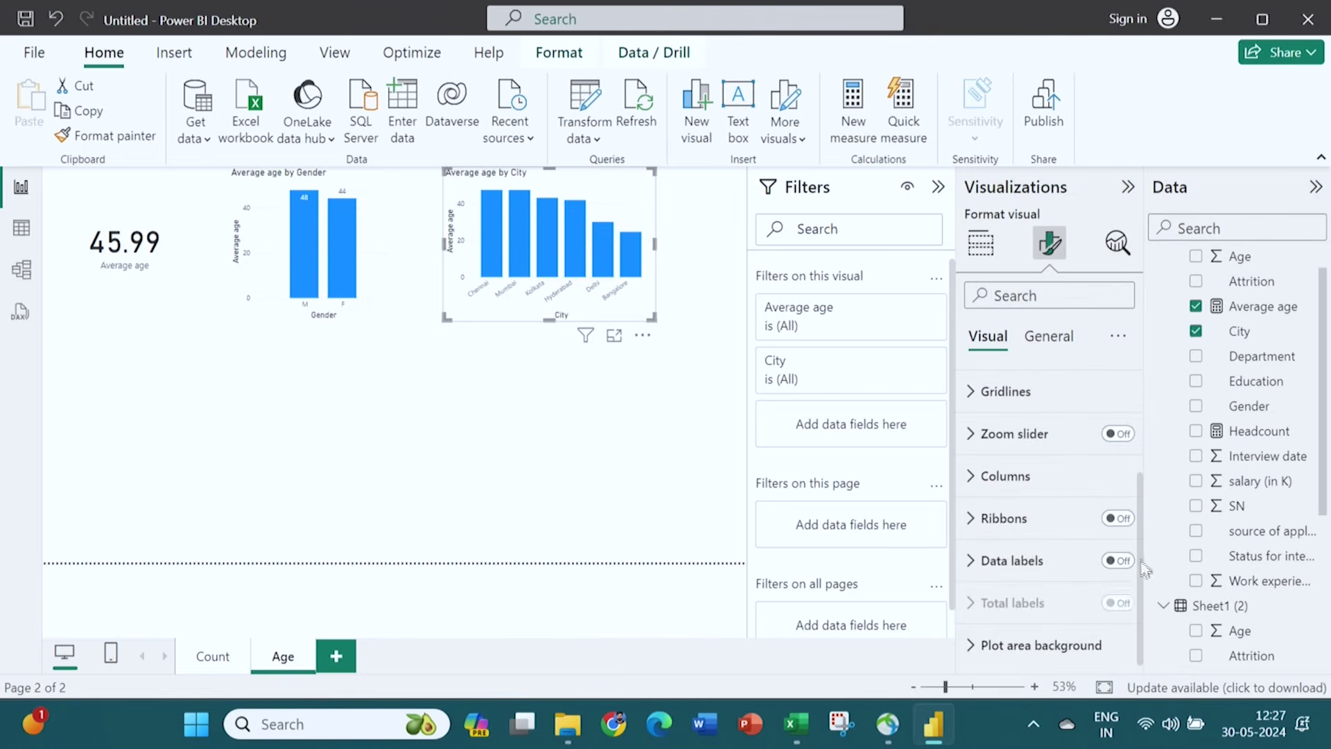
click(1053, 563)
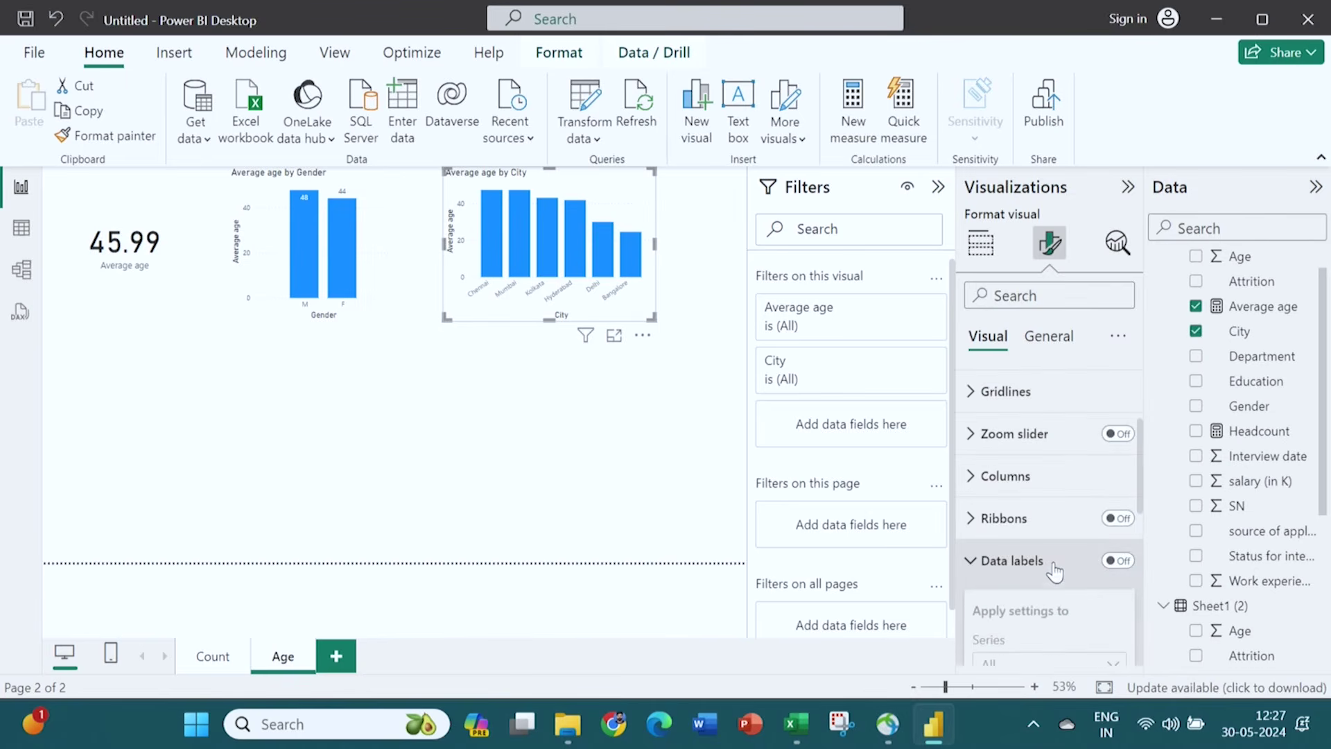
click(1114, 562)
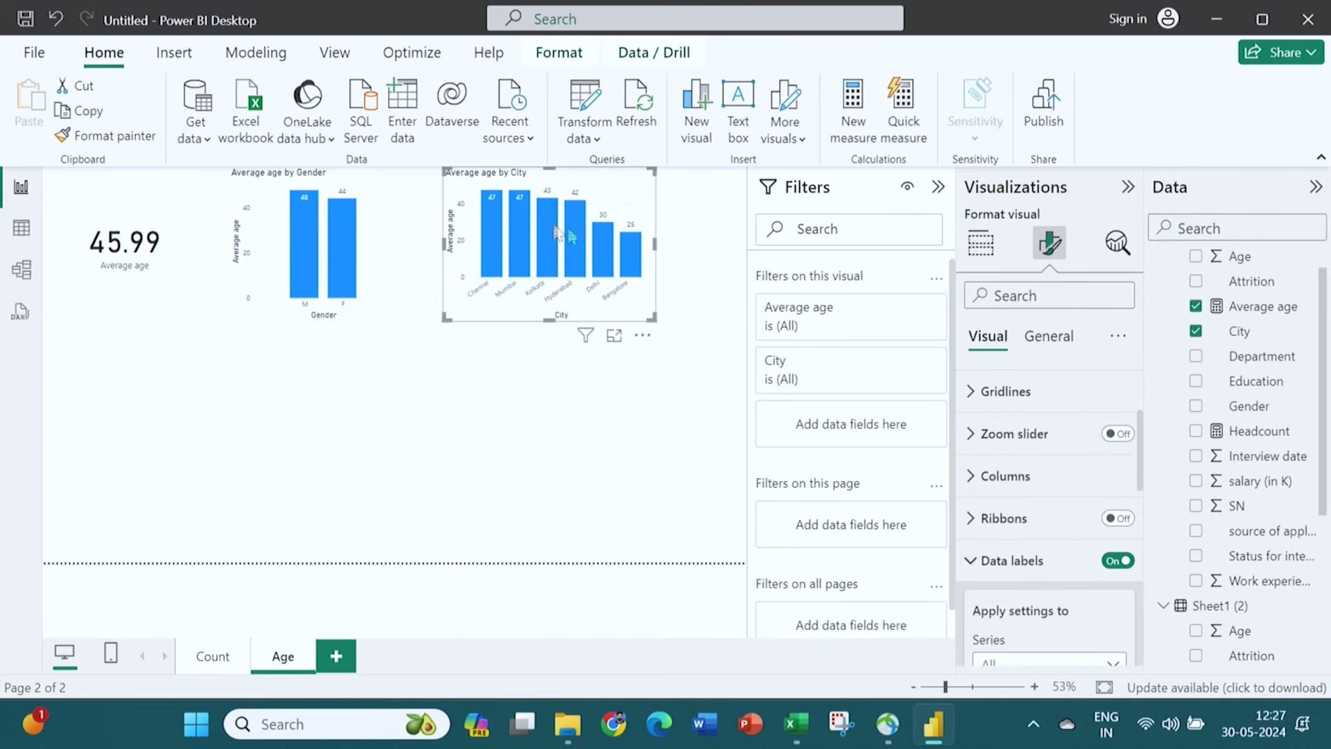
Build a stacked column chart of Average age by Education and place it below the average age card.
click(593, 416)
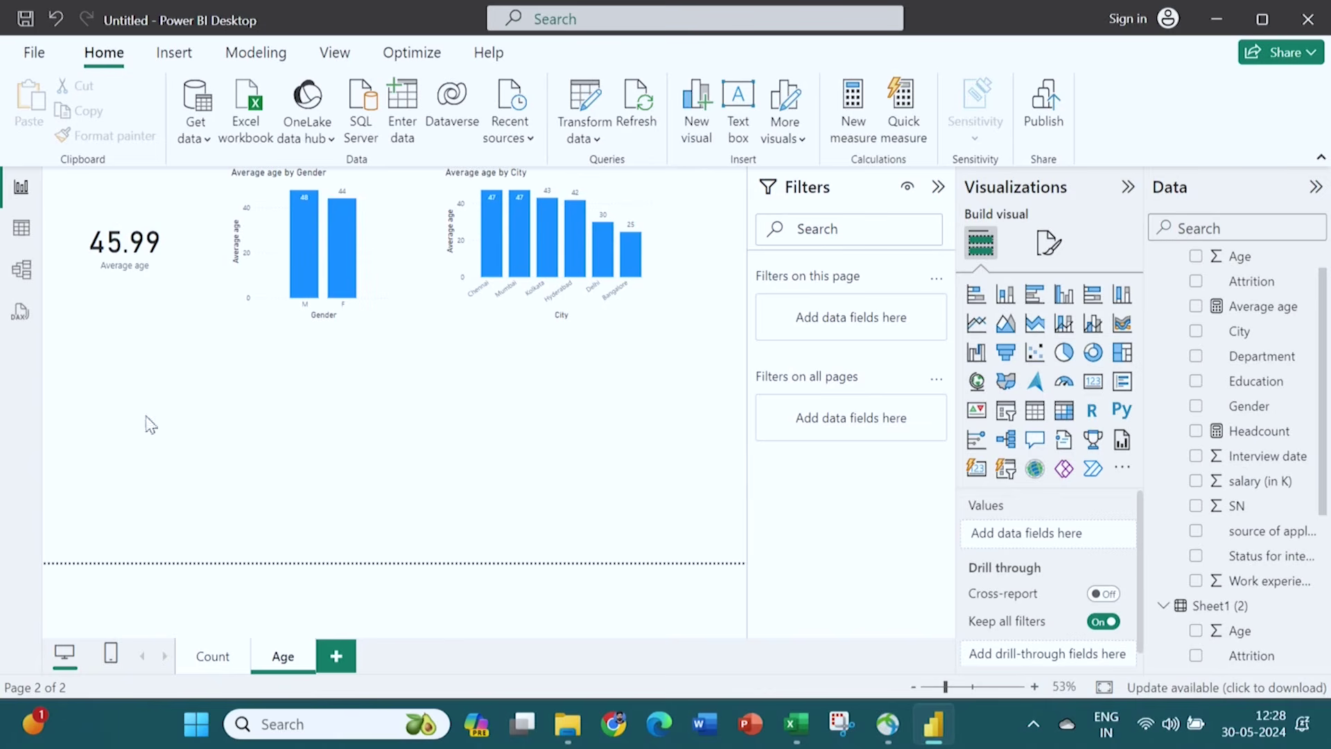
click(1006, 296)
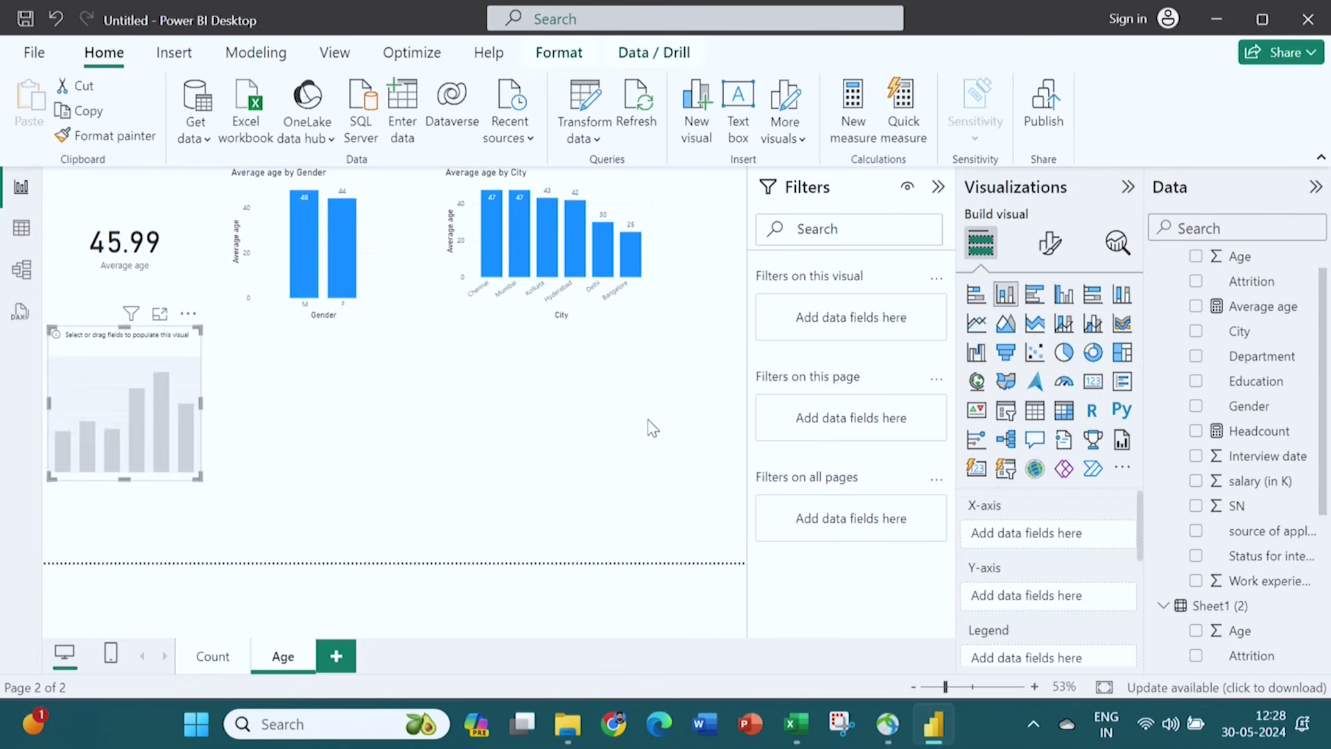
drag(136, 366, 139, 417)
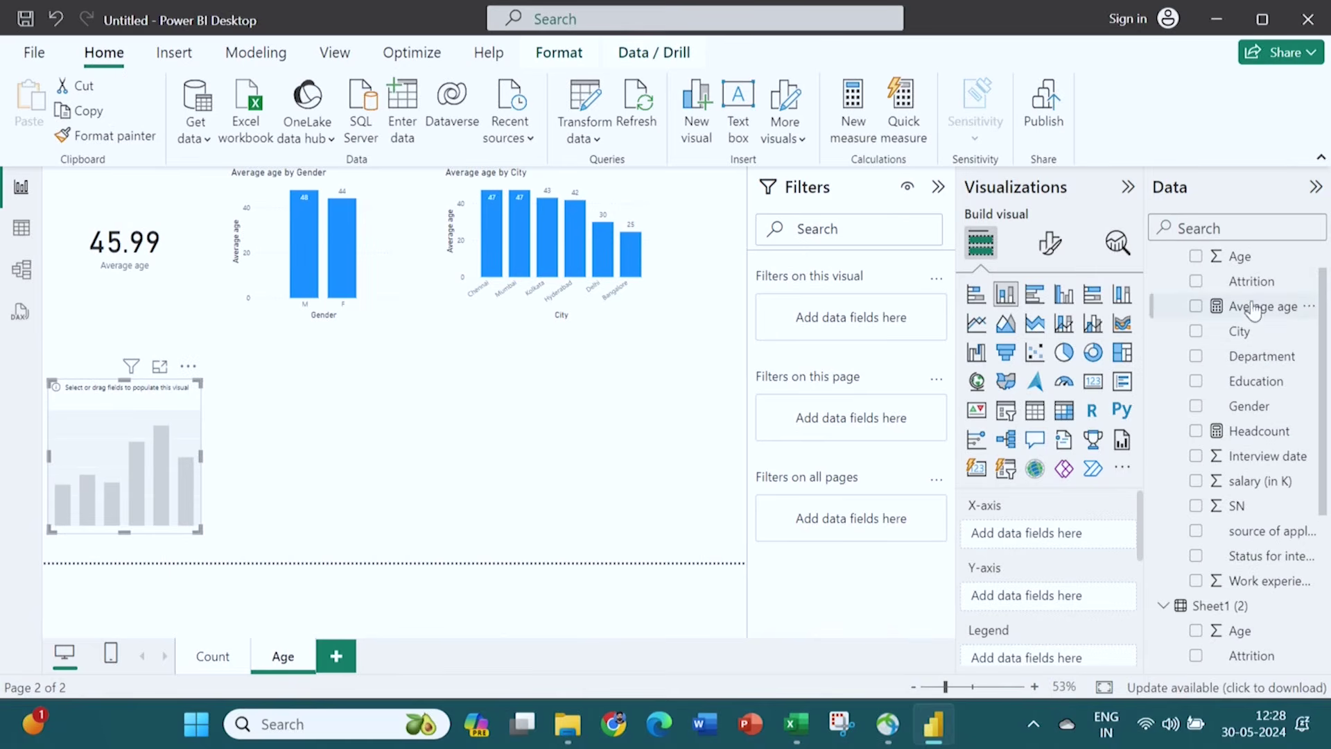
drag(1253, 310, 1063, 603)
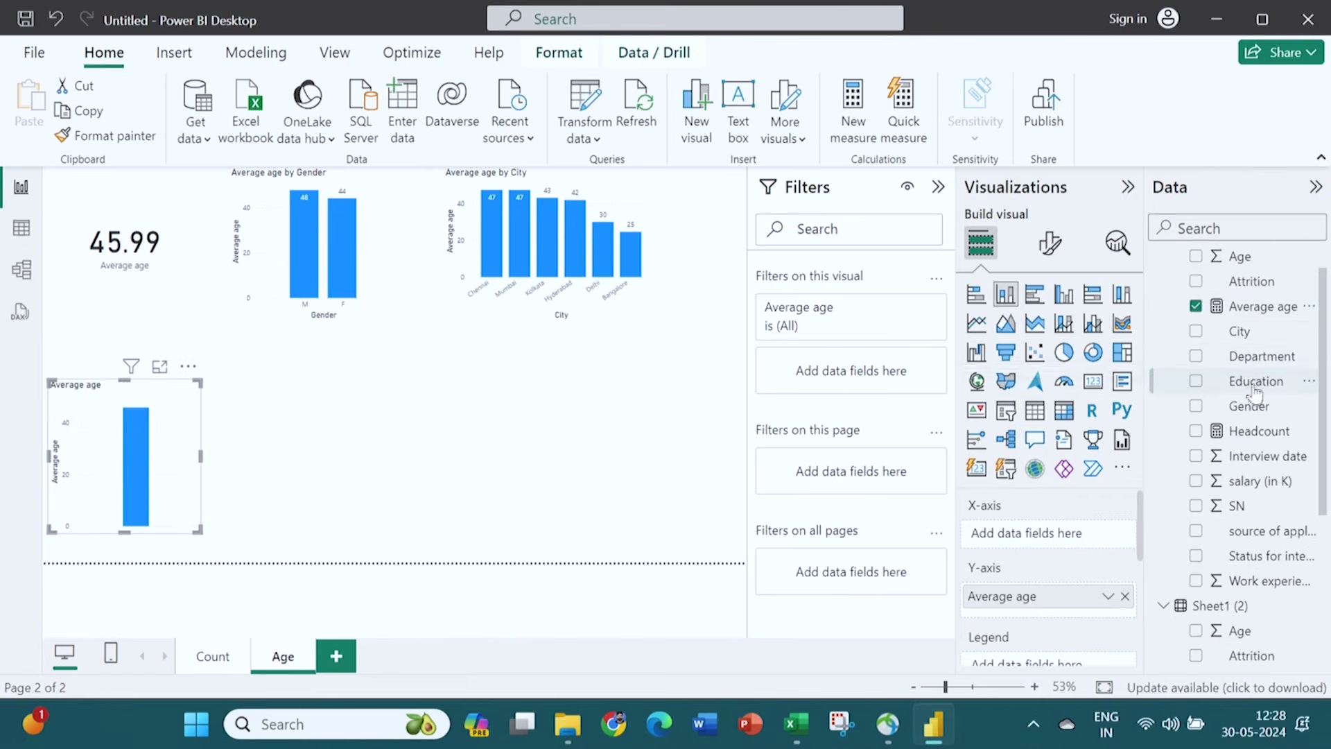
drag(1258, 380, 1065, 540)
drag(212, 397, 177, 403)
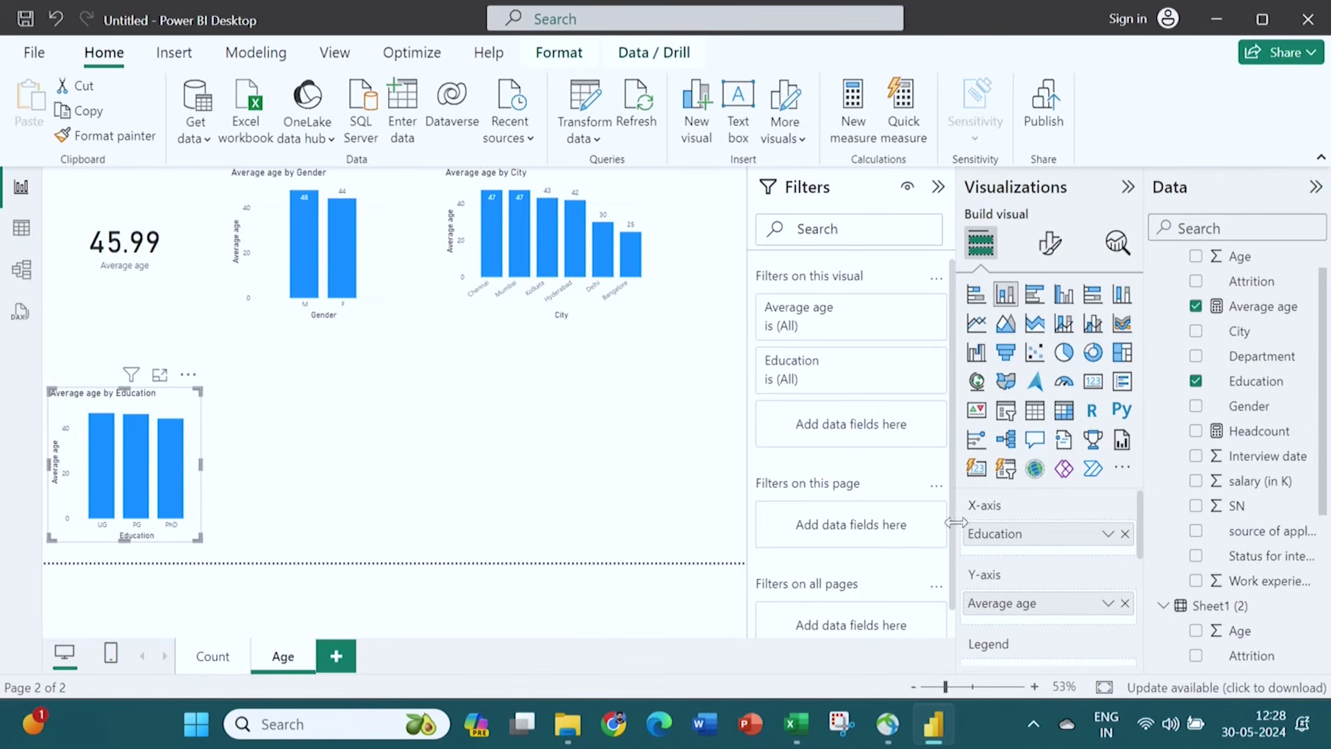
Build a stacked column chart of Average age by Department and place it beside the Education chart with some spacing.
click(278, 464)
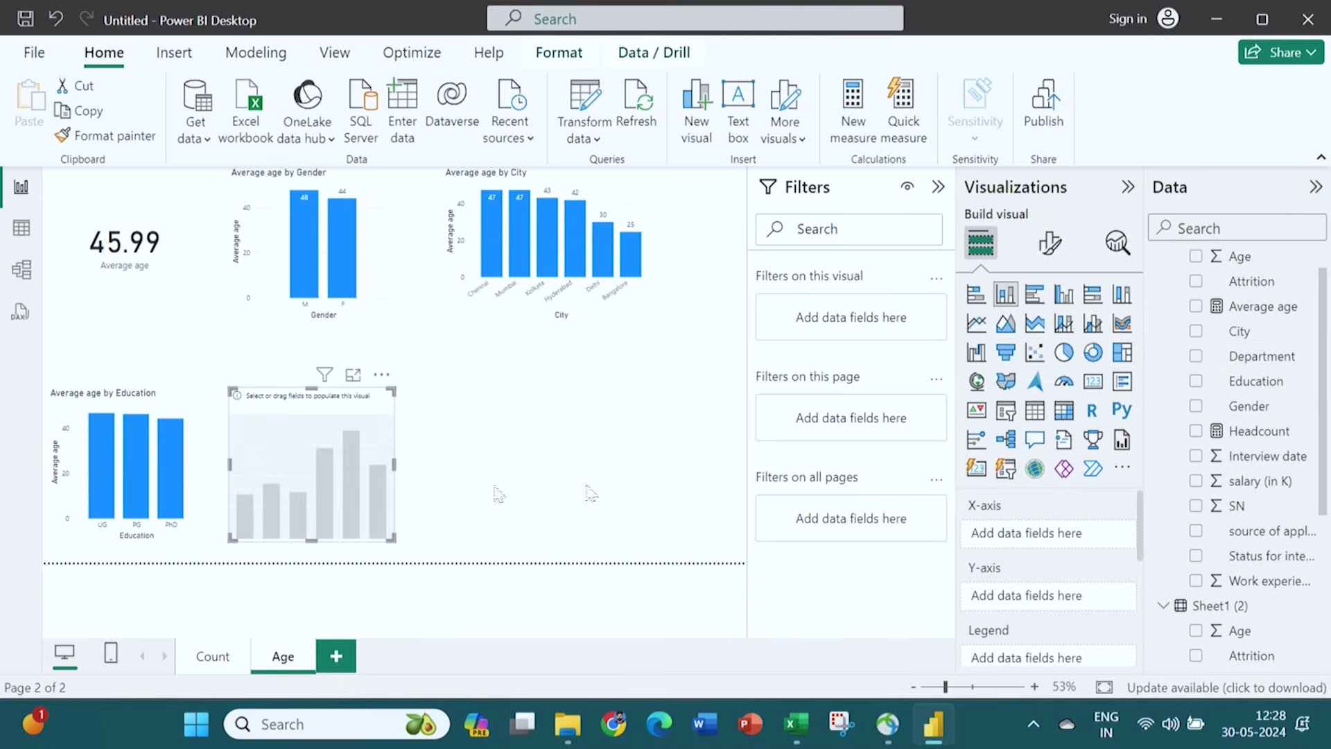
drag(1262, 306, 1078, 600)
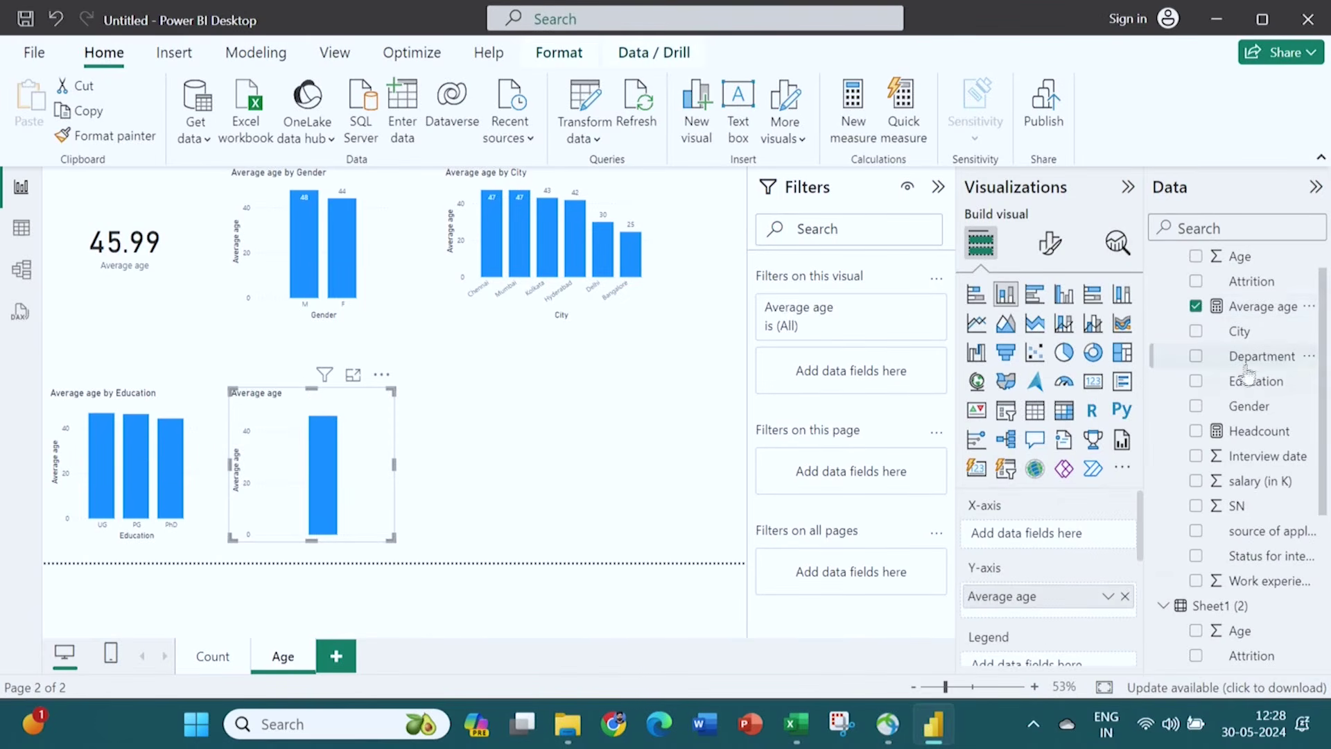
drag(1264, 357, 1020, 541)
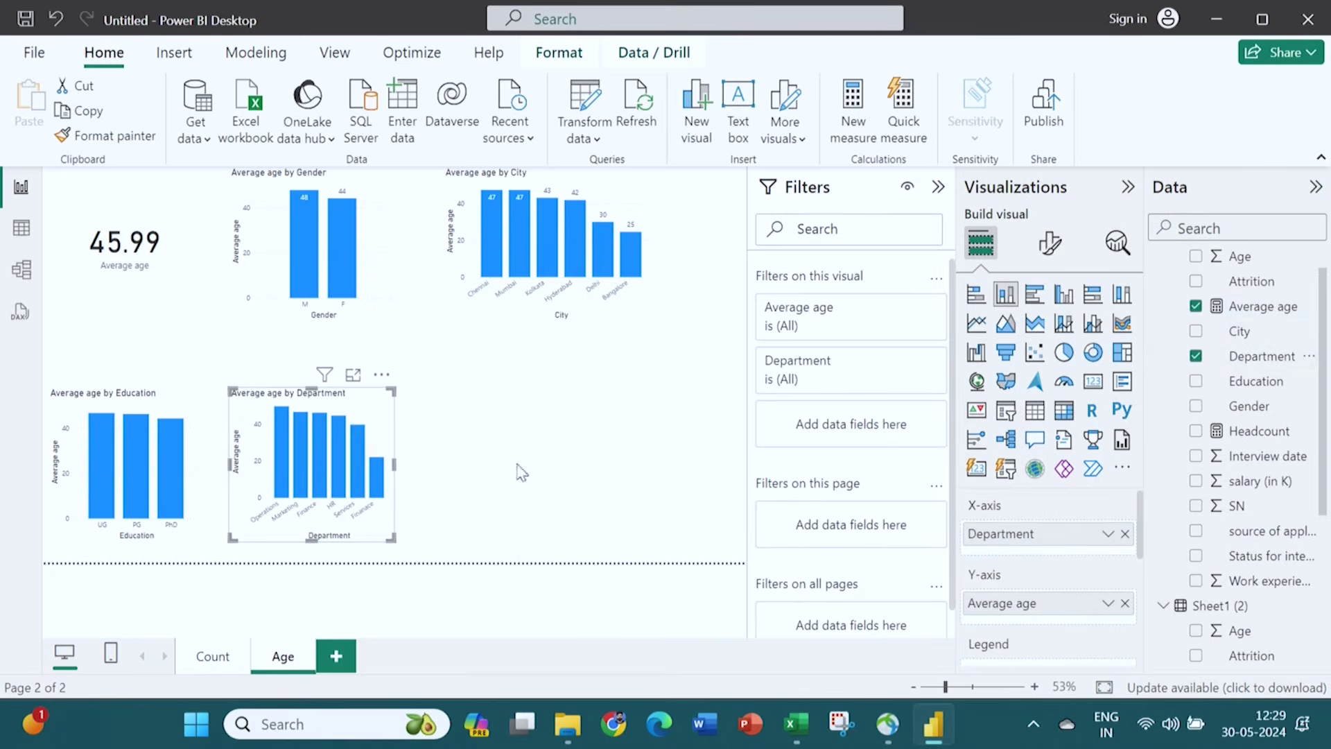
drag(367, 418, 396, 412)
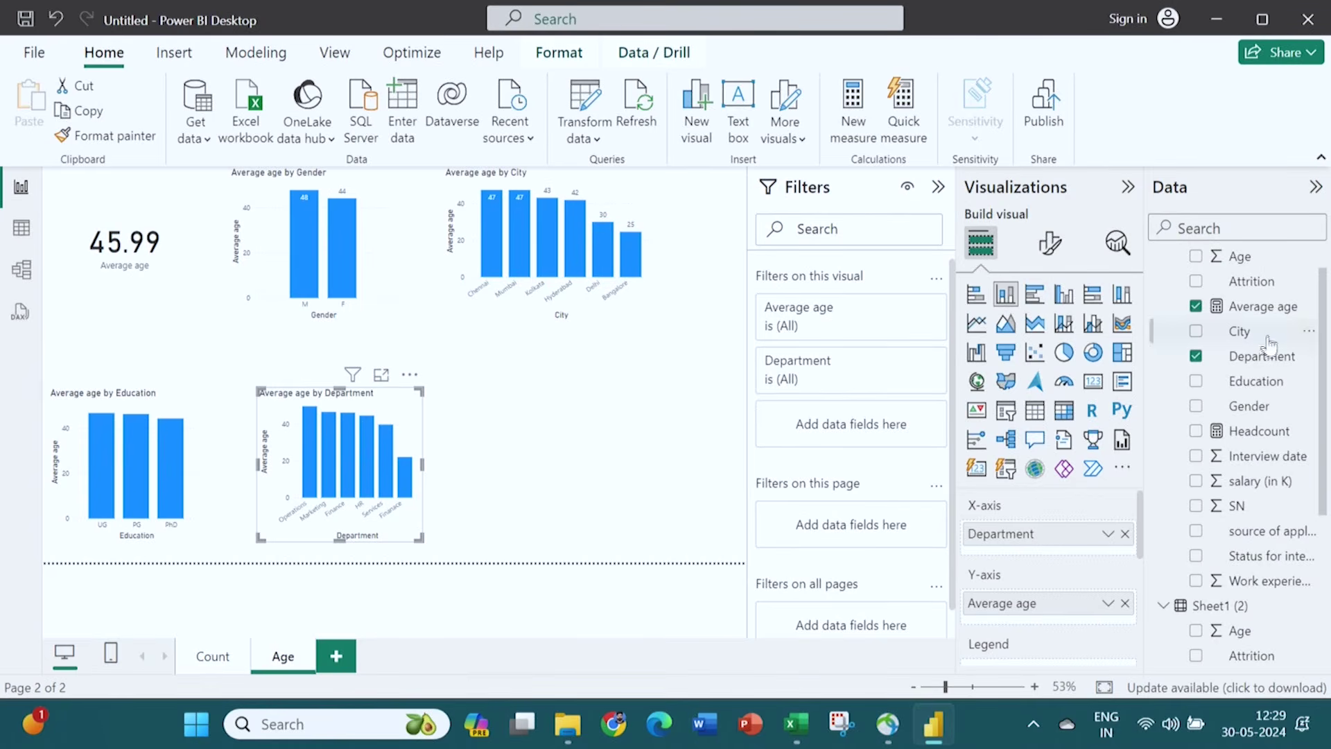
Build a stacked column chart of Average age by Status for interview below the City chart.
click(529, 461)
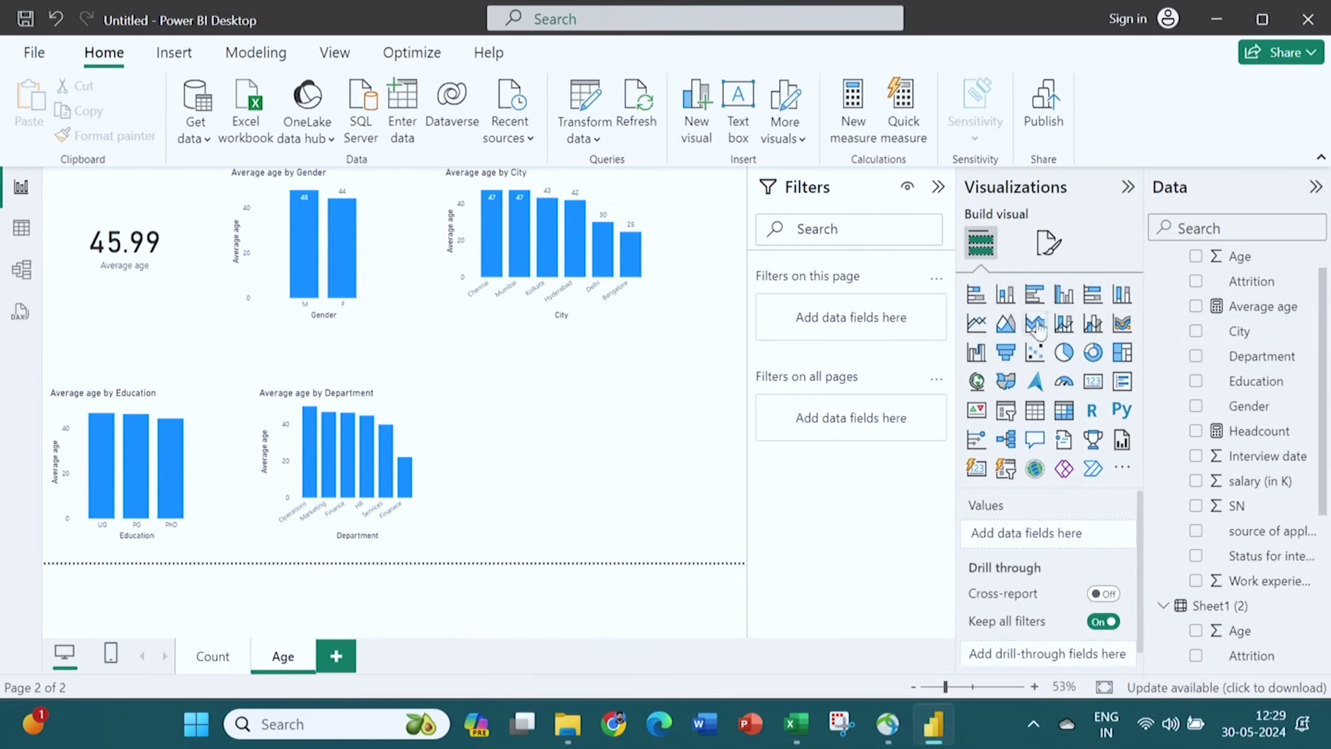
click(1006, 294)
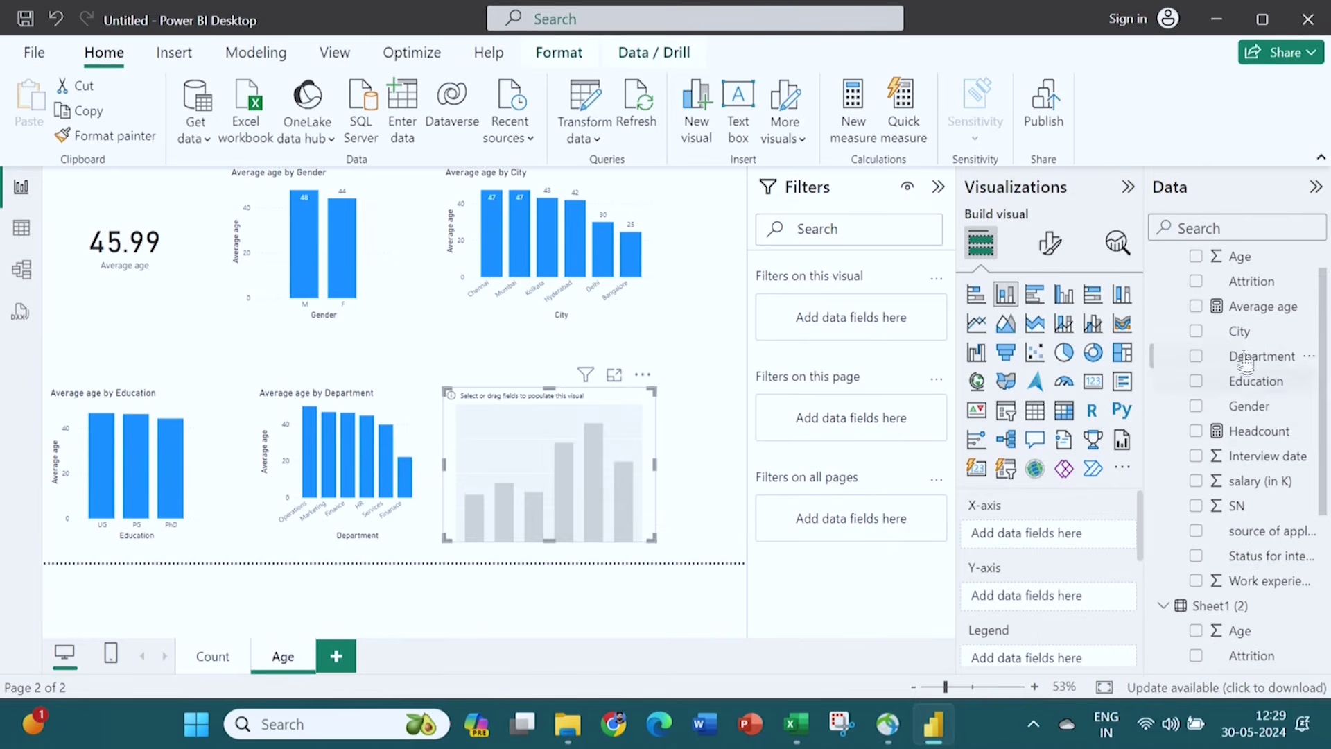
drag(1262, 308, 1074, 608)
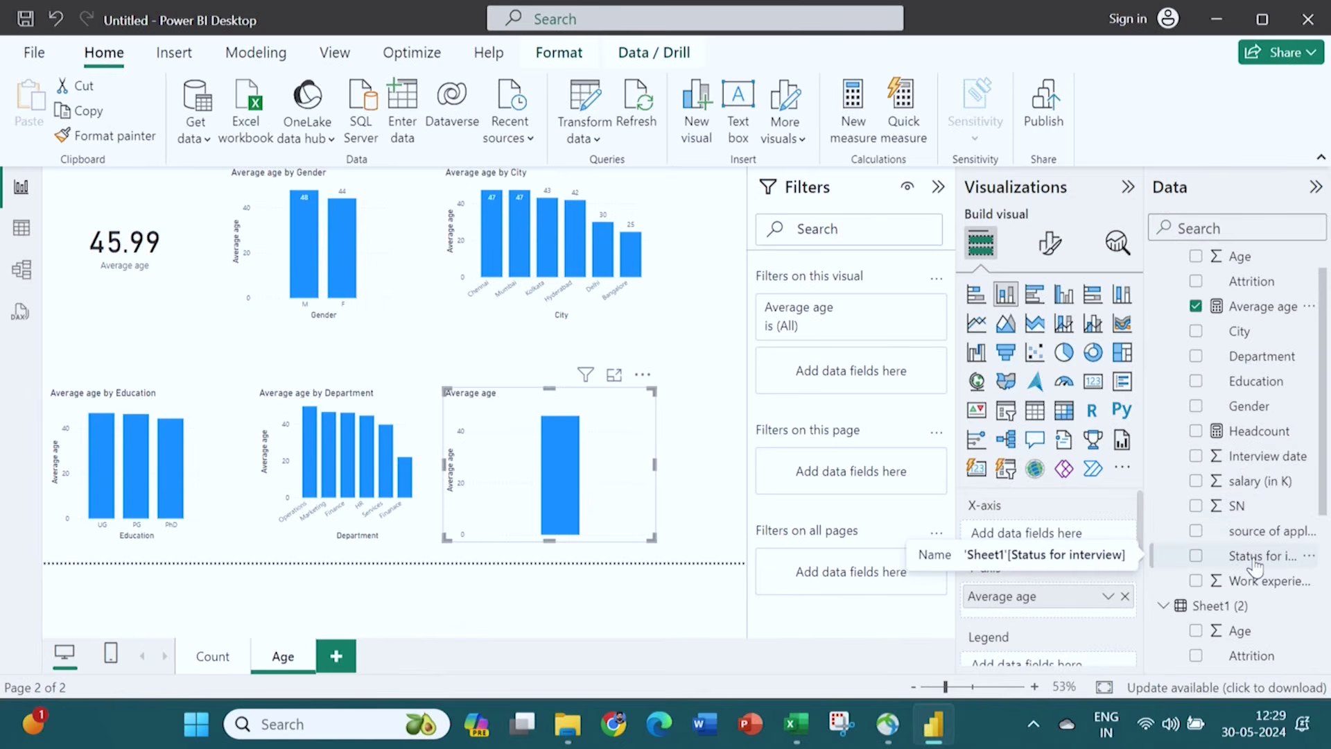
drag(1256, 565, 1065, 544)
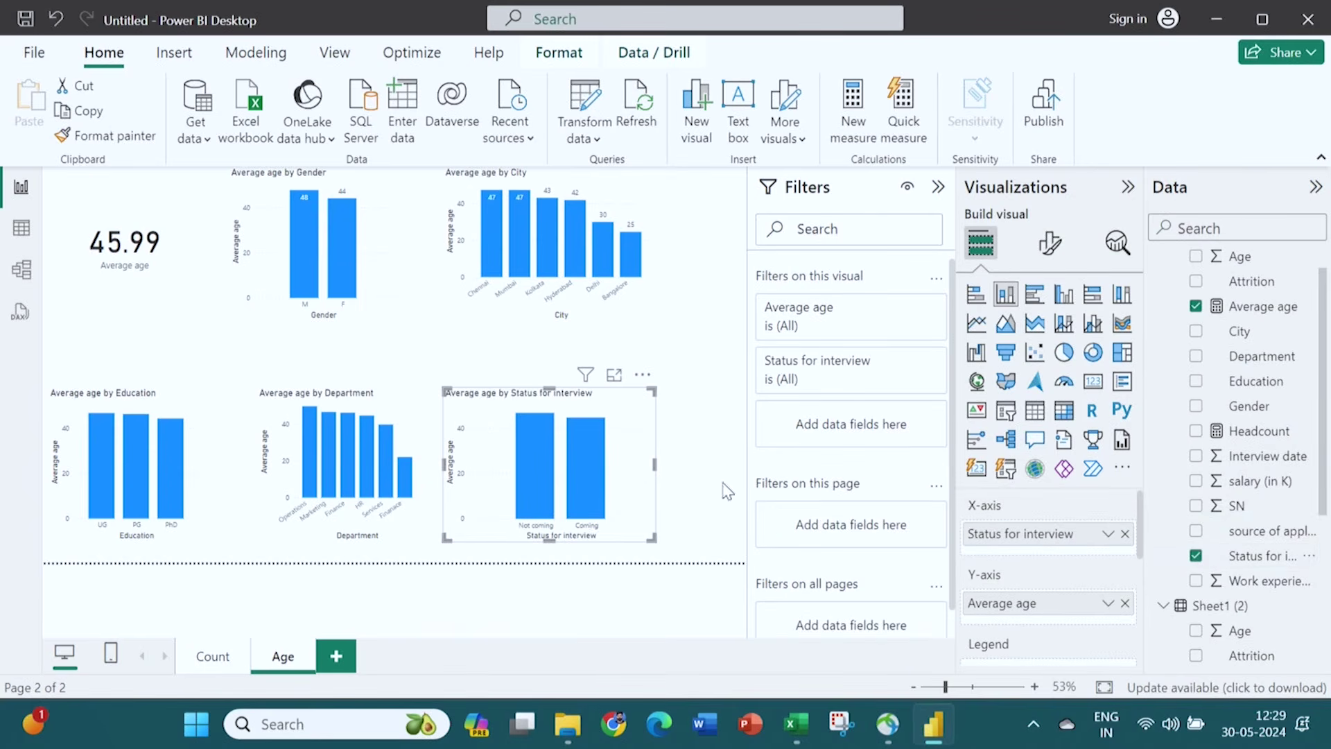
Cross-filter the Age page by the Not coming and Coming interview statuses in turn, and clear the selection.
click(533, 428)
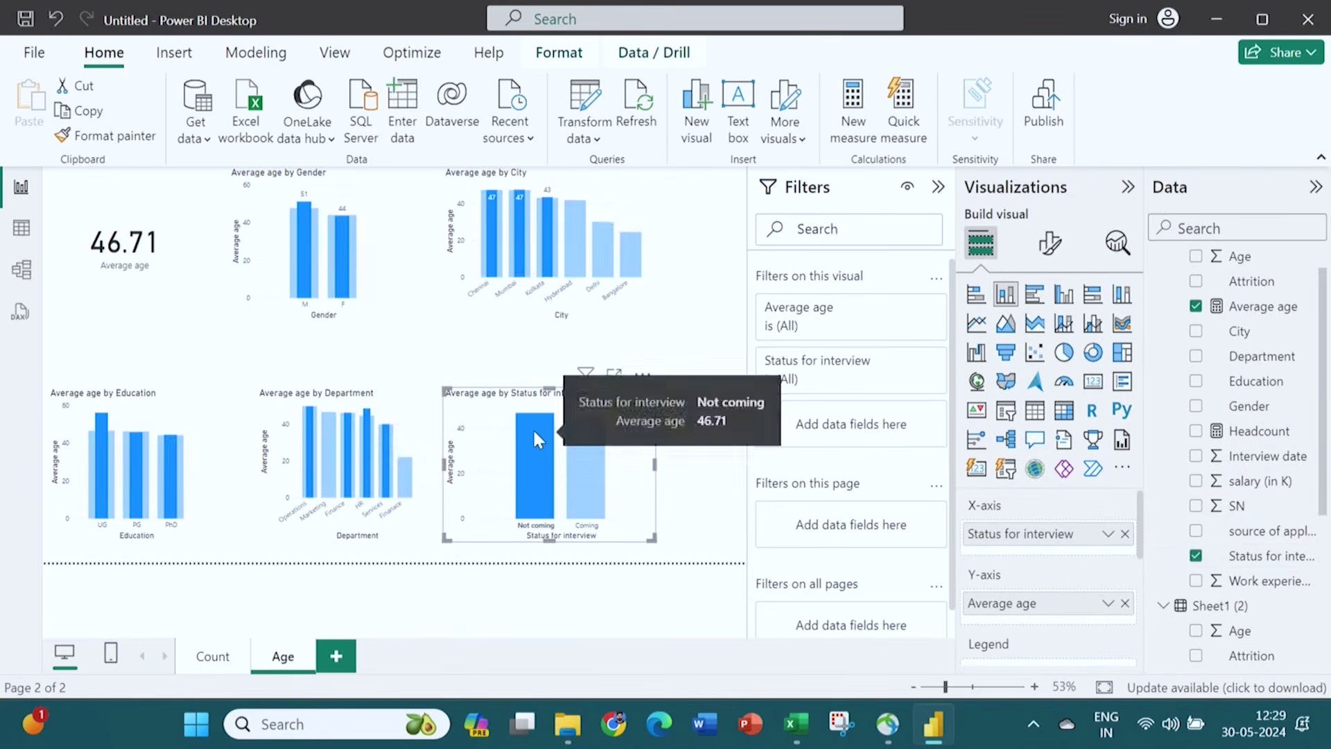
click(594, 446)
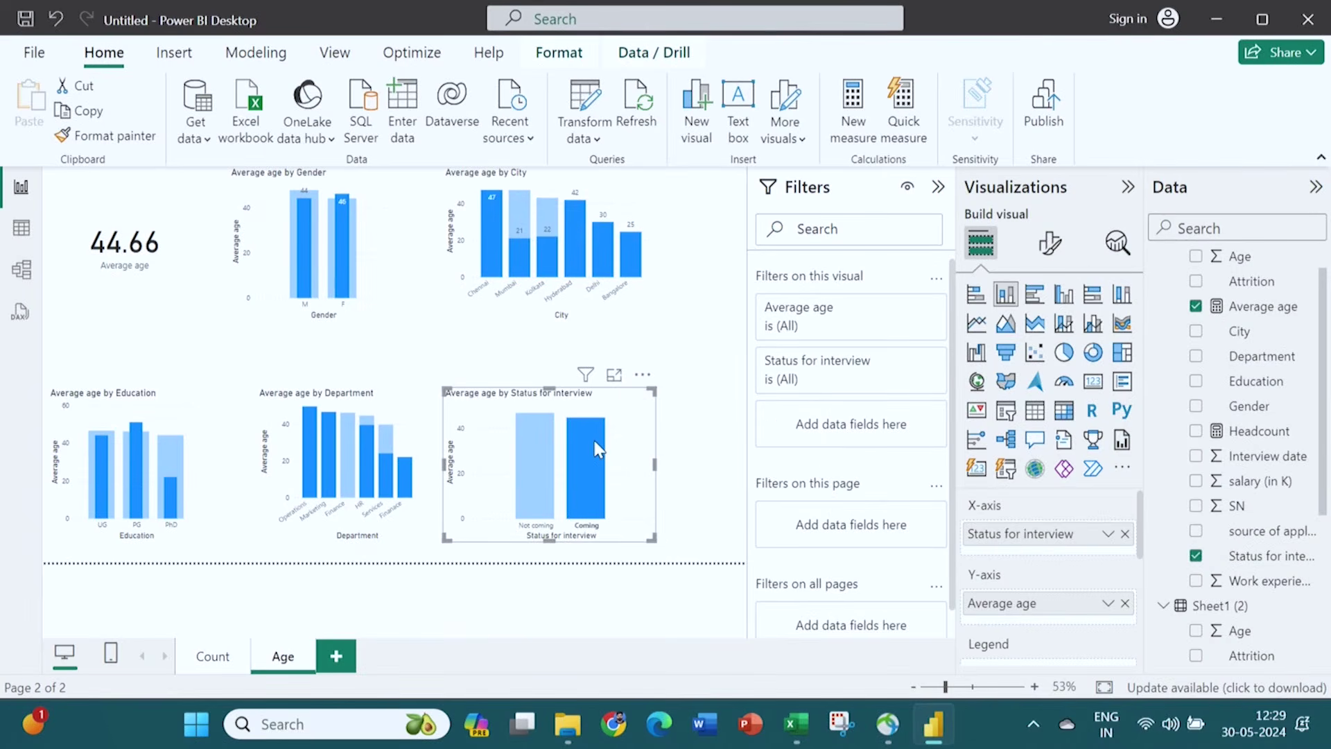
click(593, 432)
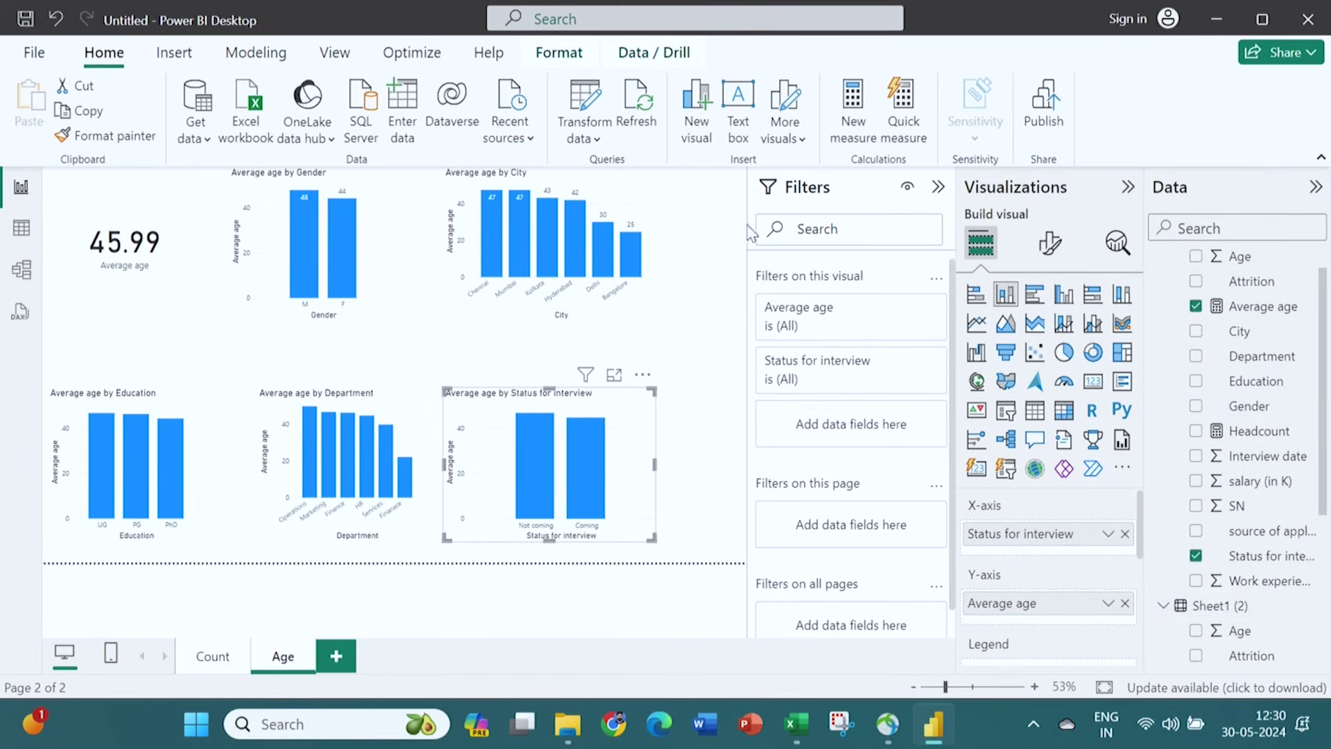
drag(749, 249, 750, 249)
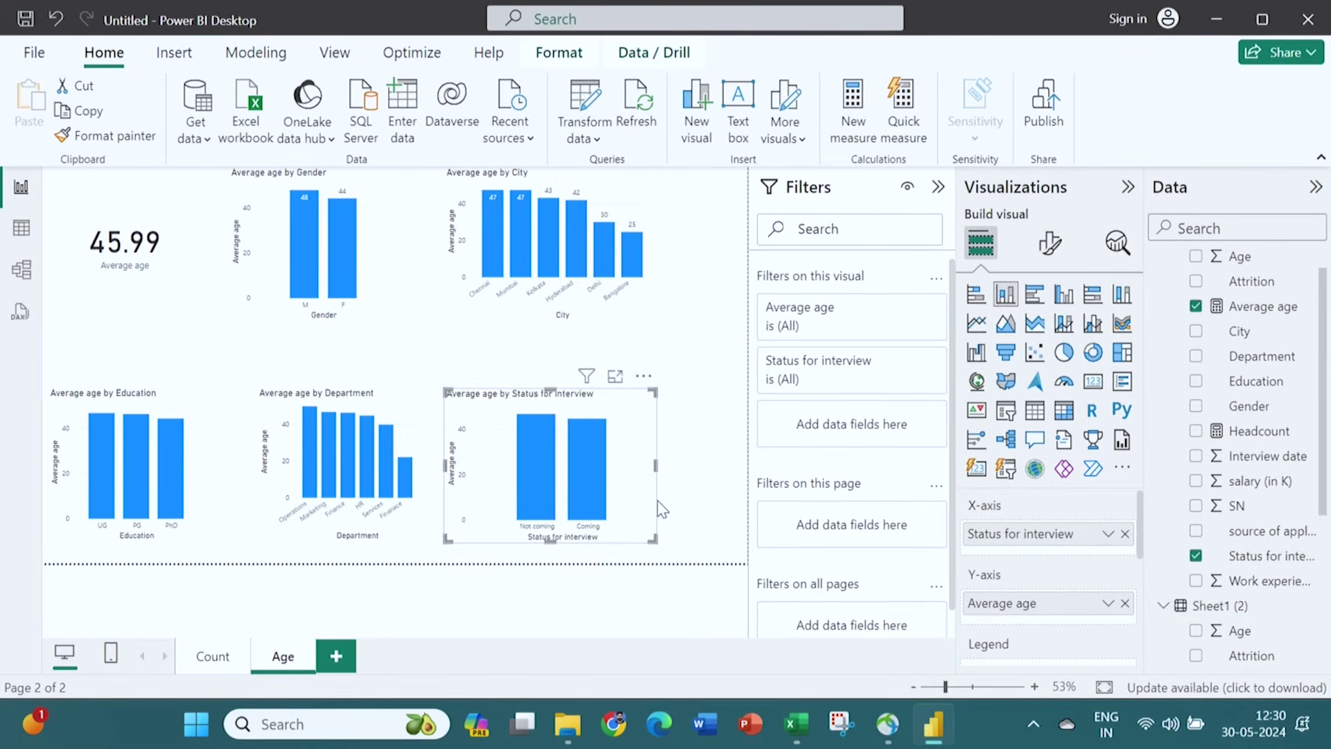
Add a new report page with a widened stacked column chart of Average age by source of application.
click(338, 657)
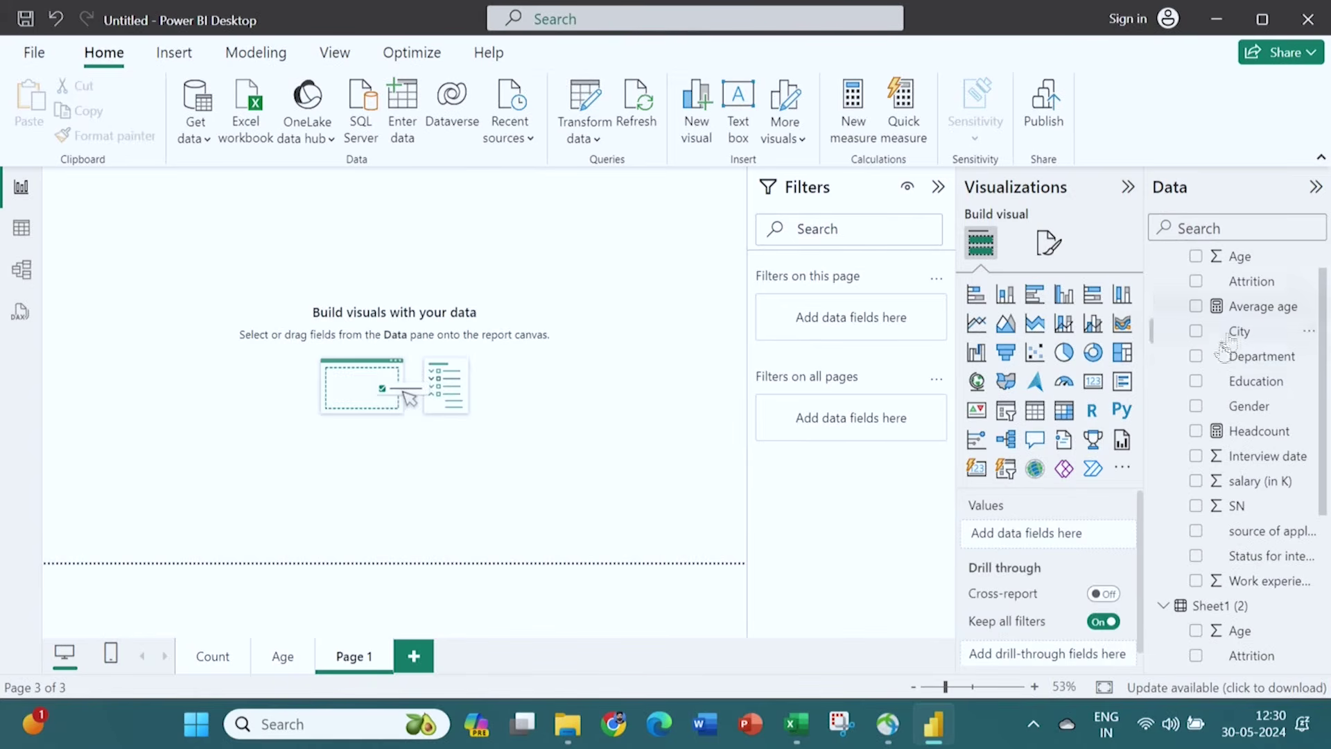
click(1005, 296)
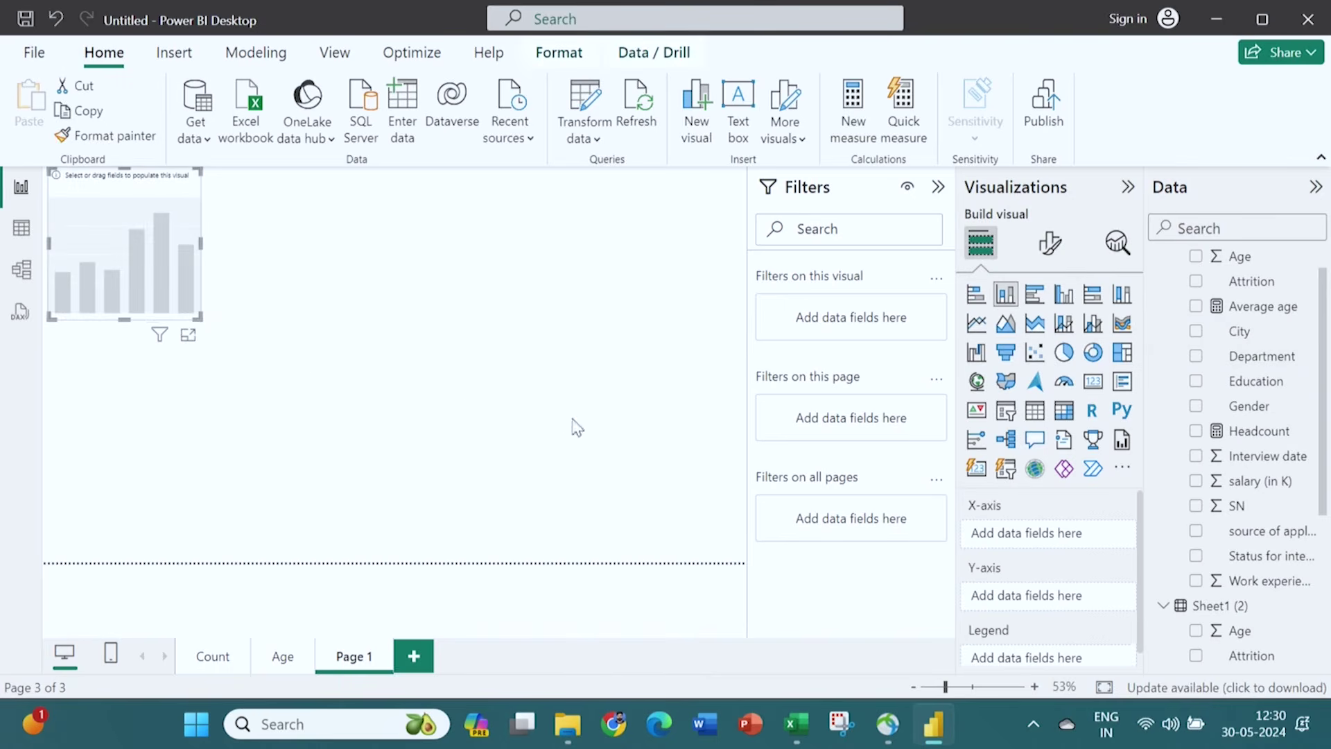
drag(1276, 308, 1077, 602)
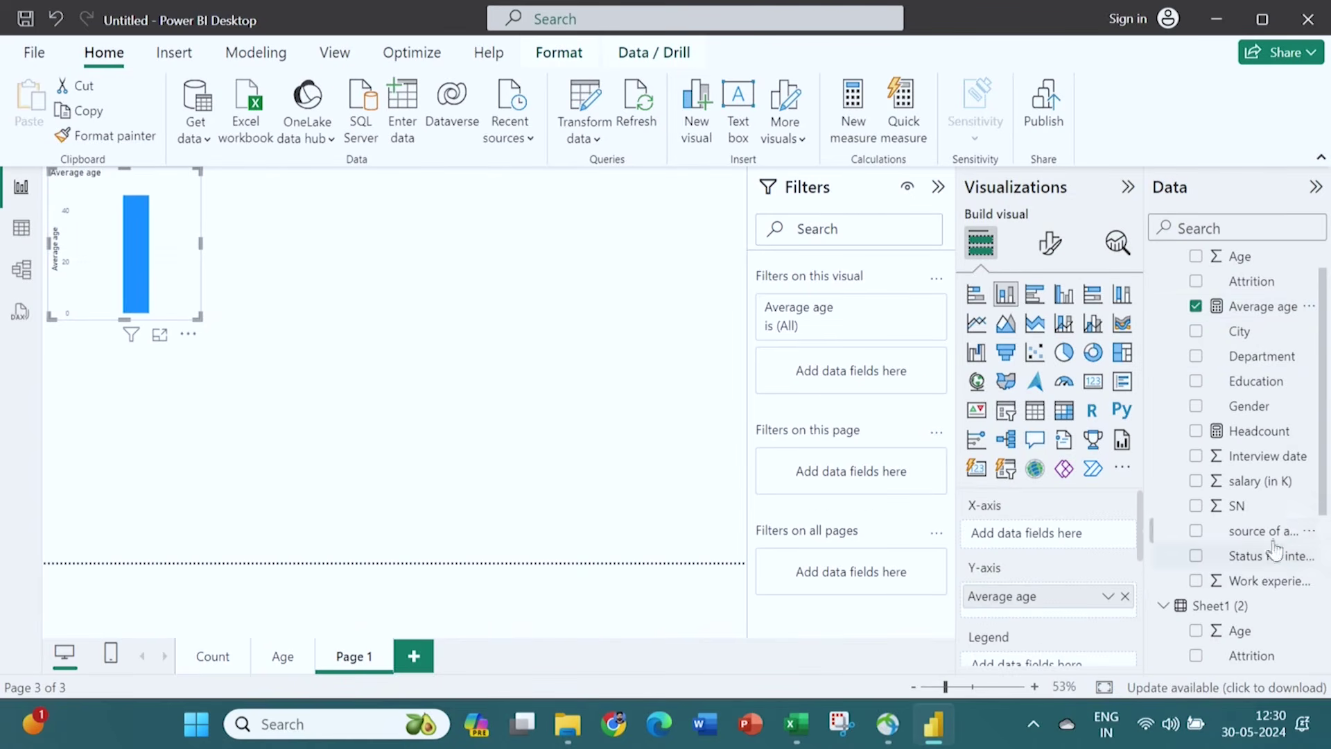
drag(1258, 533, 1085, 538)
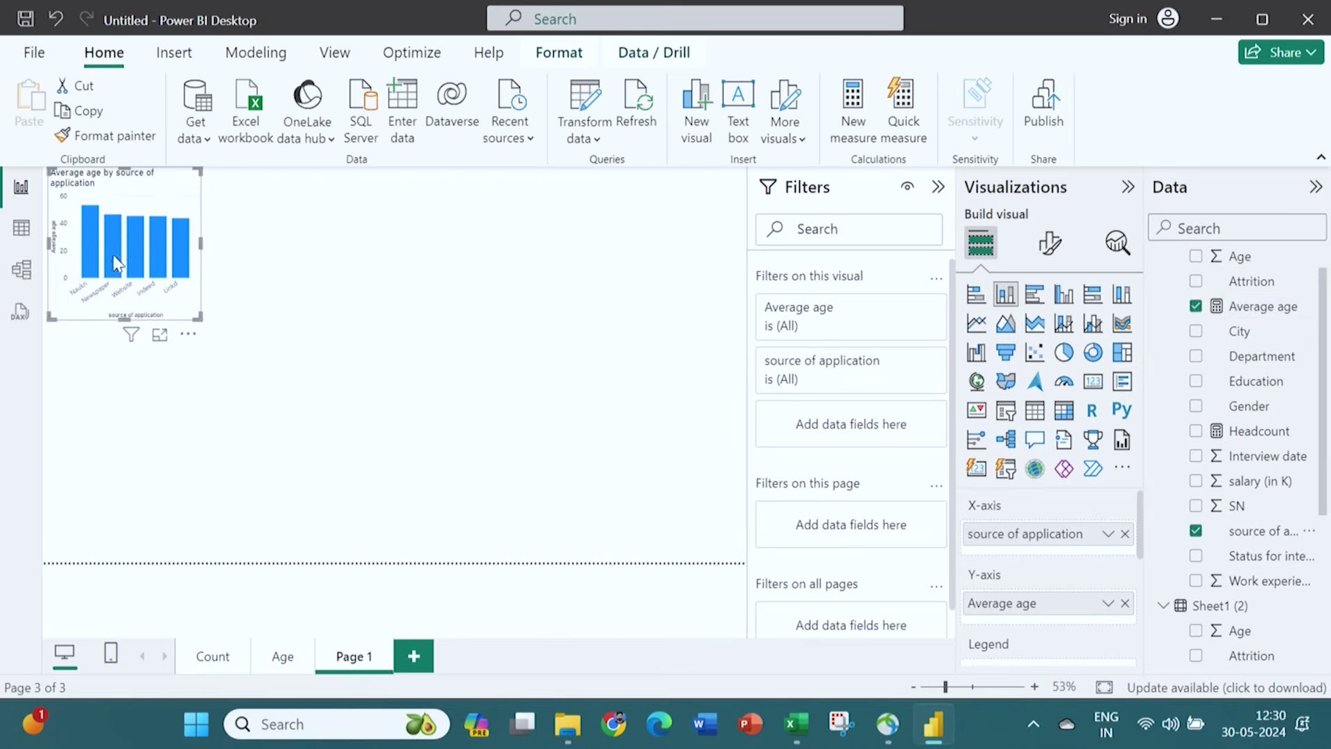
drag(150, 203, 154, 233)
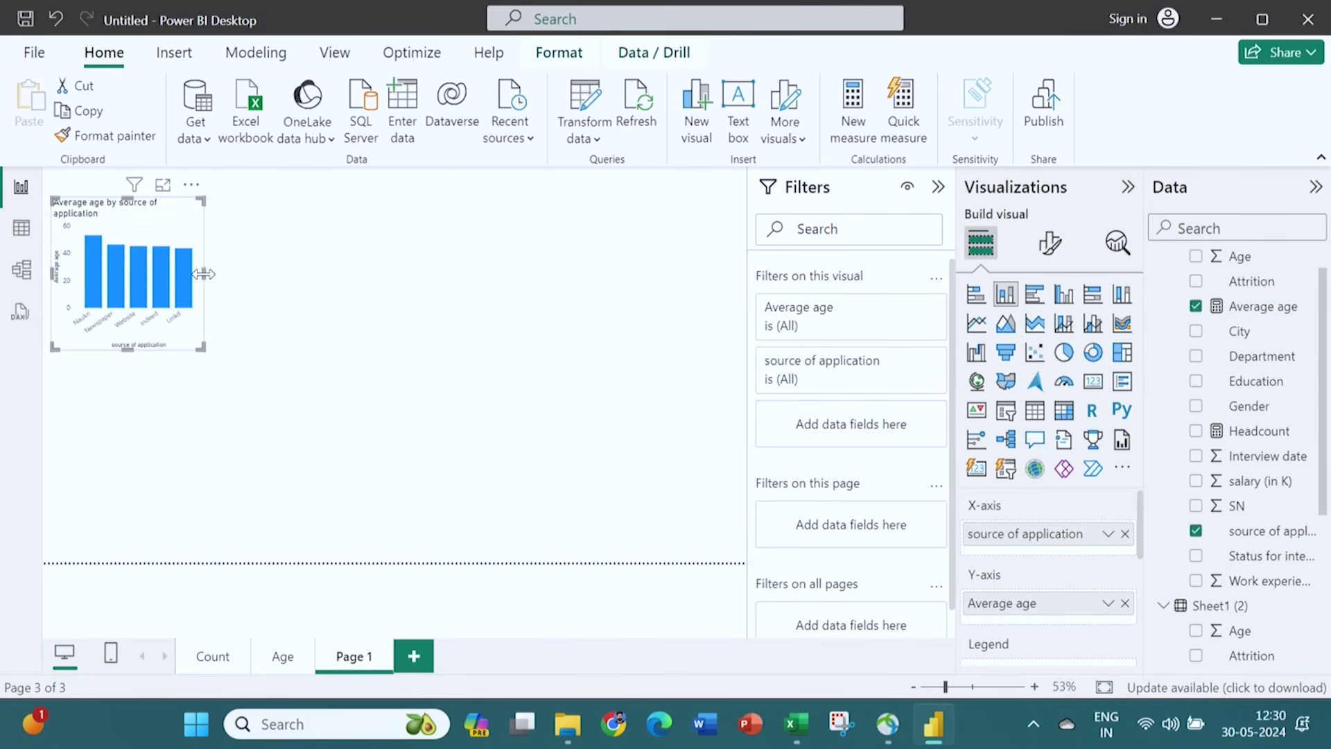
drag(203, 275, 284, 275)
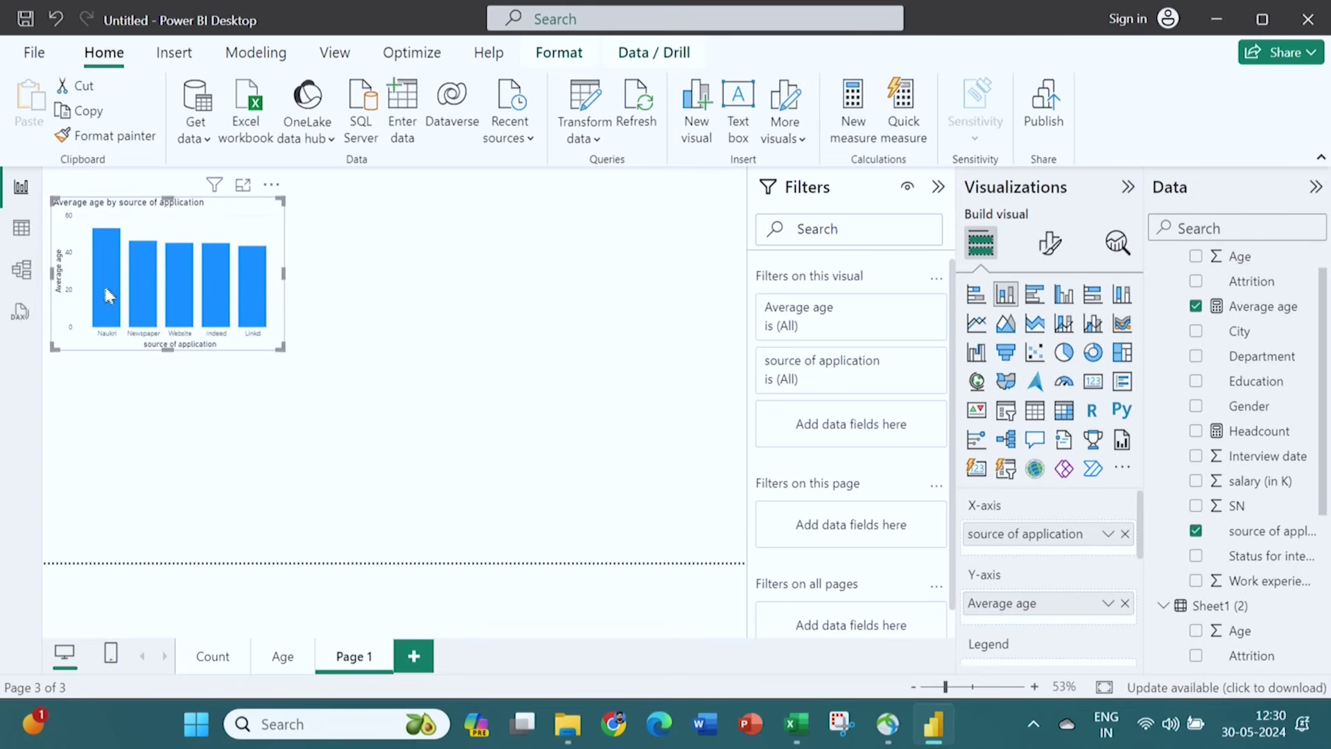
Return to the Age page and cross-filter its visuals by gender M and by gender F to compare average ages.
click(282, 659)
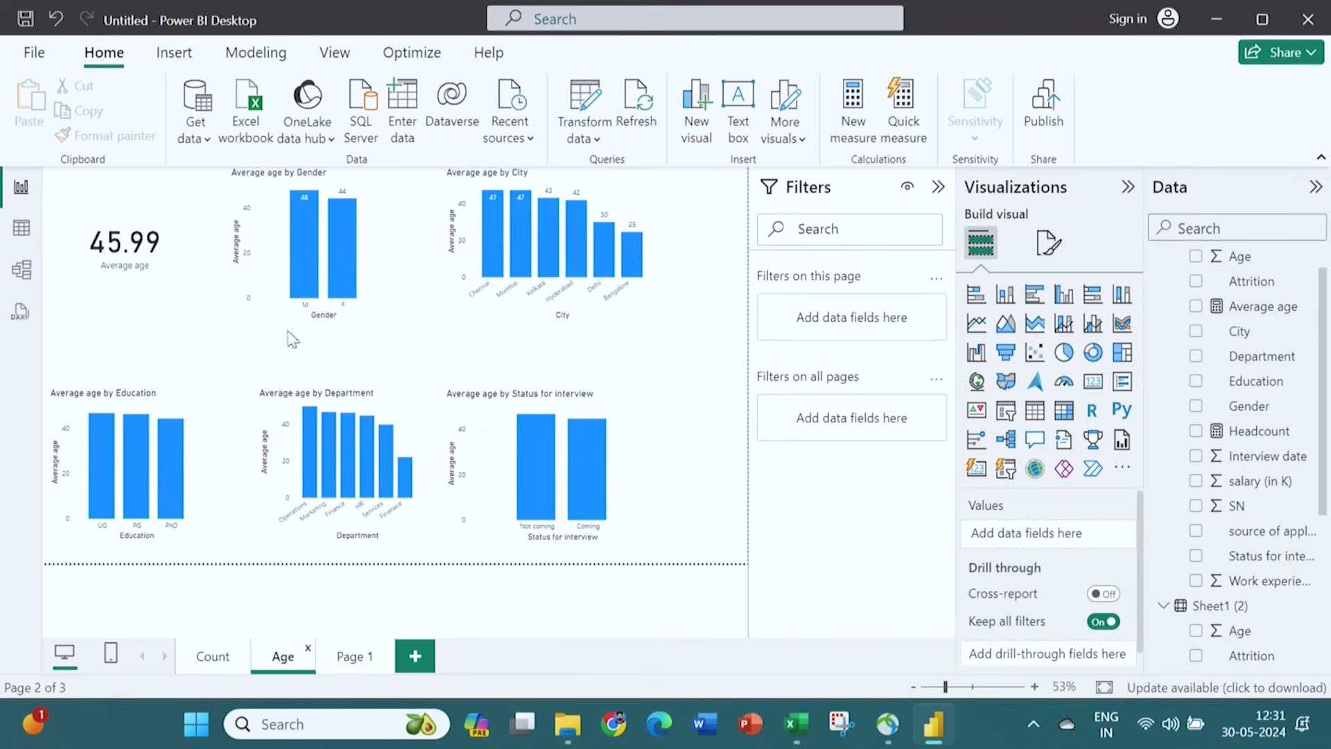
click(303, 272)
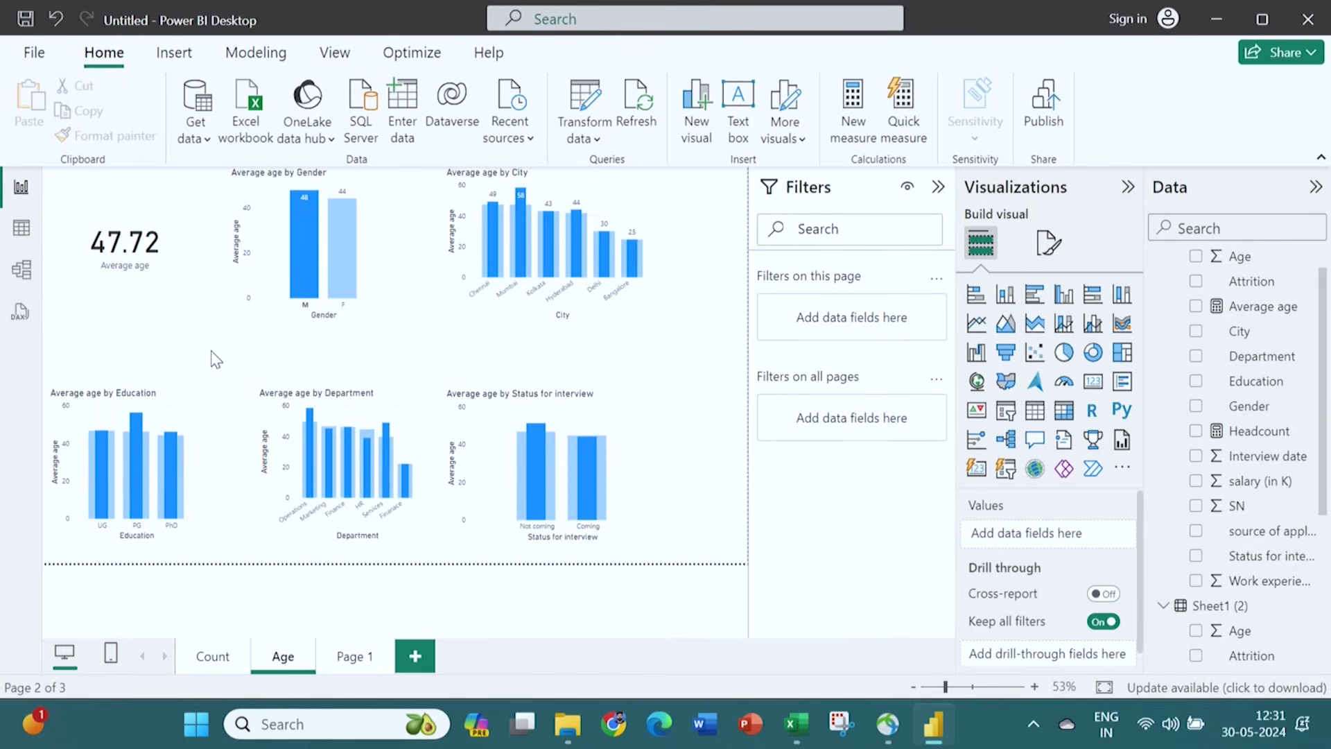
click(344, 263)
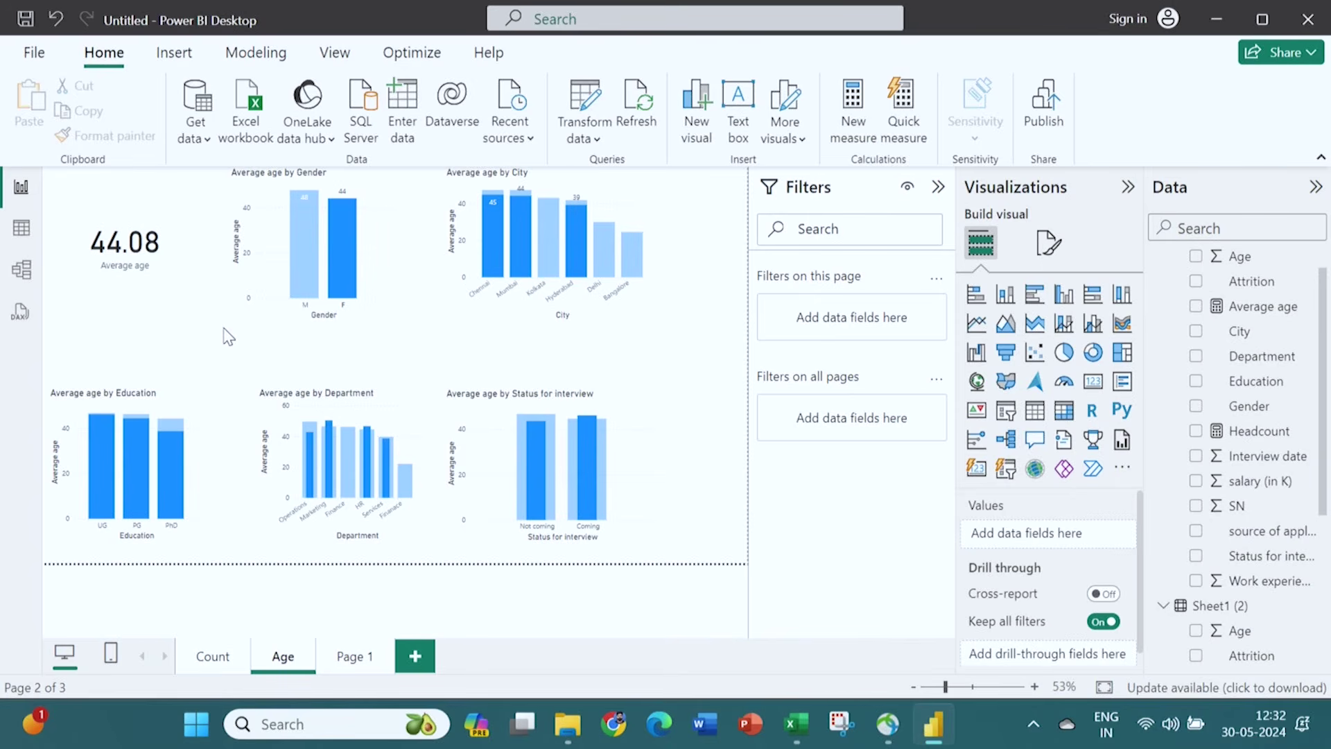
Rename the report page holding the Average age by source of application chart as "Age - 2".
click(370, 665)
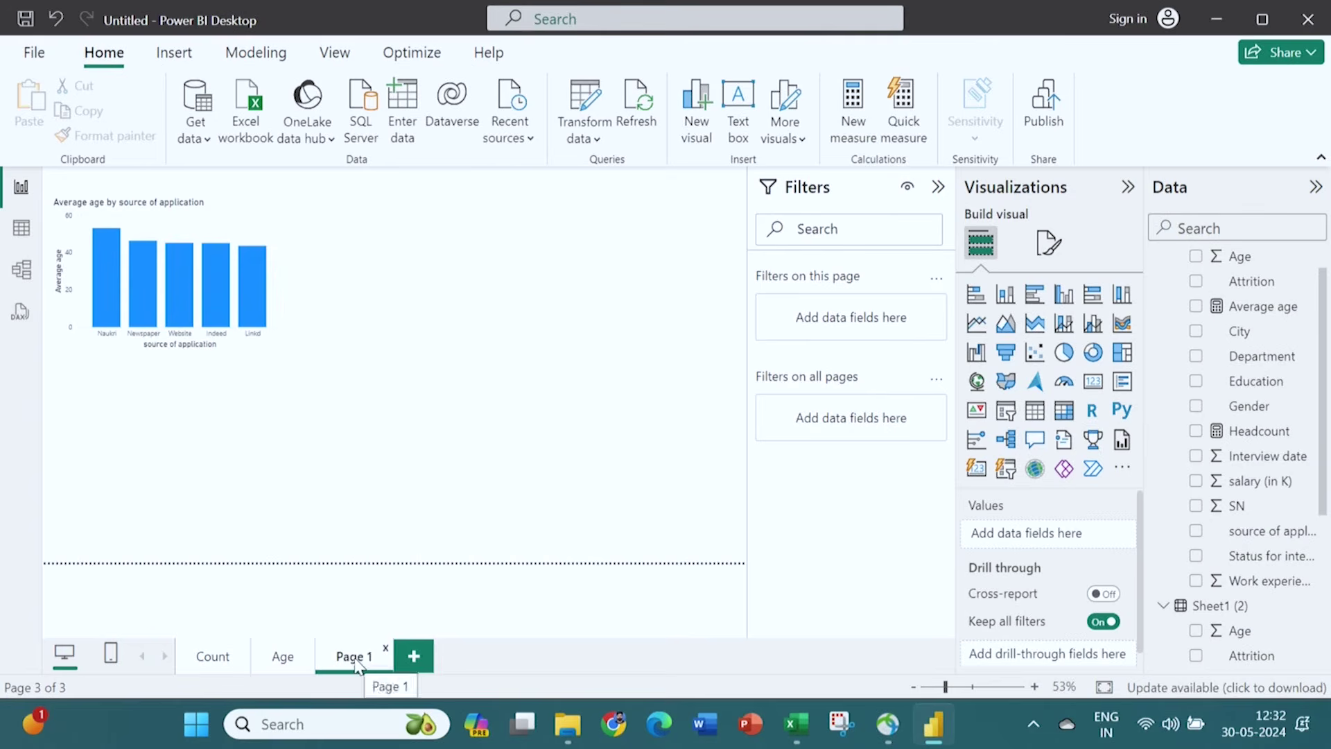
right_click(358, 664)
click(450, 598)
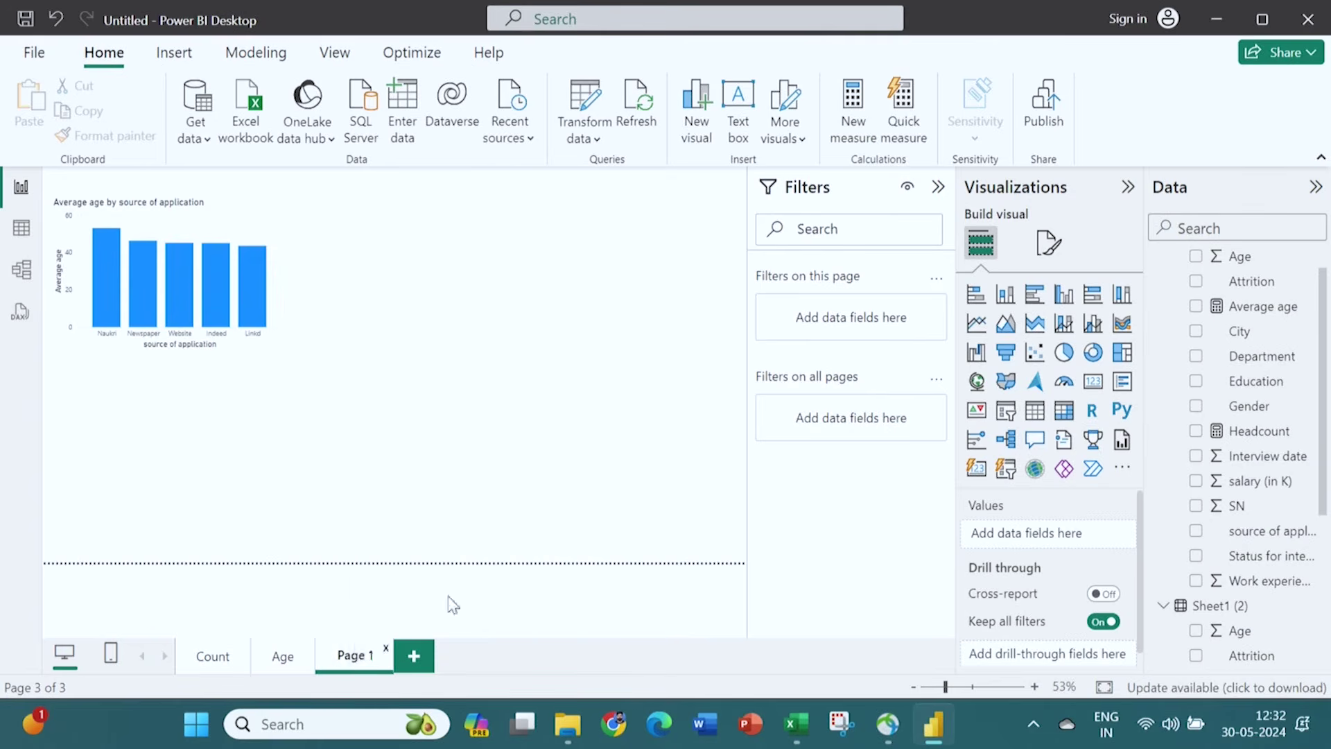
text(Age - 2)
click(454, 597)
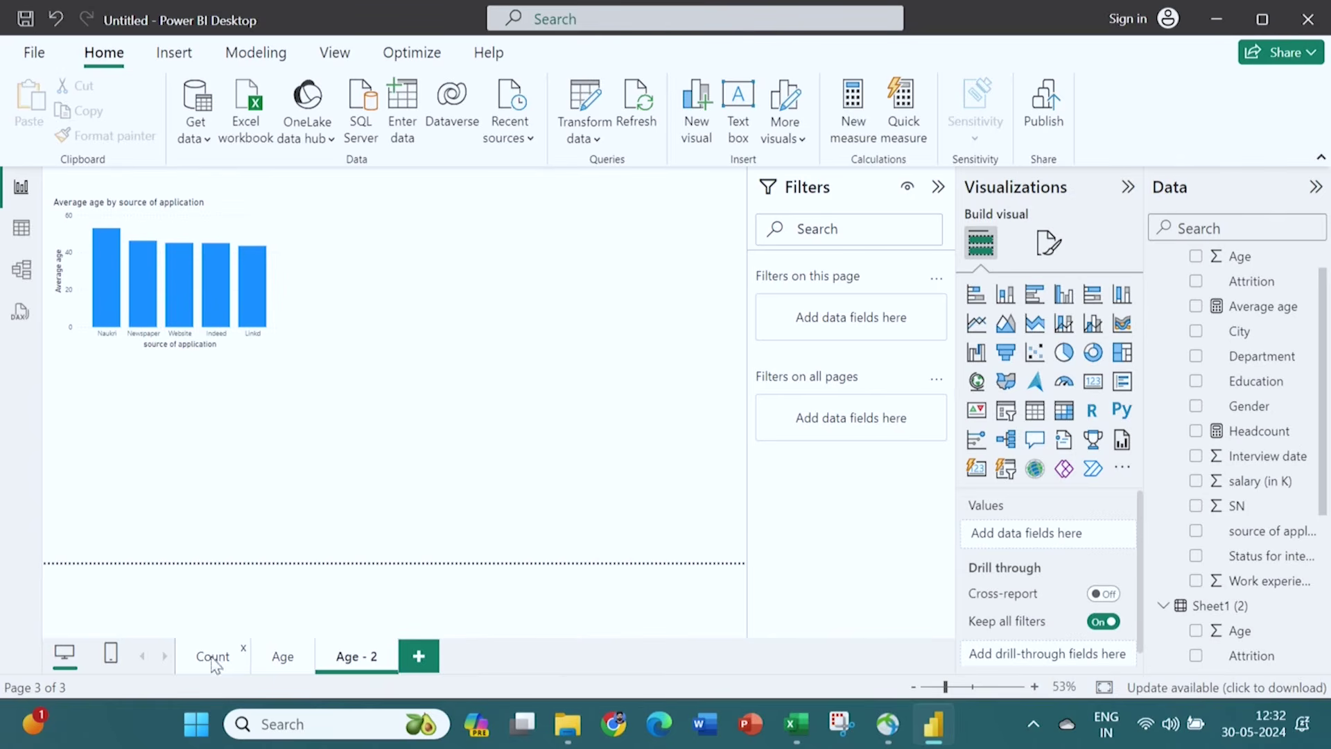
Add a new report page and name it "Work Exp".
click(420, 657)
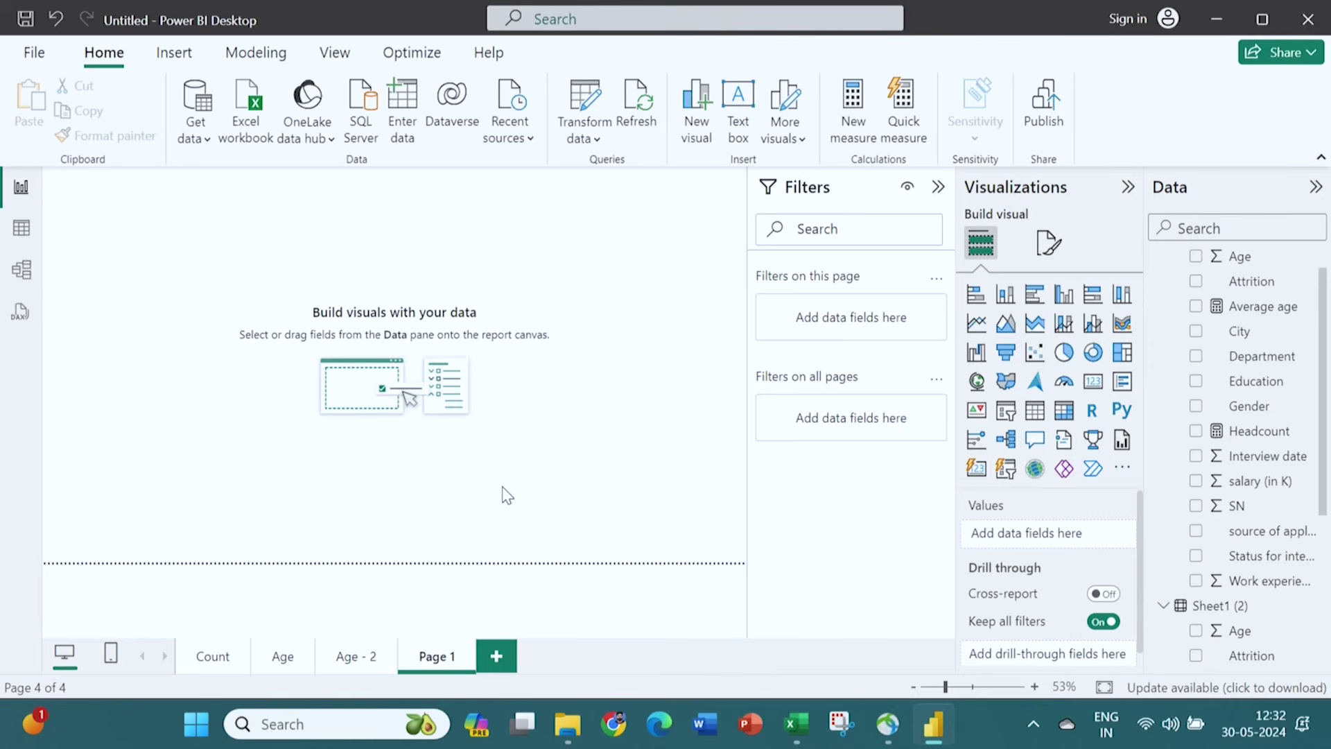
right_click(434, 656)
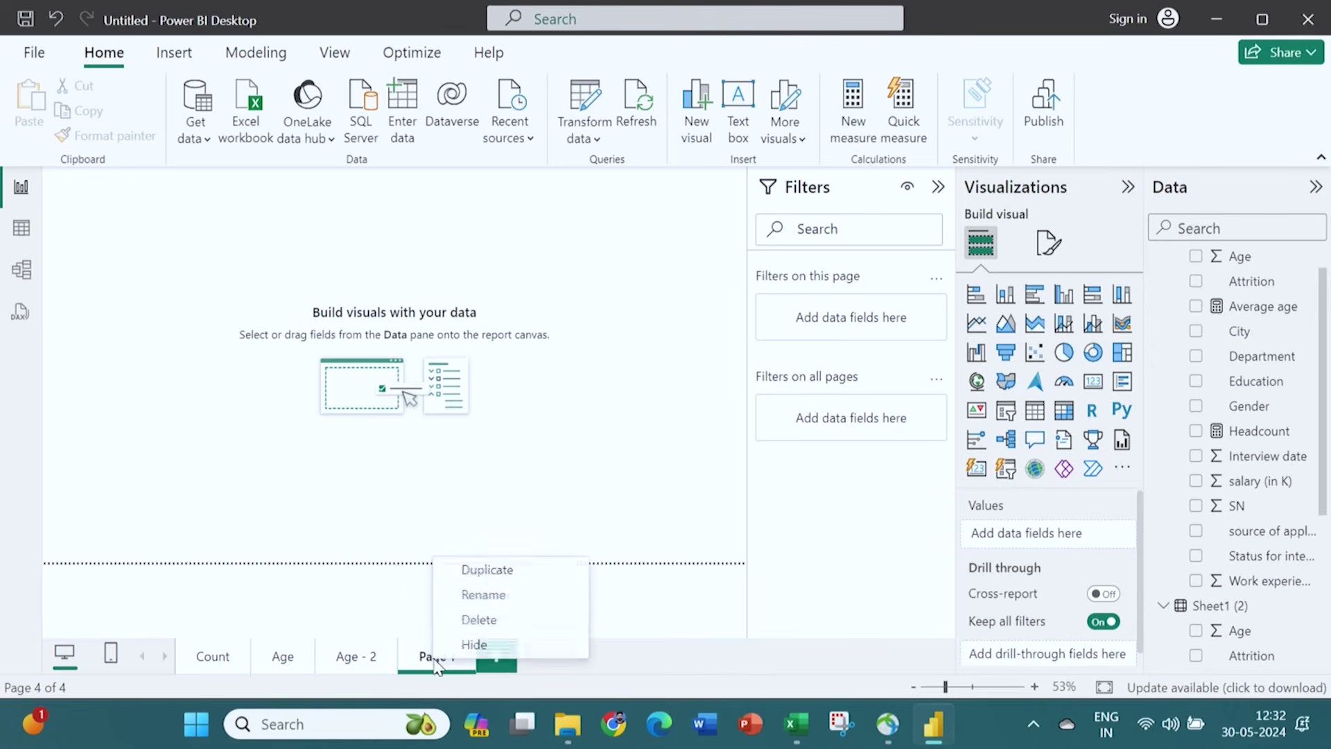
click(522, 596)
text(W)
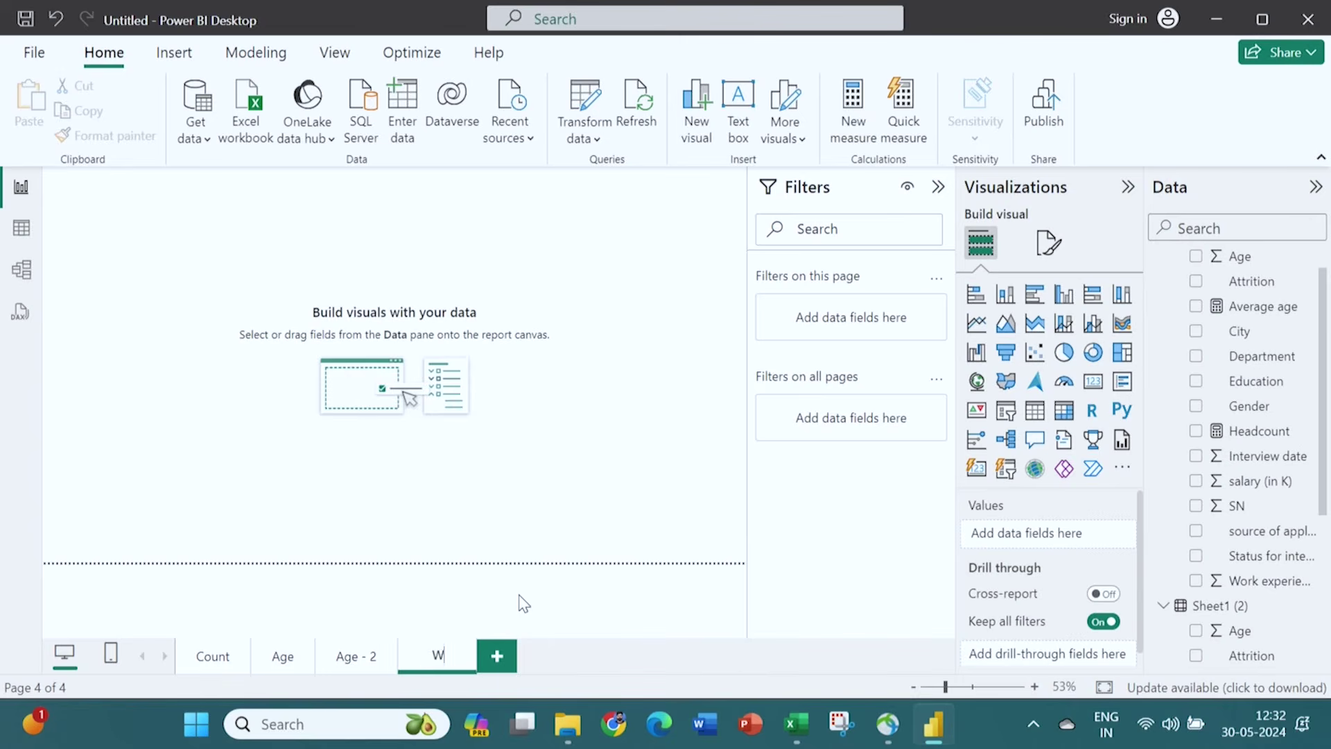
text(ork Exp)
key(Return)
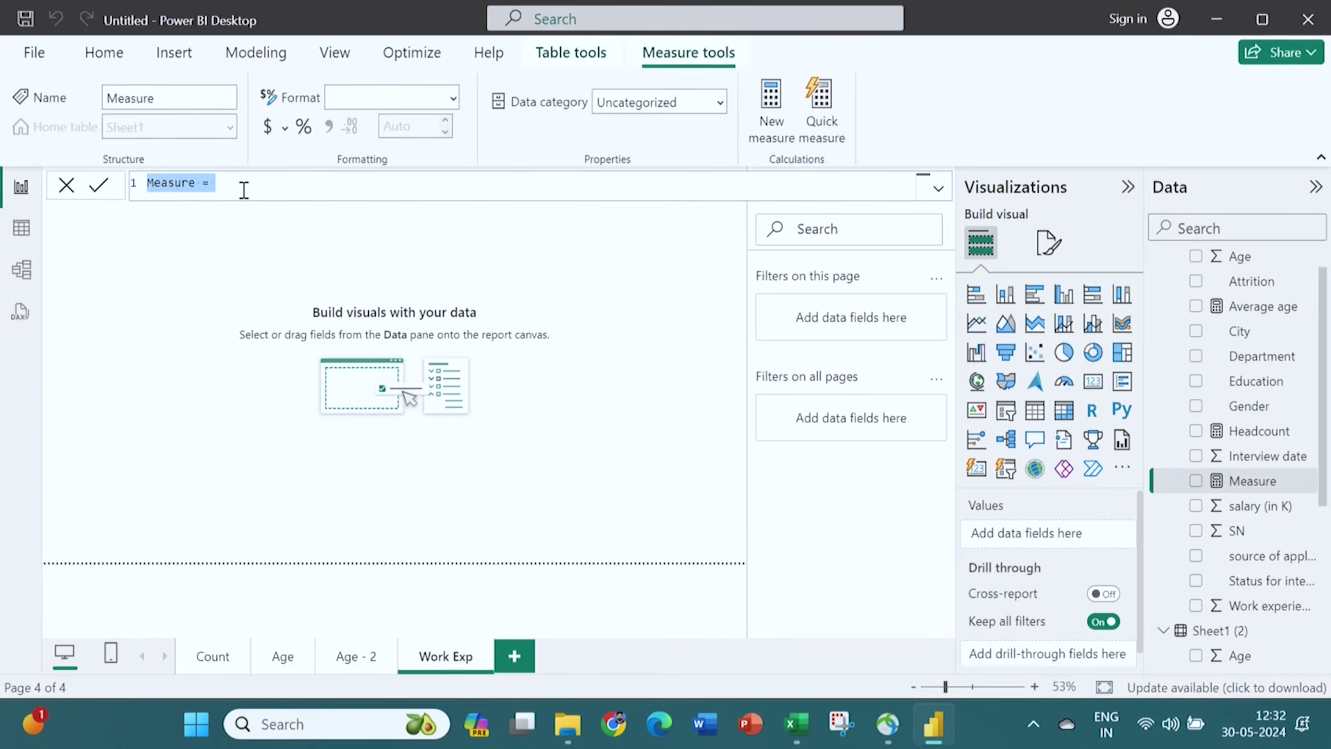
Define the new measure as Average work exp = CALCULATE(AVERAGE(Sheet1[Work experience])).
key(BackSpace)
text(A)
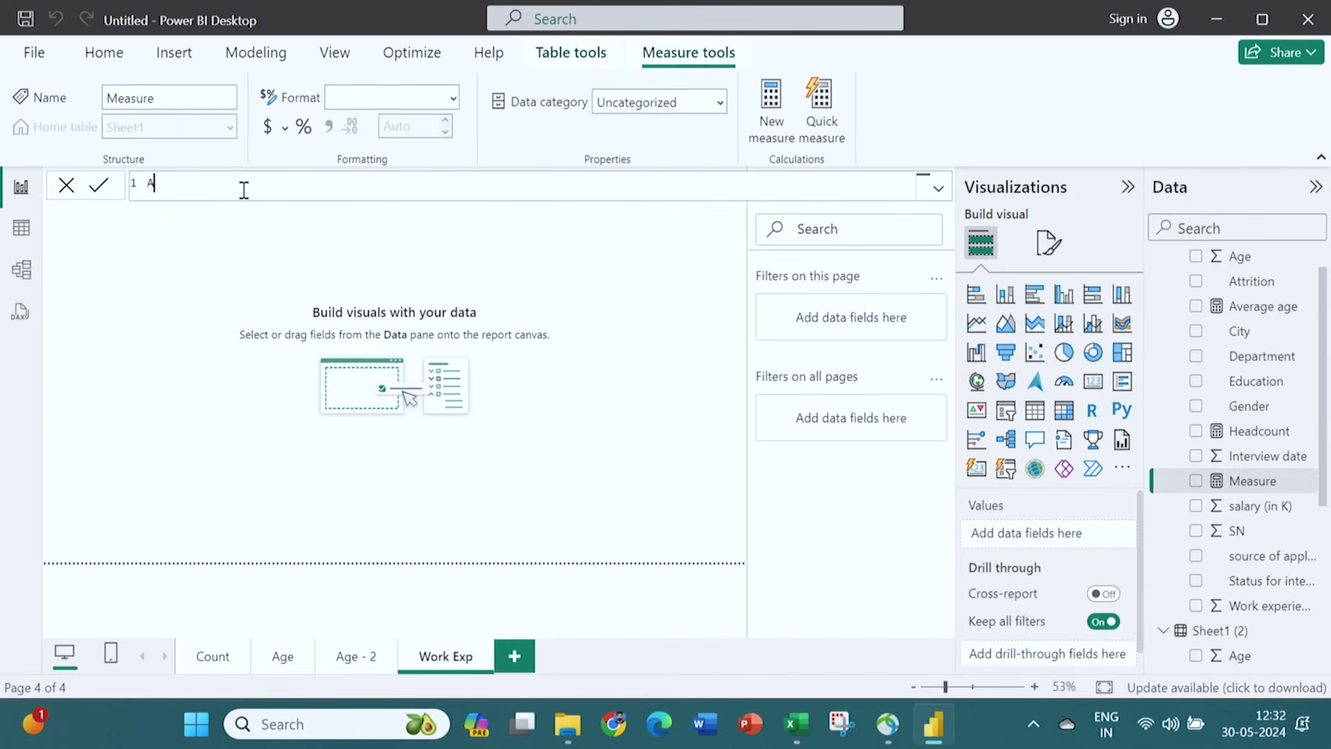
text(verage work exp = ca)
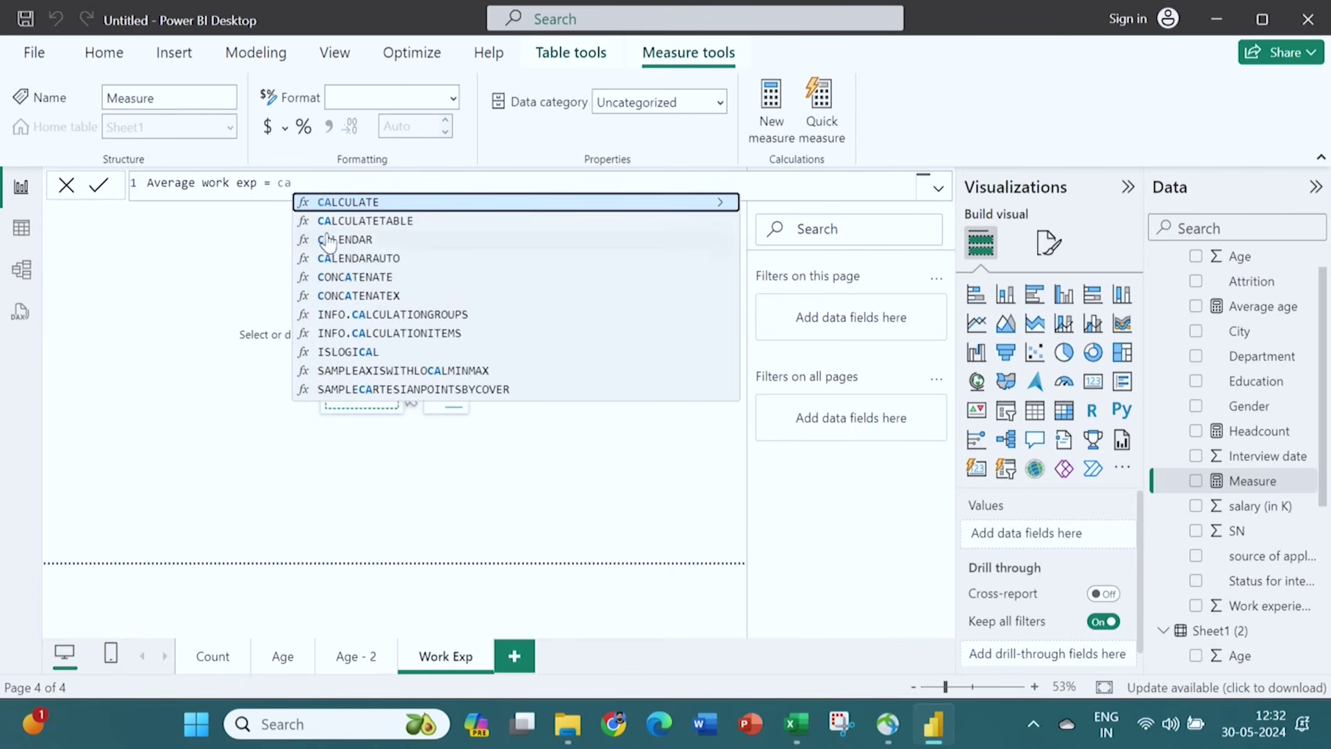
click(373, 206)
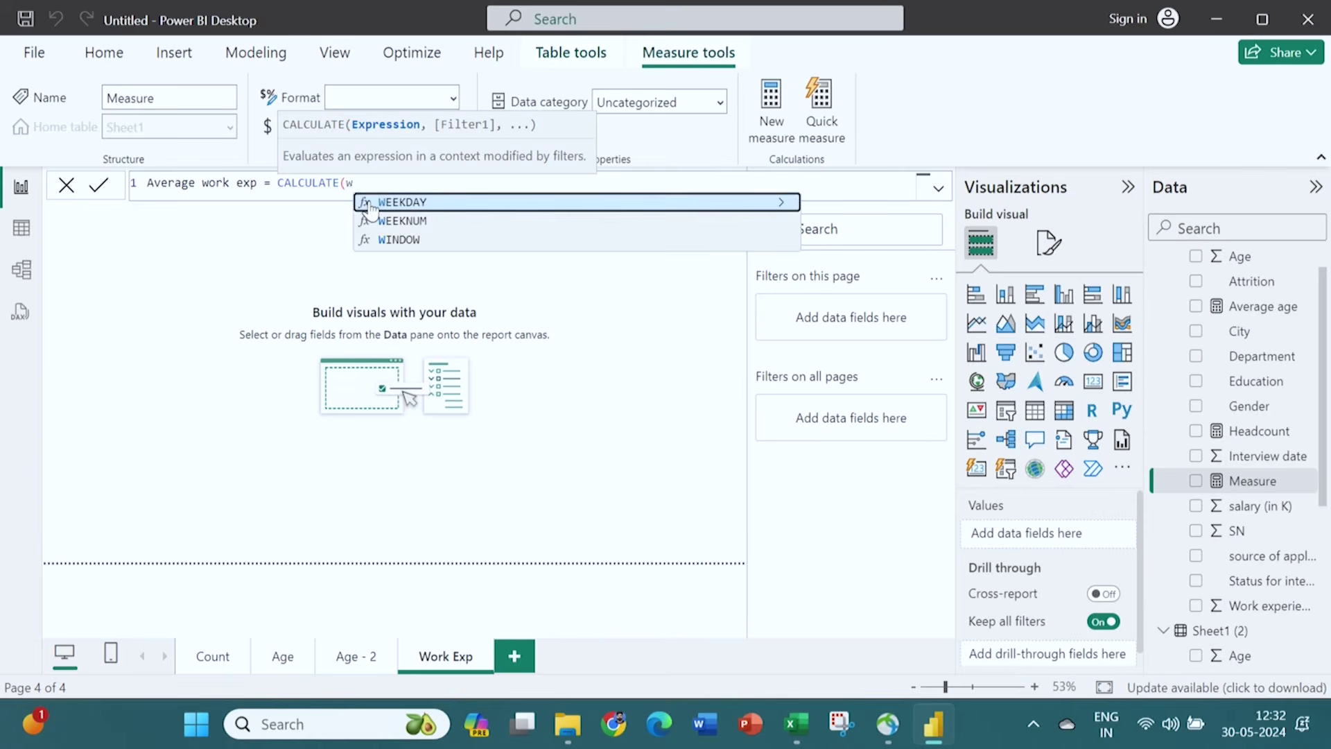
text(av)
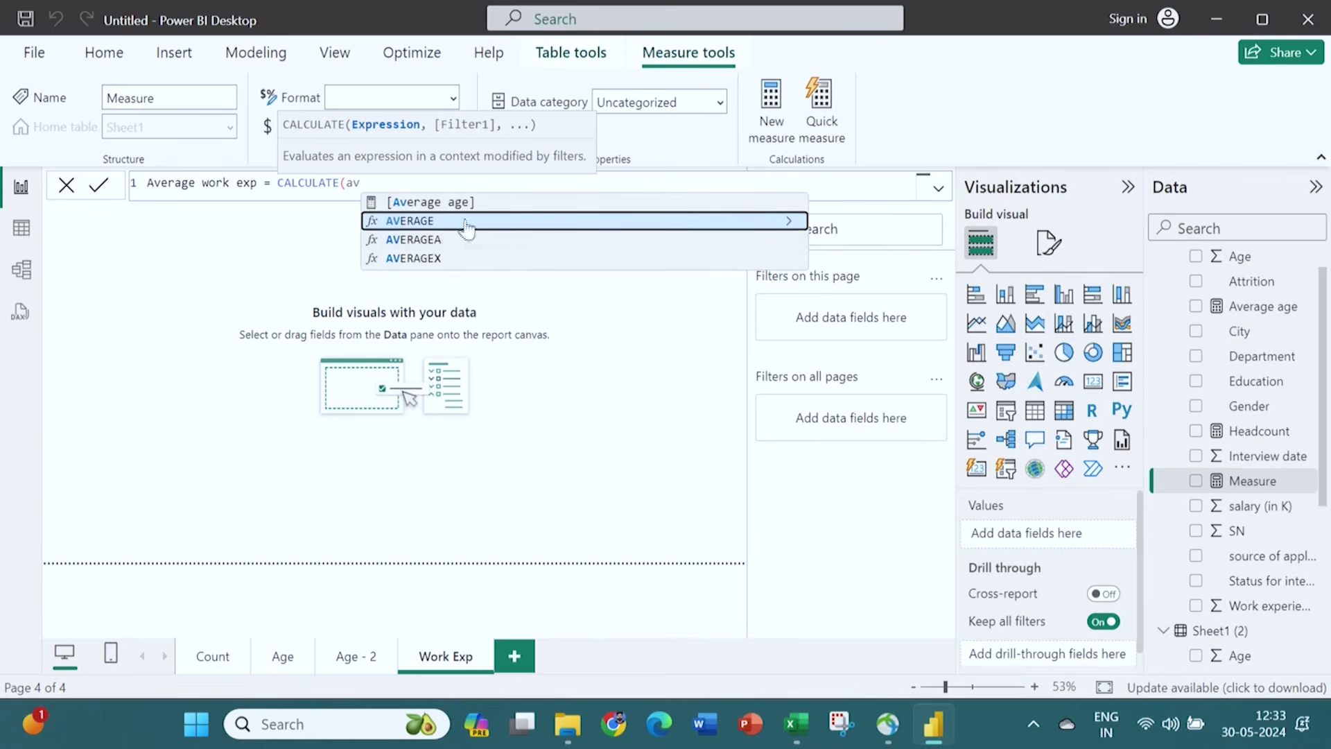
key(Tab)
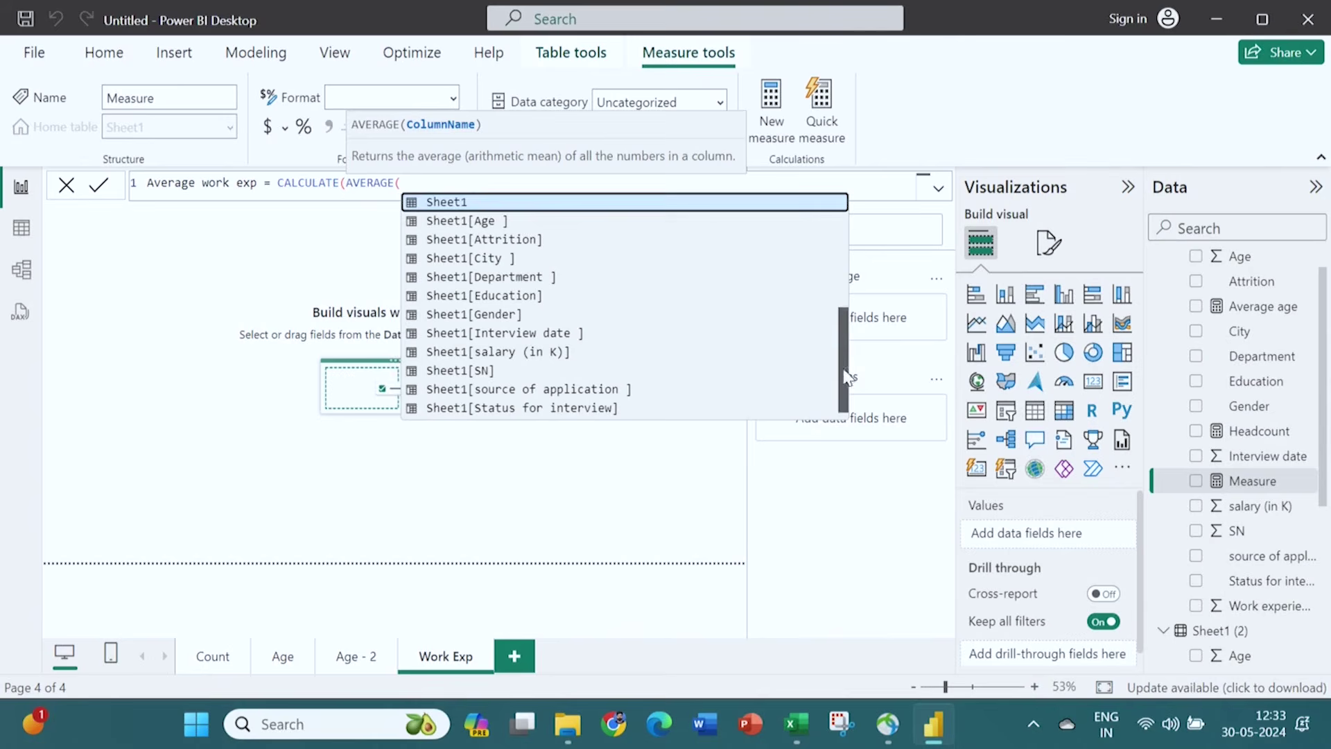
scroll(845, 375, down, 1)
click(518, 412)
text()))
key(Return)
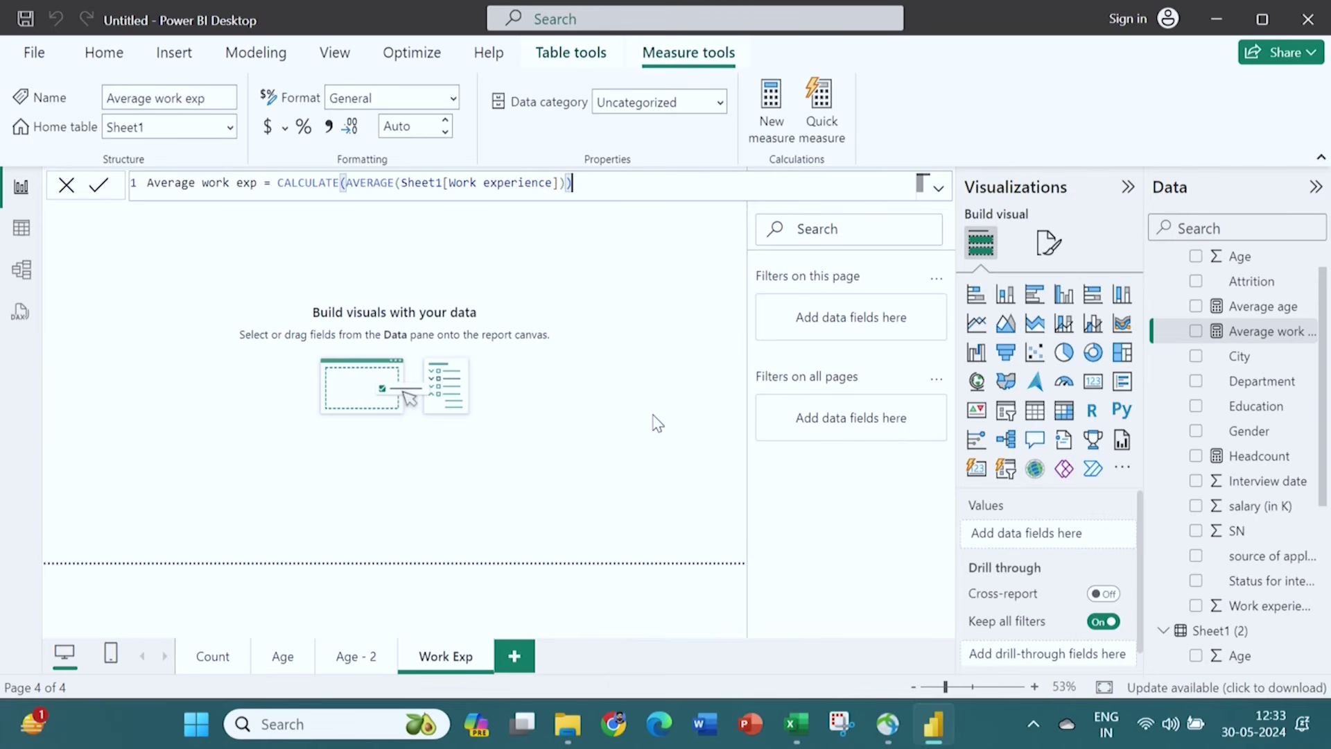
Add a card visual showing the Average work exp measure to the Work Exp page.
click(1094, 383)
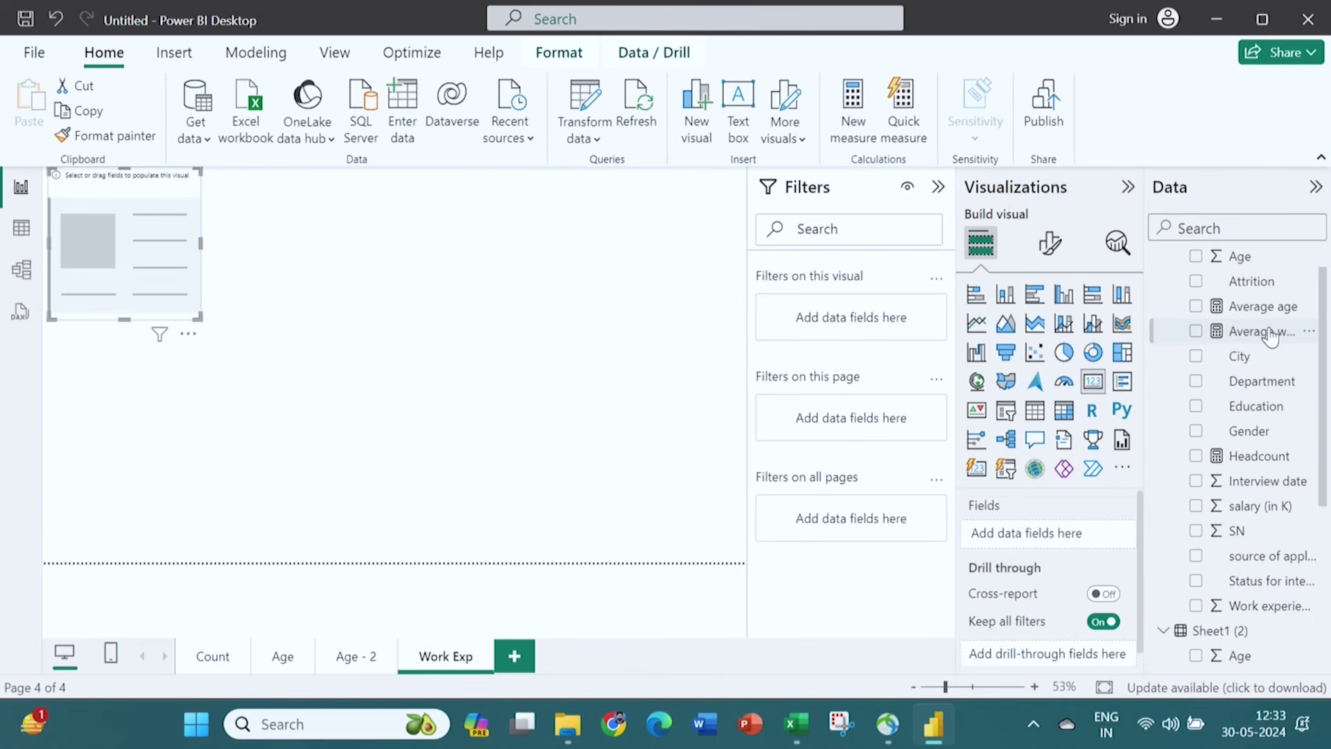
drag(1271, 336, 156, 240)
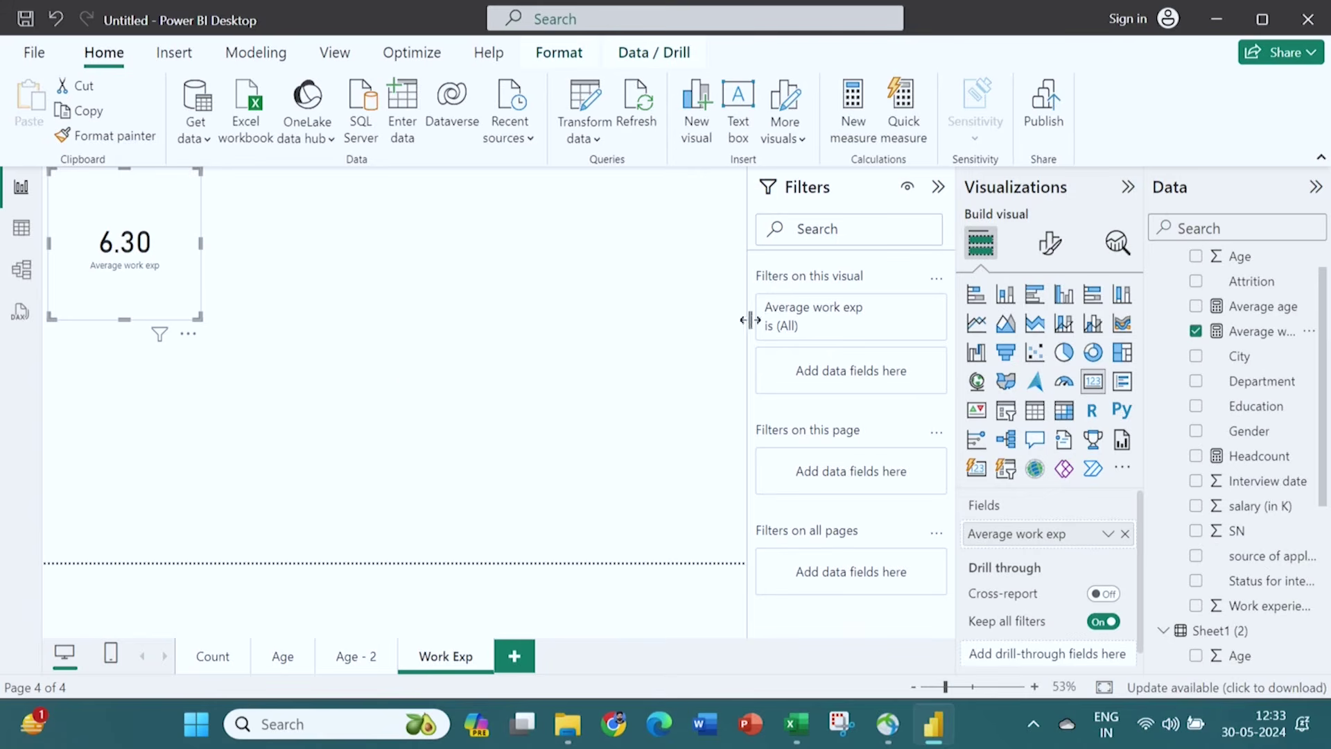
click(1006, 295)
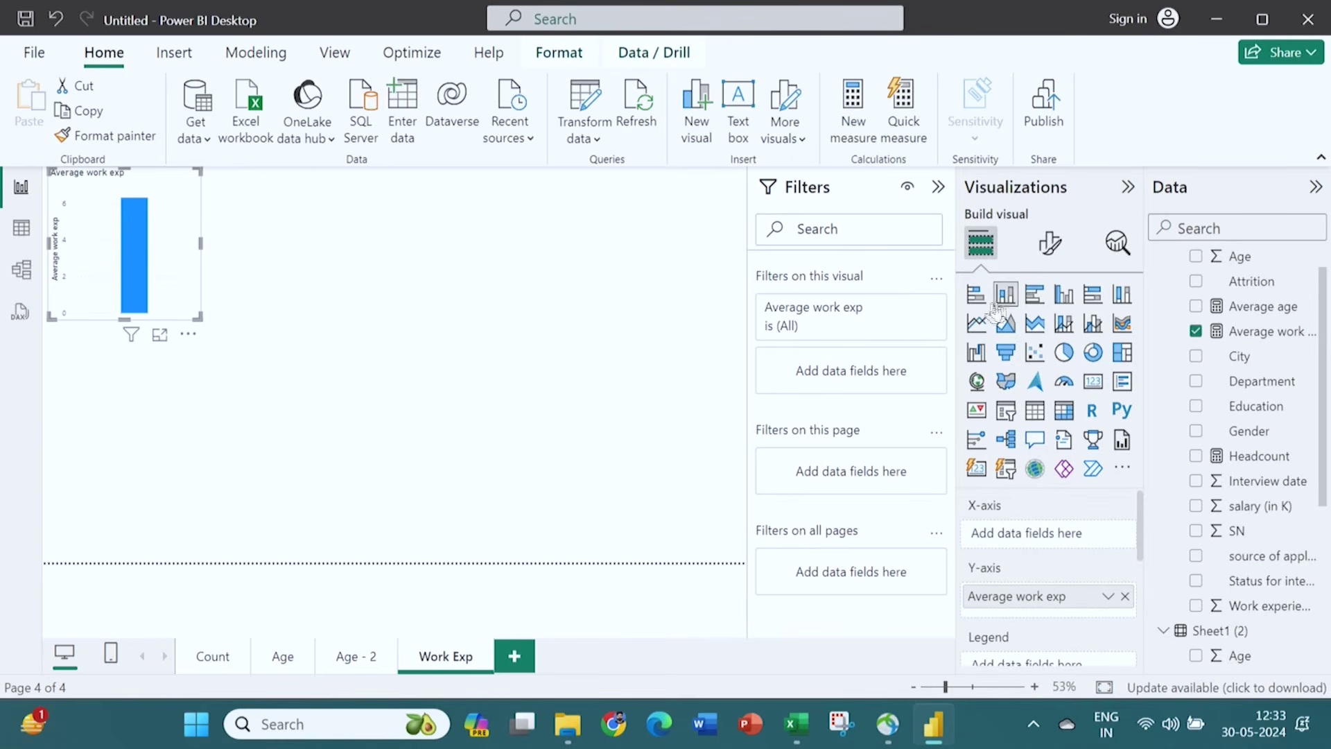
click(1094, 382)
click(264, 229)
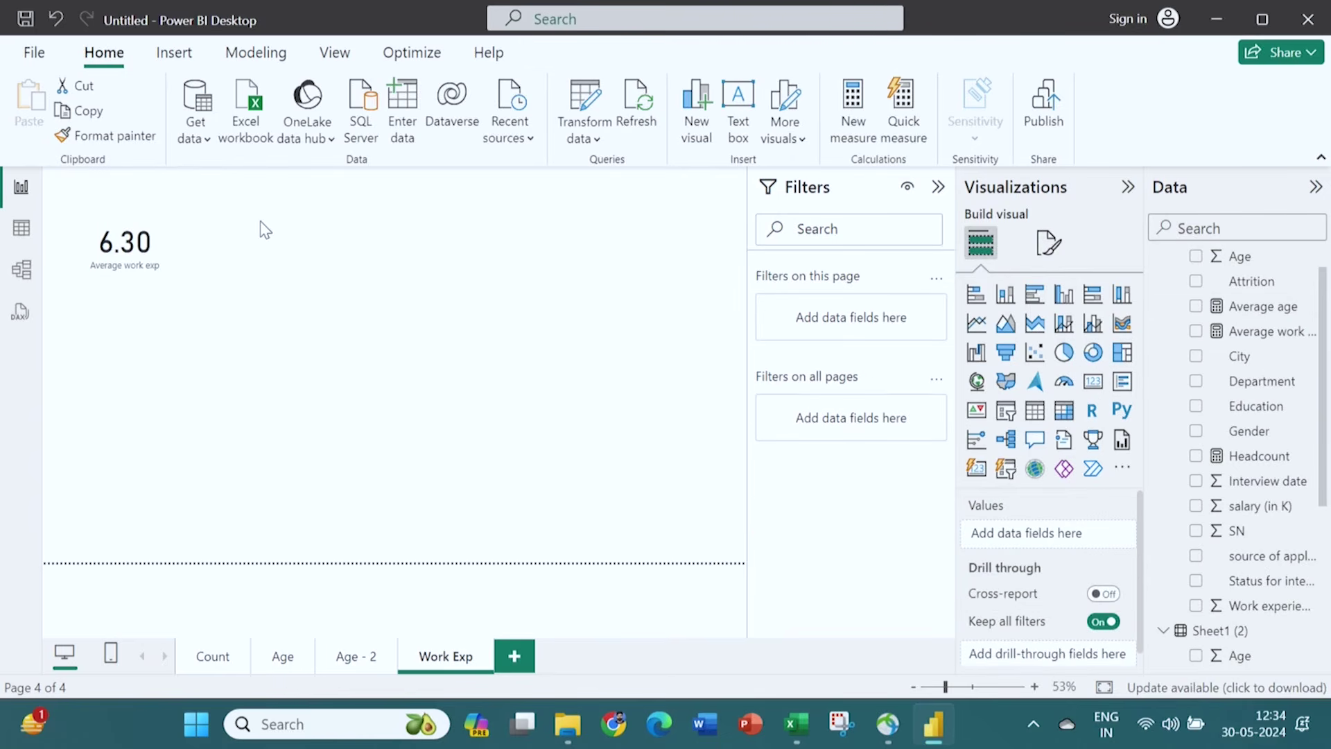
Build a stacked column chart of Average work exp by Gender and place it beside the card.
click(1007, 295)
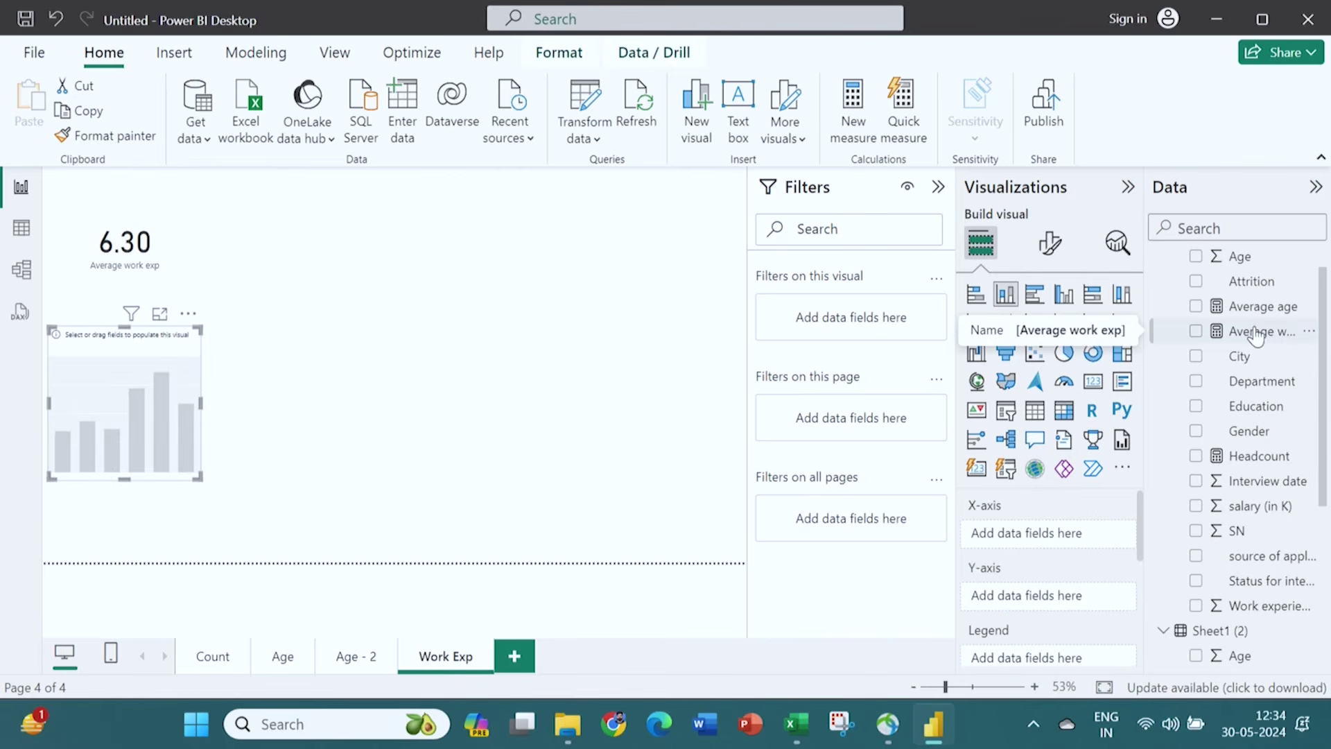
drag(1261, 338, 1068, 601)
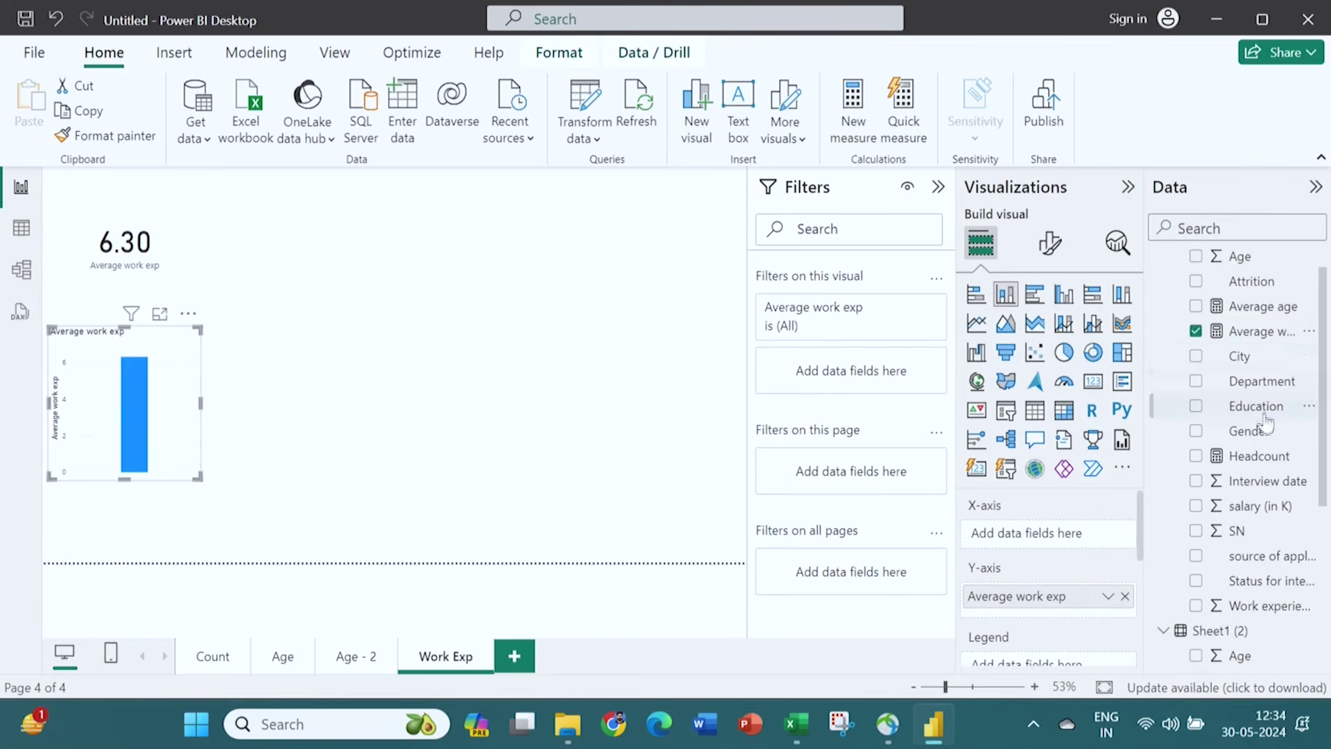
drag(1259, 433, 1061, 541)
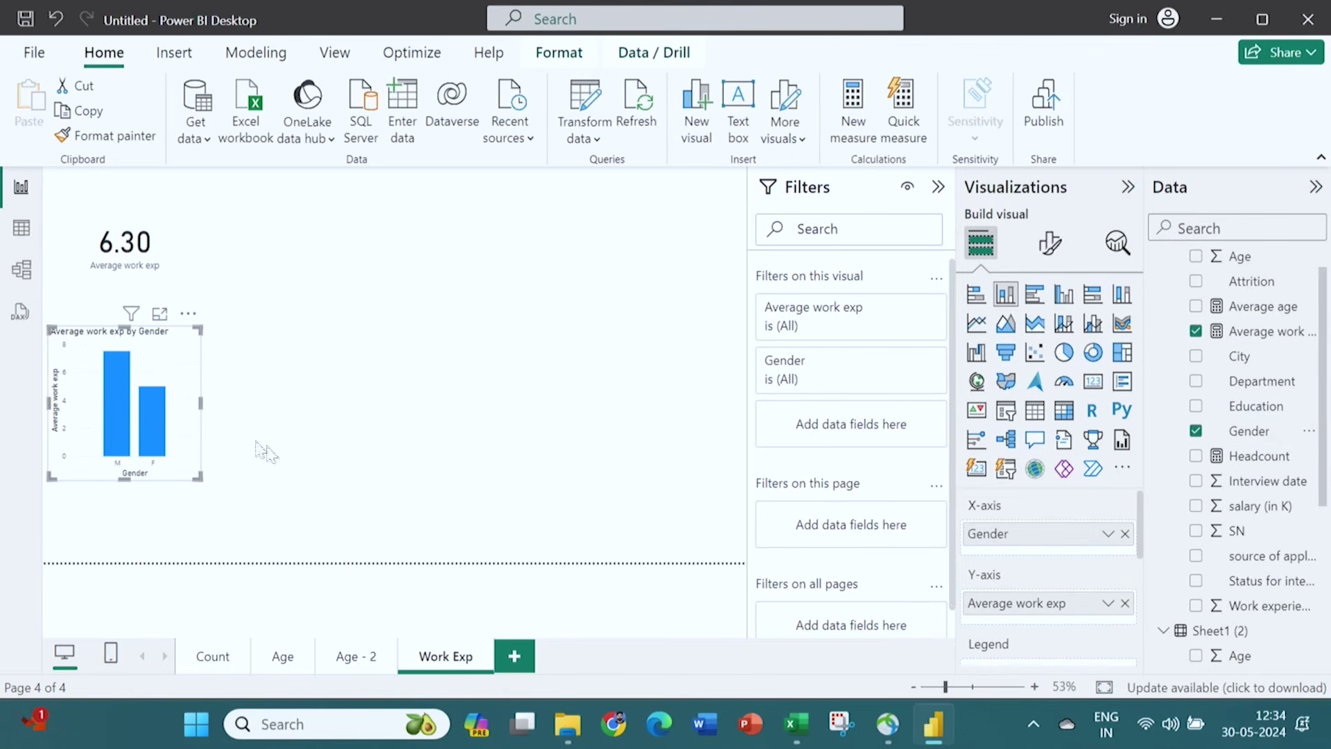
drag(174, 350, 334, 197)
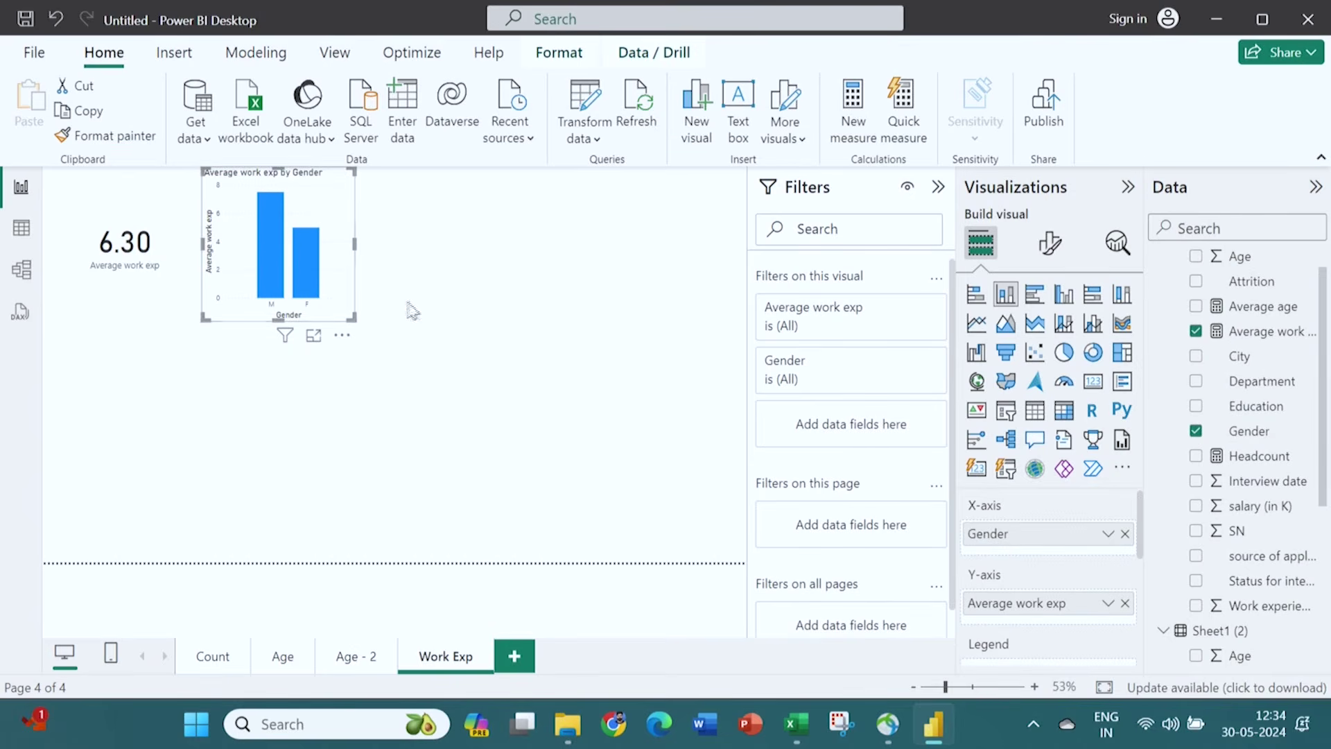
mouse_move(269, 233)
click(386, 277)
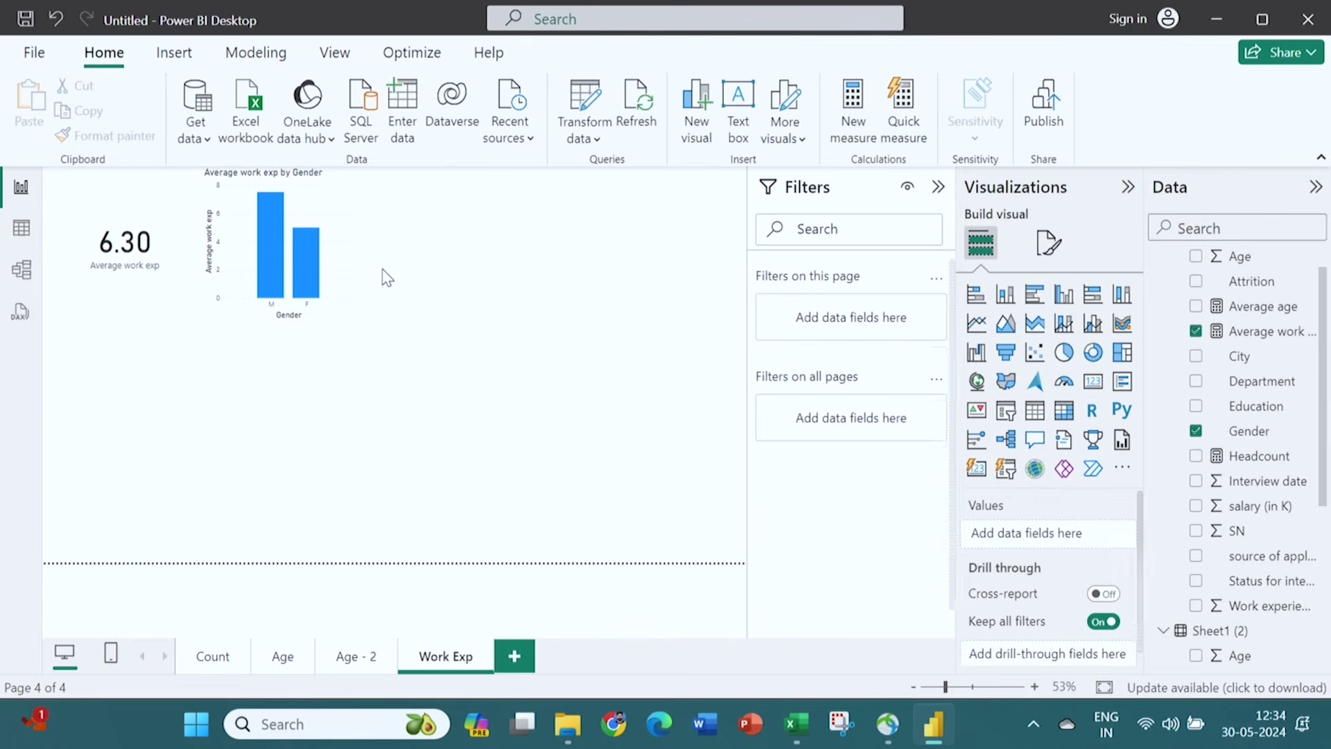
Build a stacked column chart of Average work exp by City and place it beside the Gender chart.
click(1005, 297)
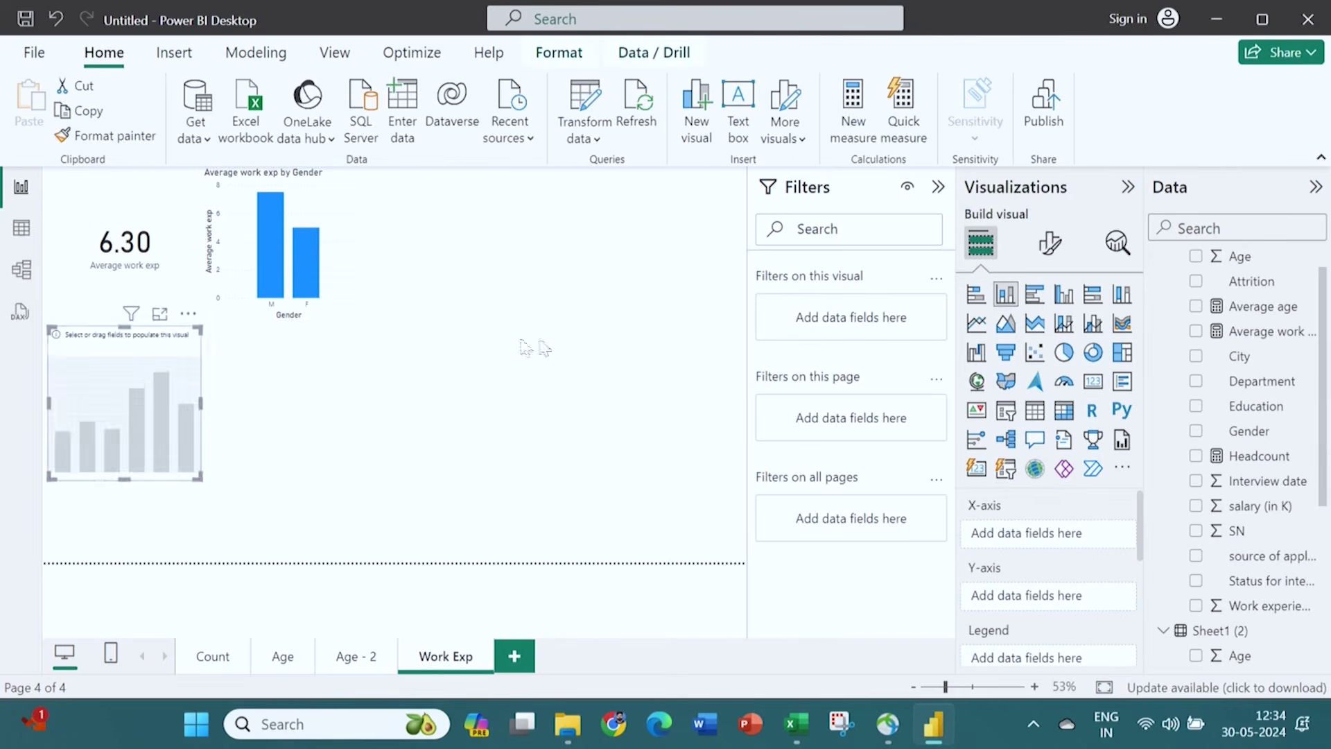
drag(144, 372, 483, 215)
drag(1277, 334, 1090, 604)
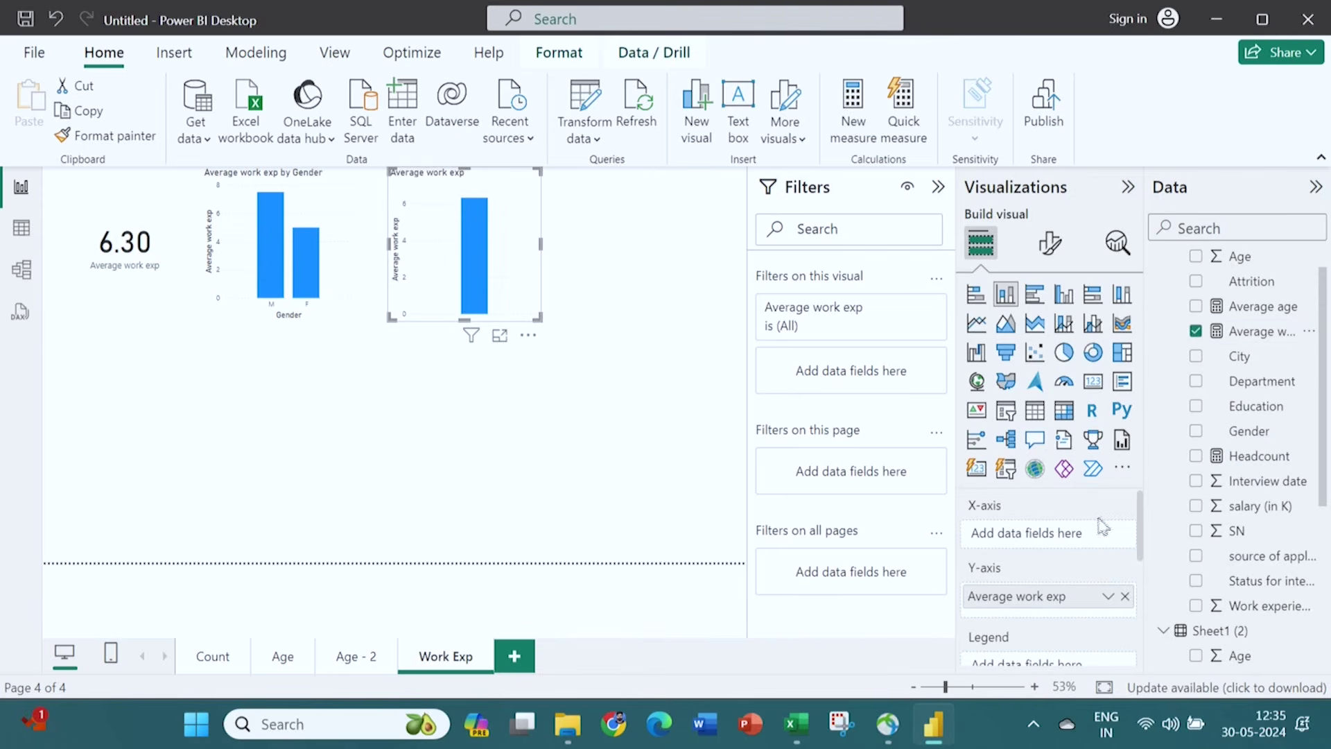
click(1109, 599)
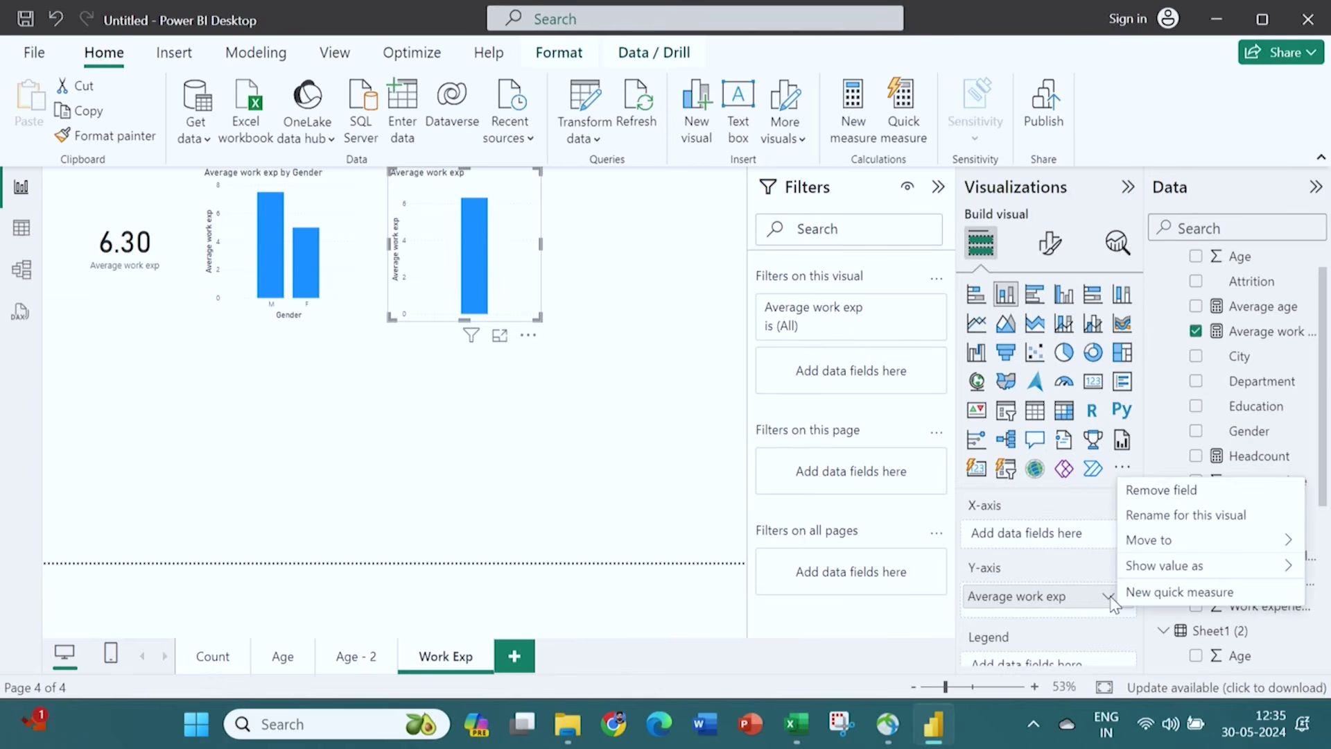
click(1094, 569)
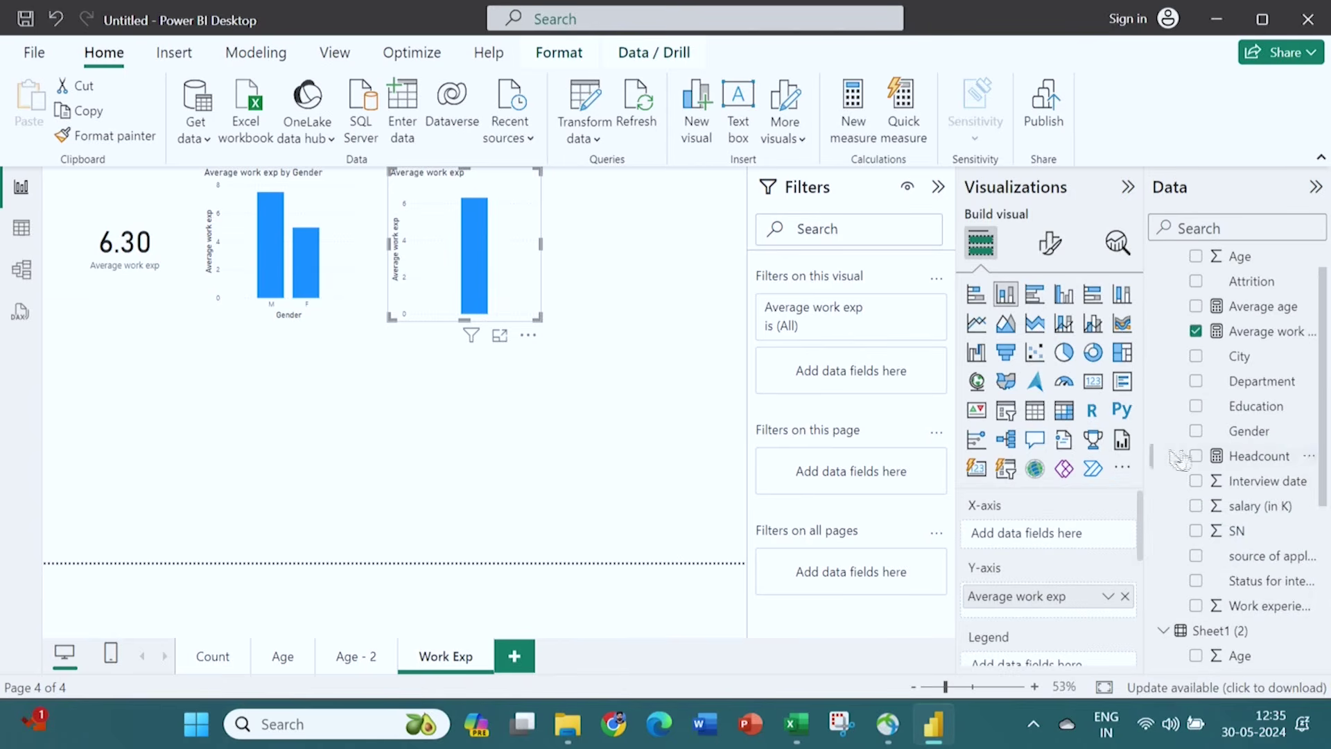
drag(1253, 356, 1068, 540)
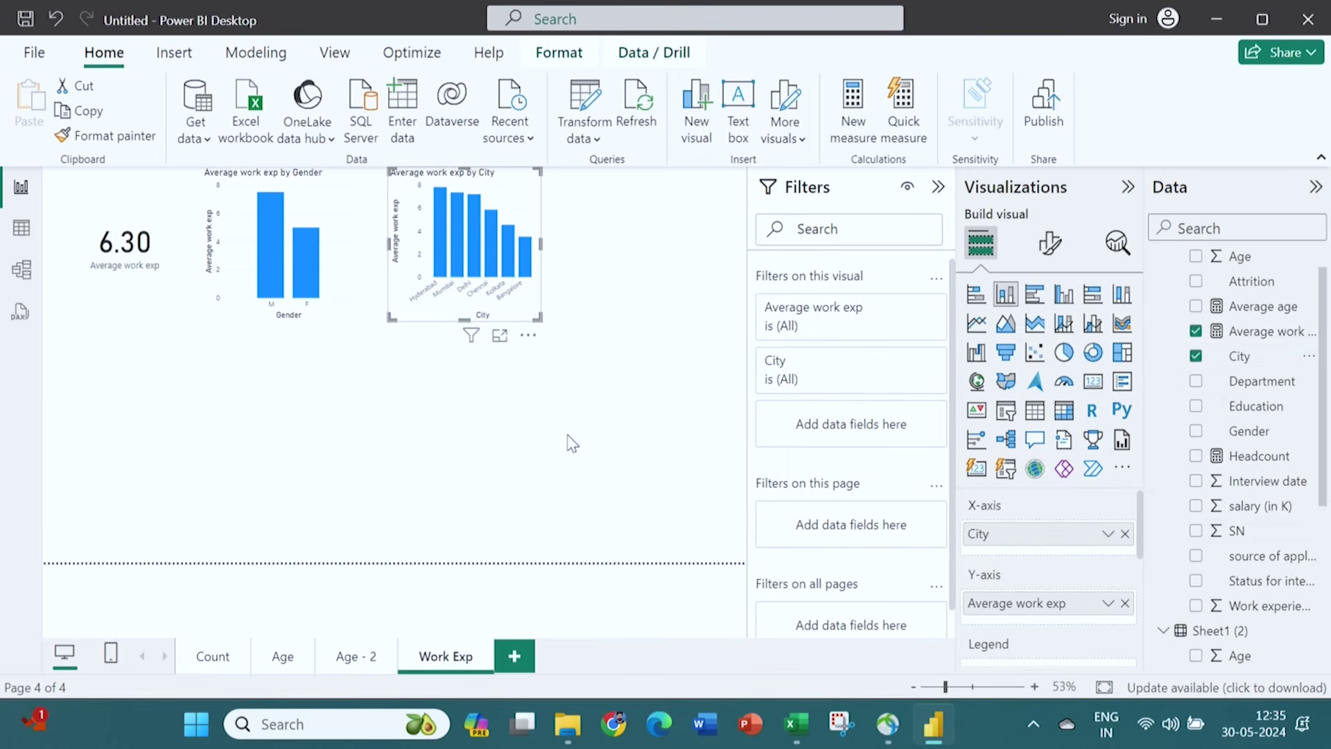
click(622, 315)
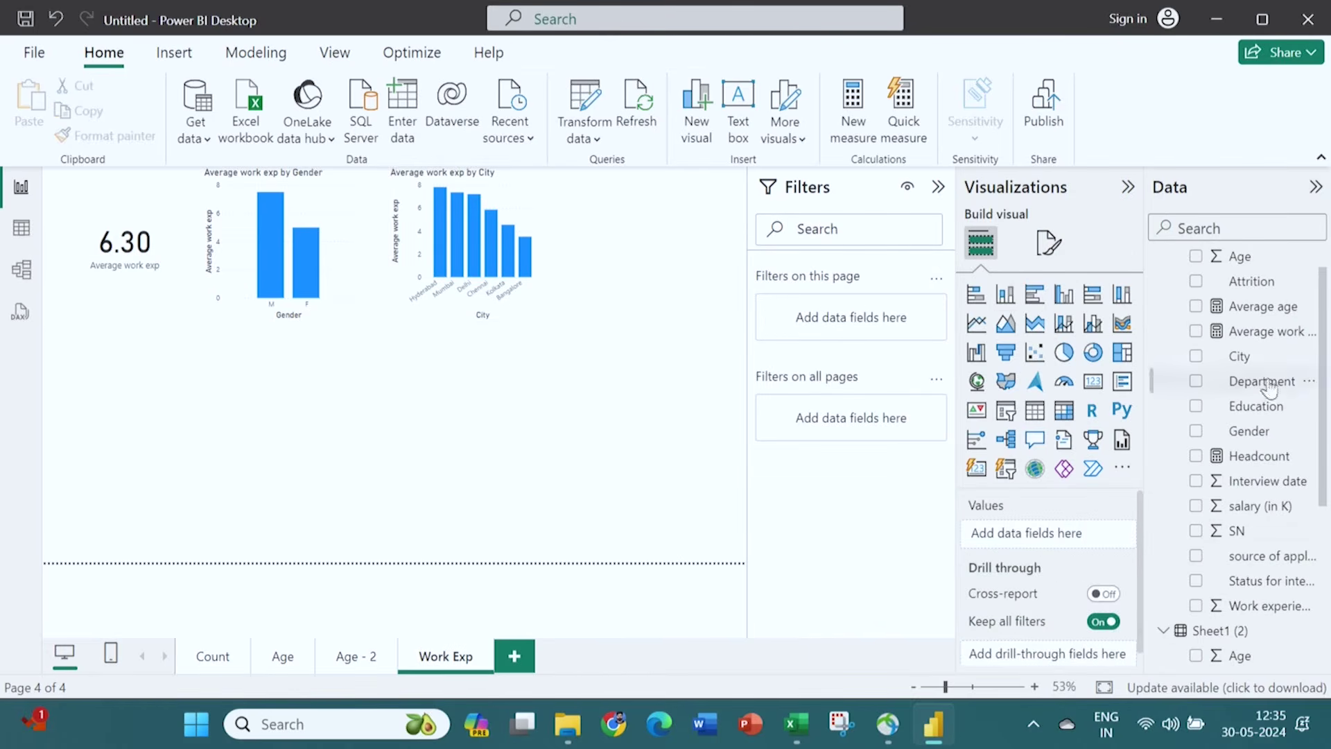
Build a stacked column chart of Average work exp by Department and move it lower beneath the card.
click(1004, 298)
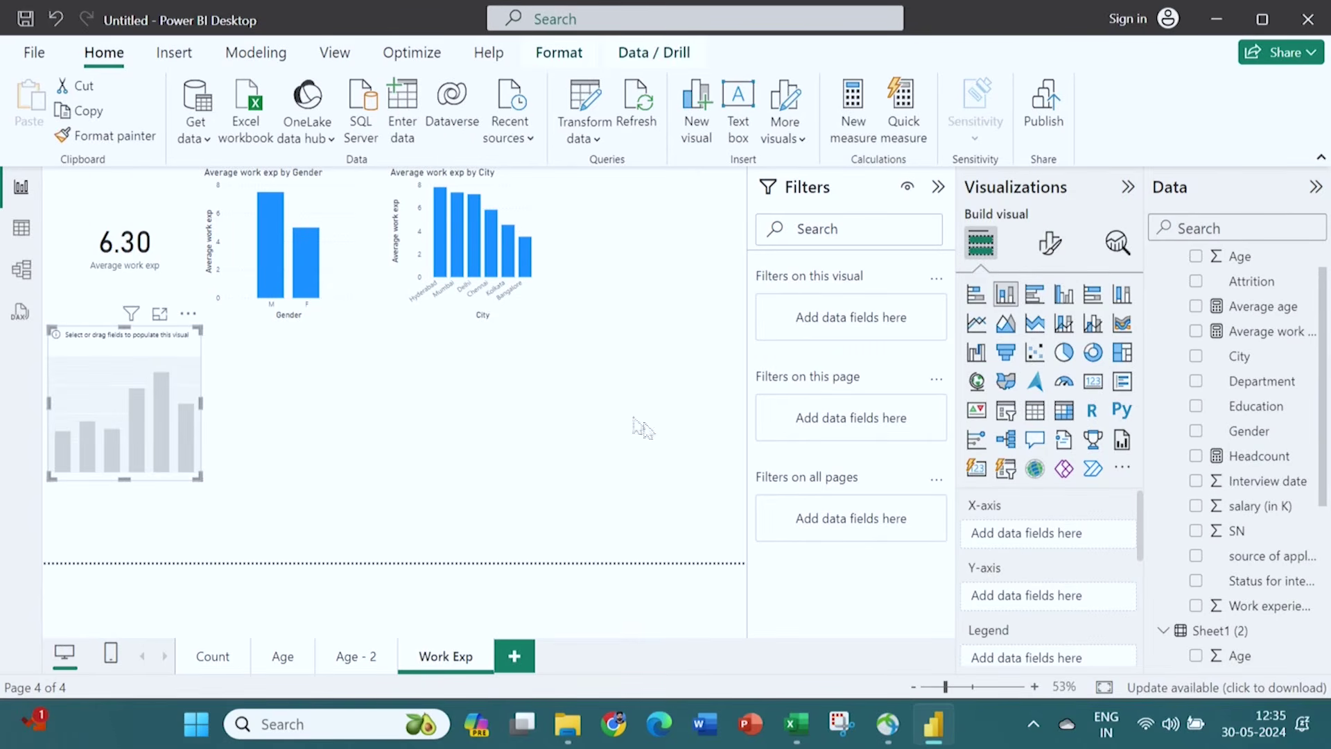
drag(1267, 333, 1083, 605)
drag(1269, 381, 1075, 541)
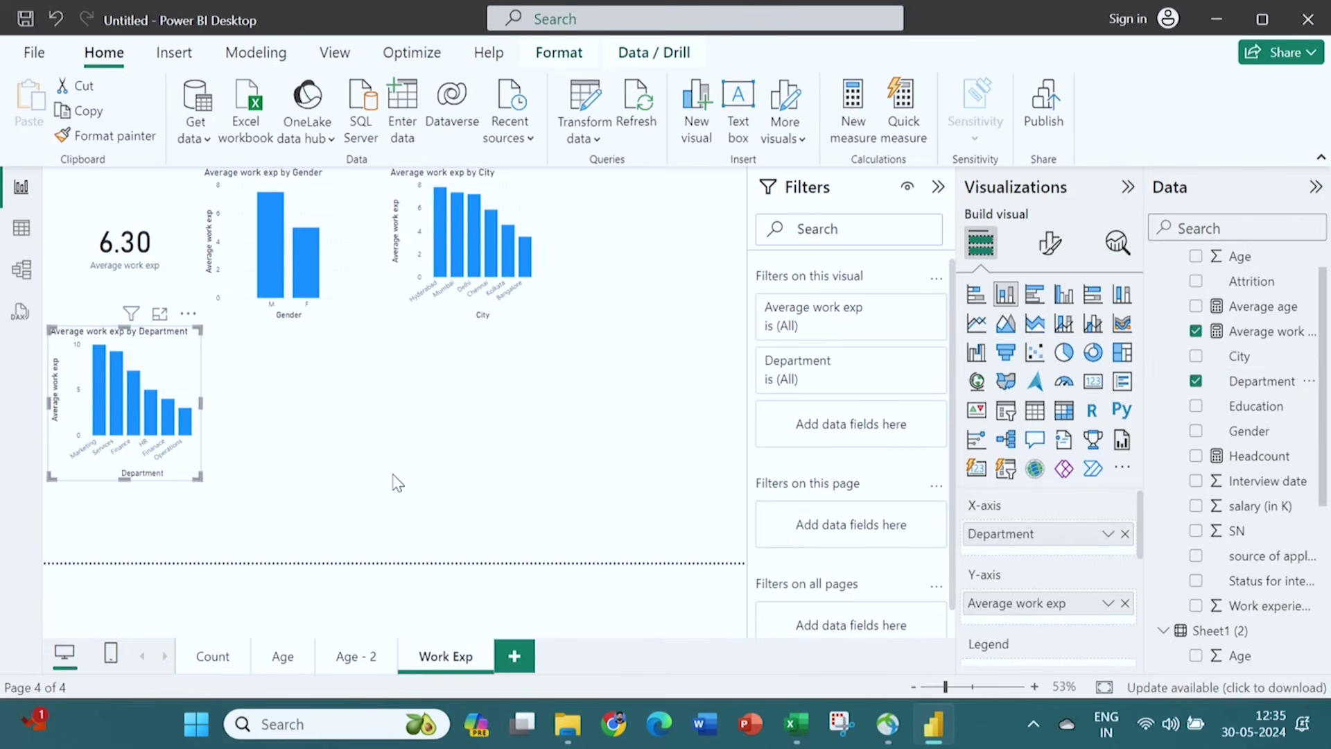
drag(182, 362, 178, 416)
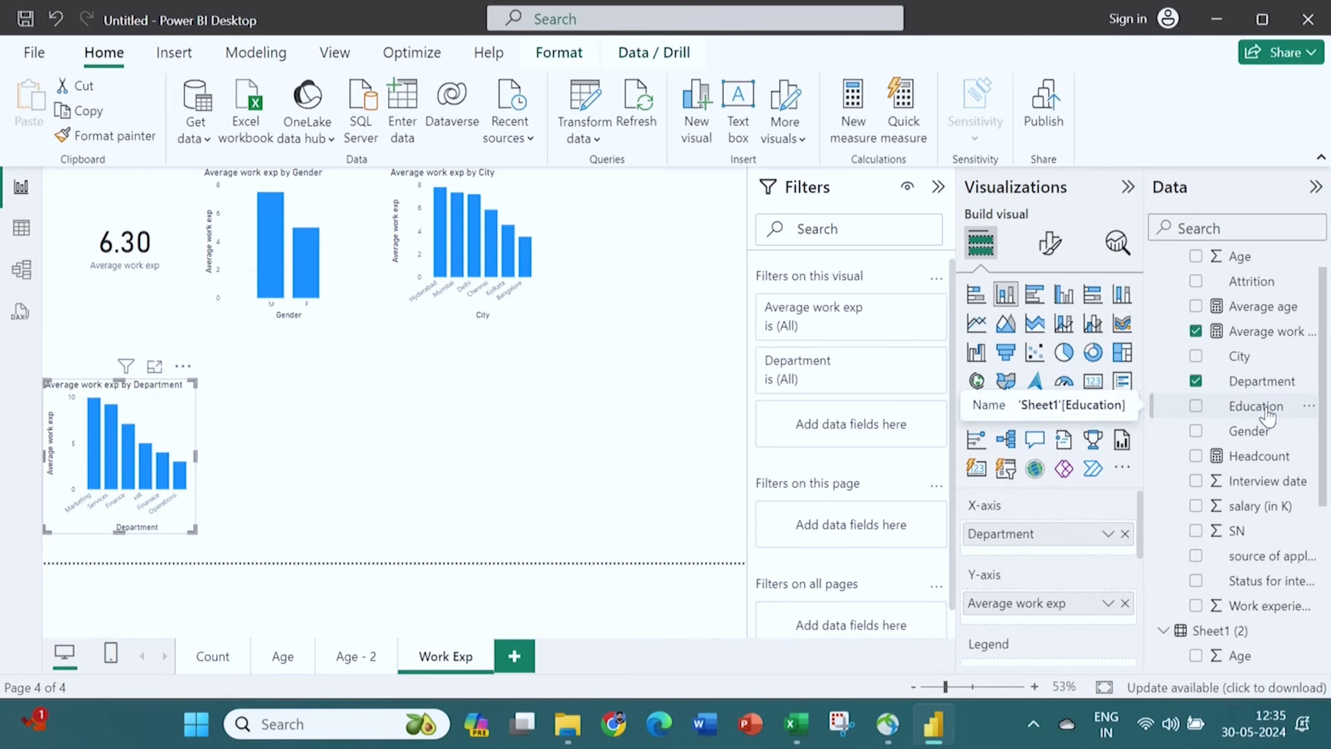
click(427, 441)
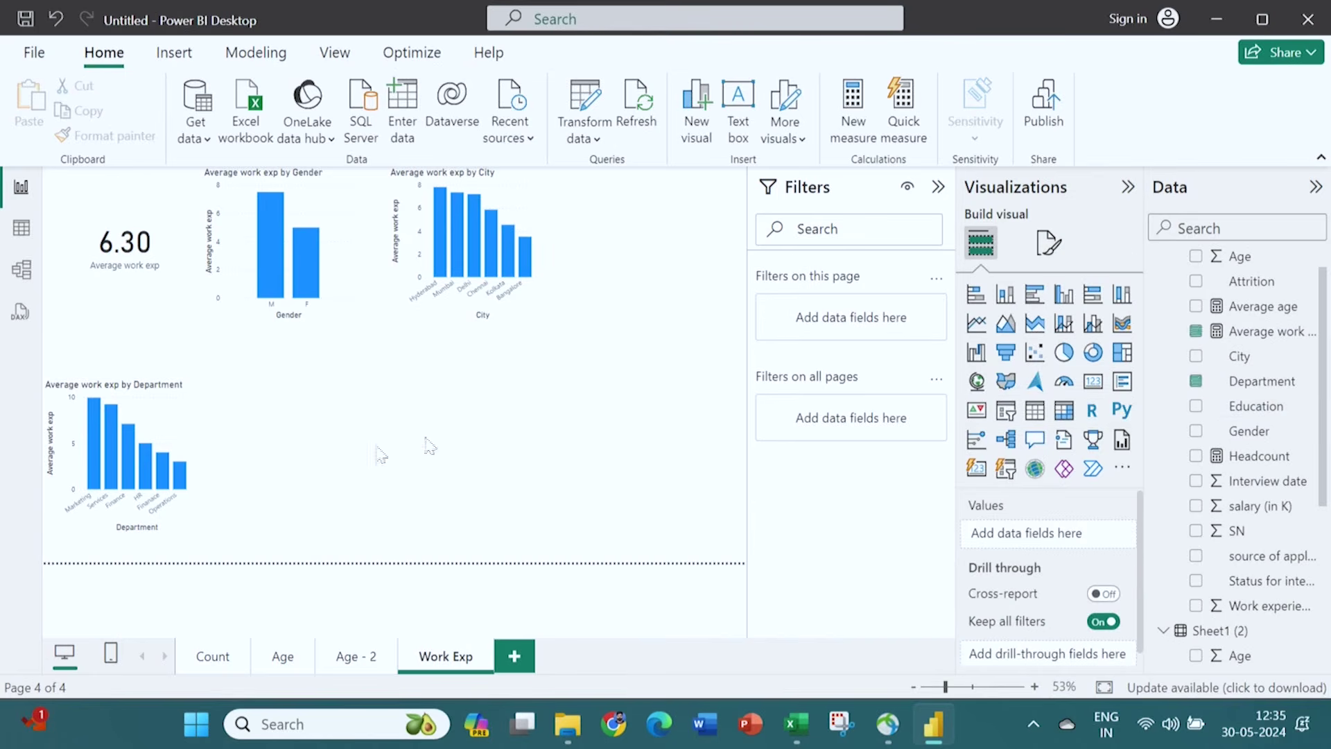
Build a stacked column chart of Average work exp by Education, spaced apart from the Department chart in the same row.
click(1005, 296)
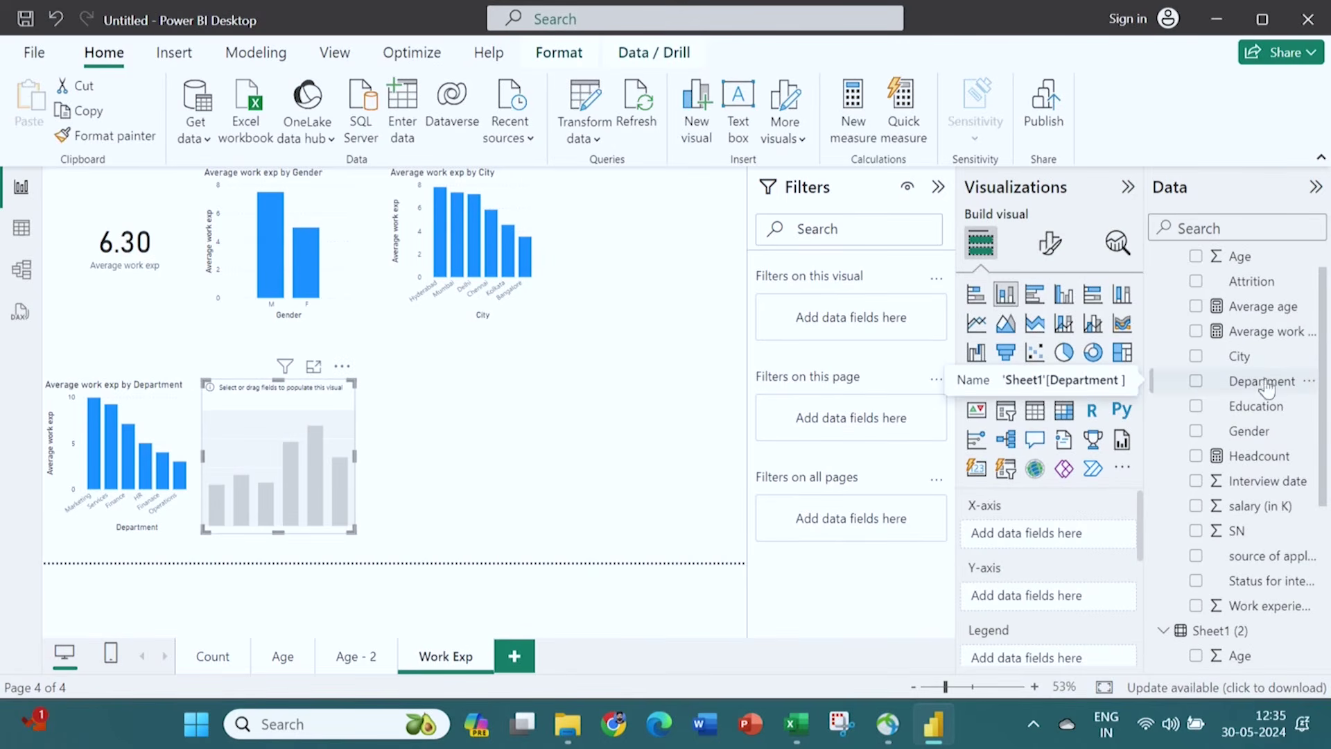
drag(1258, 415, 1071, 541)
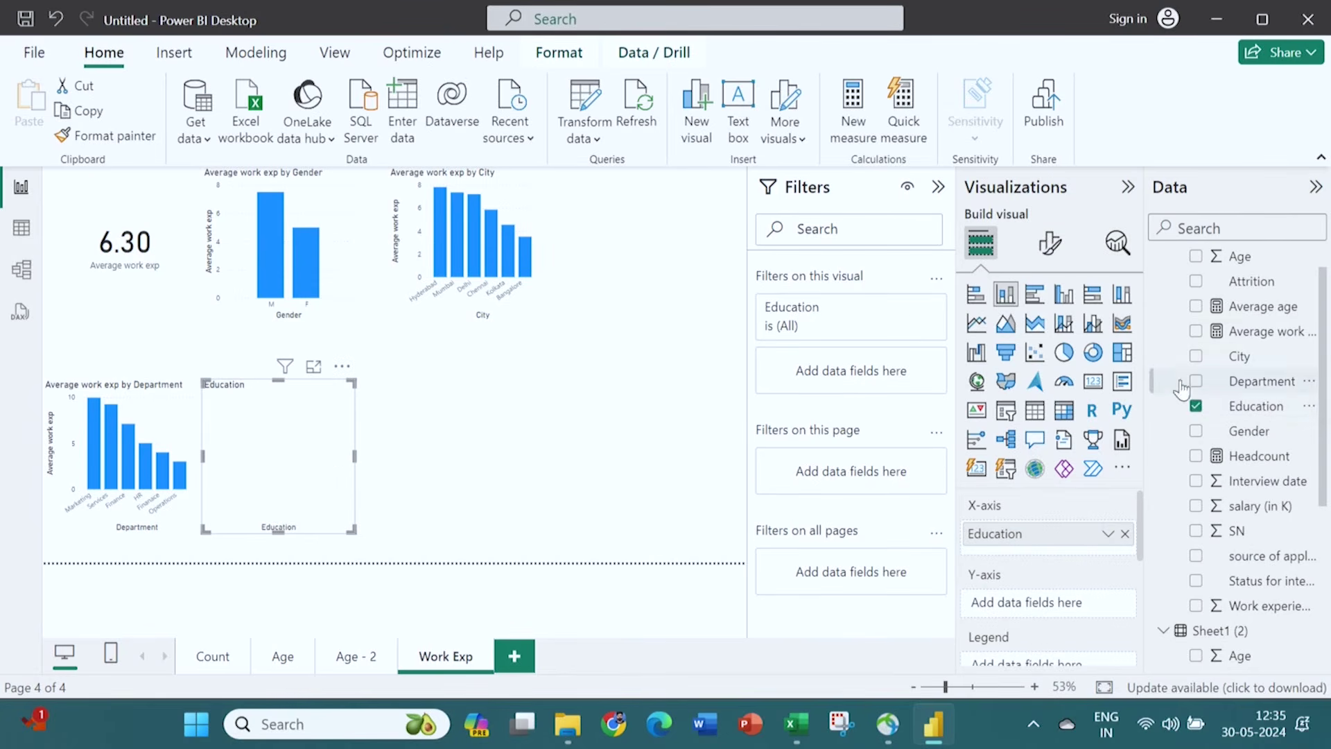
drag(1262, 331, 1092, 611)
drag(318, 410, 398, 413)
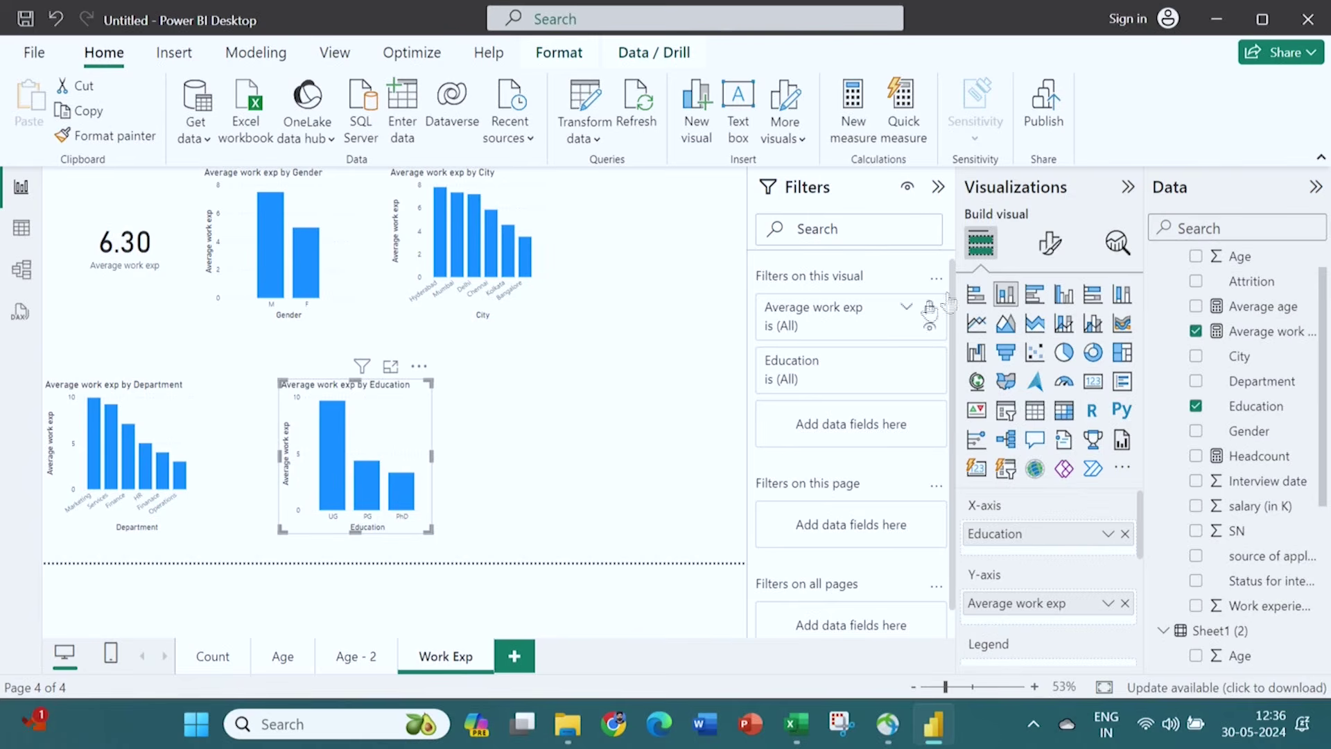
Turn on data labels for the Education and Department column charts on the Work Exp page.
click(1051, 244)
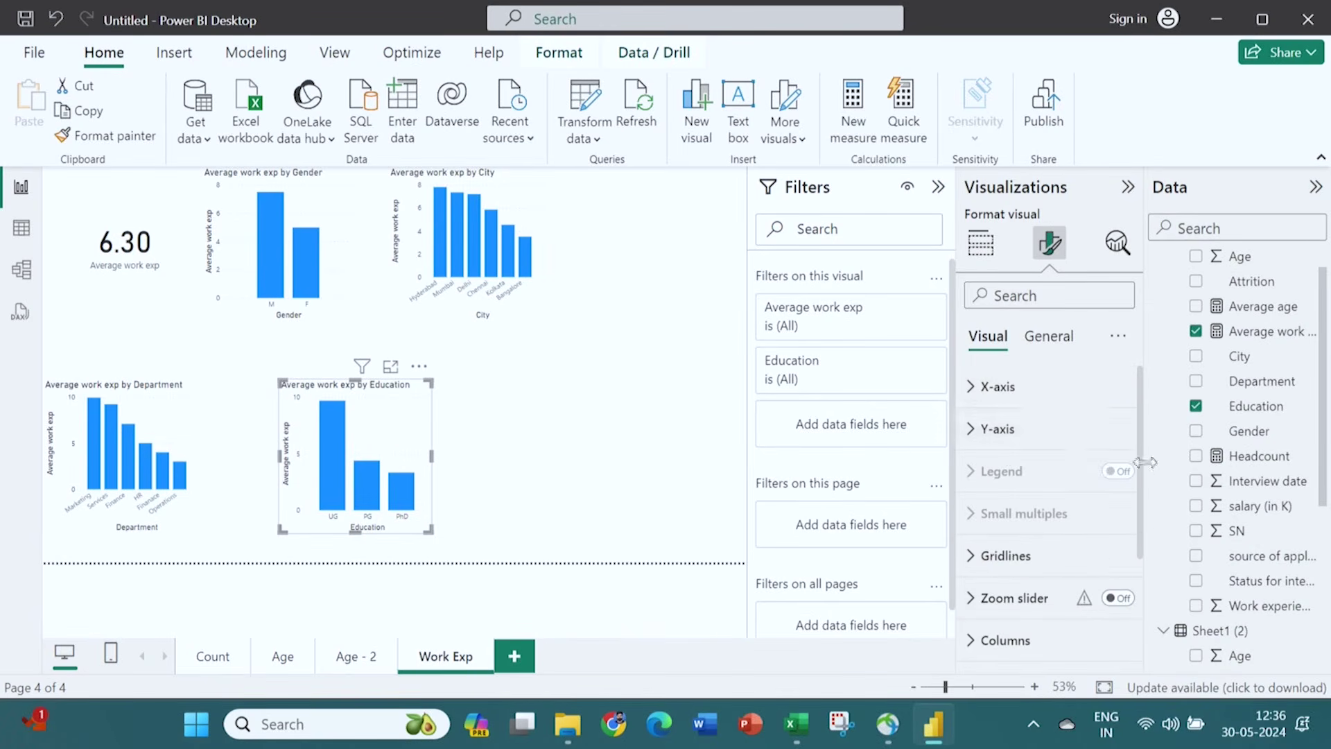
drag(1140, 479, 1143, 583)
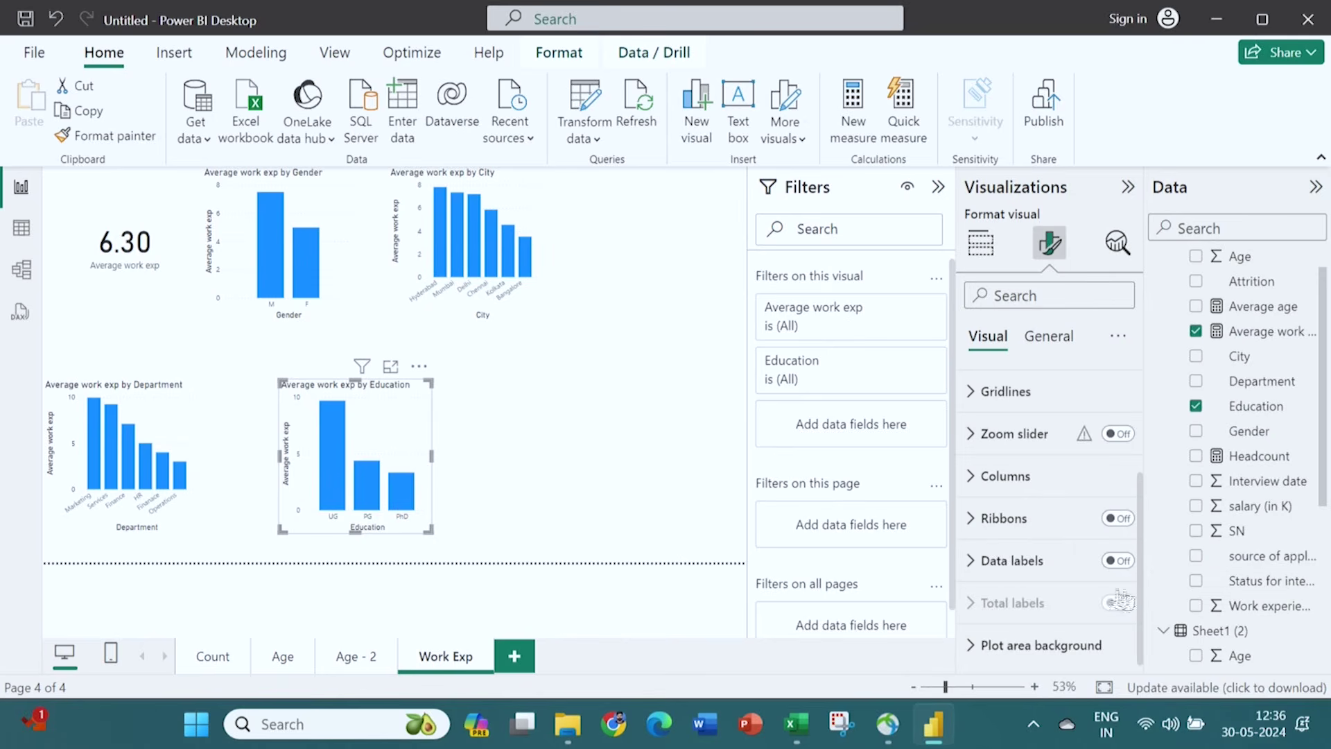
click(1051, 565)
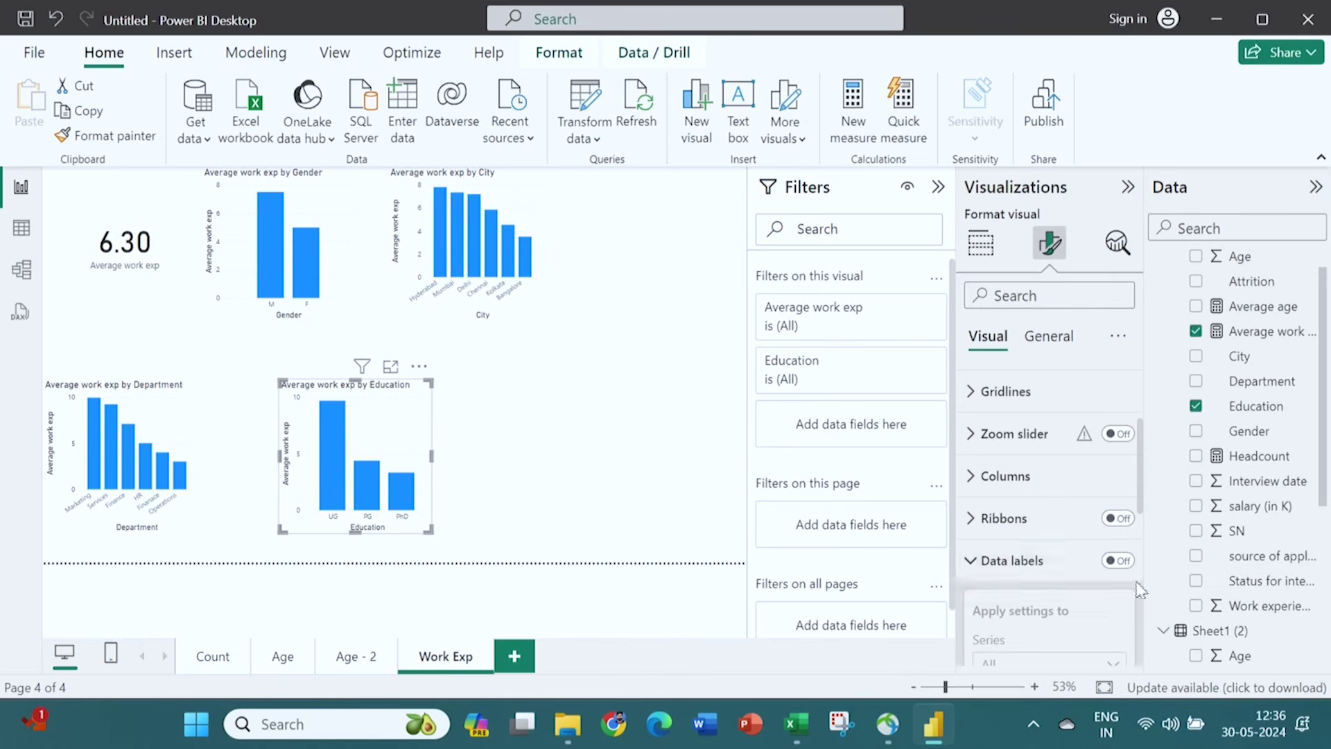
click(1110, 562)
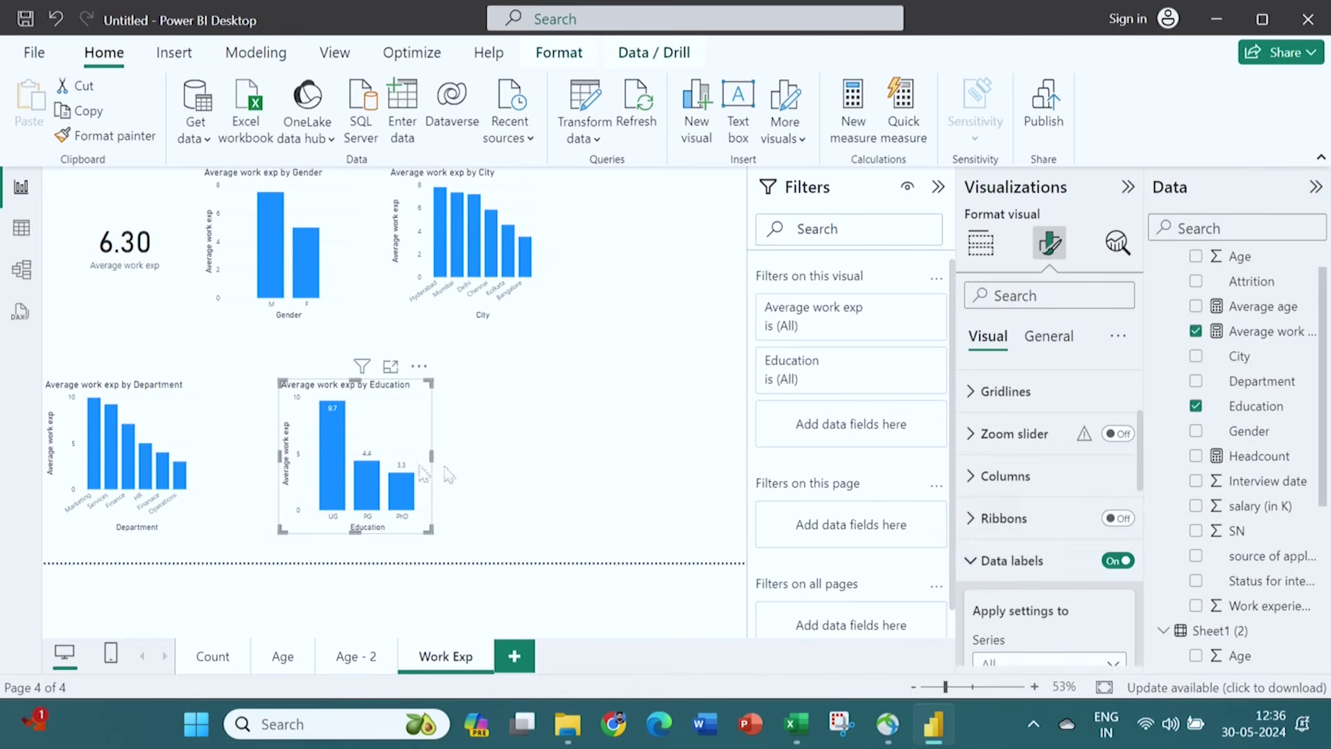
click(139, 451)
click(1130, 563)
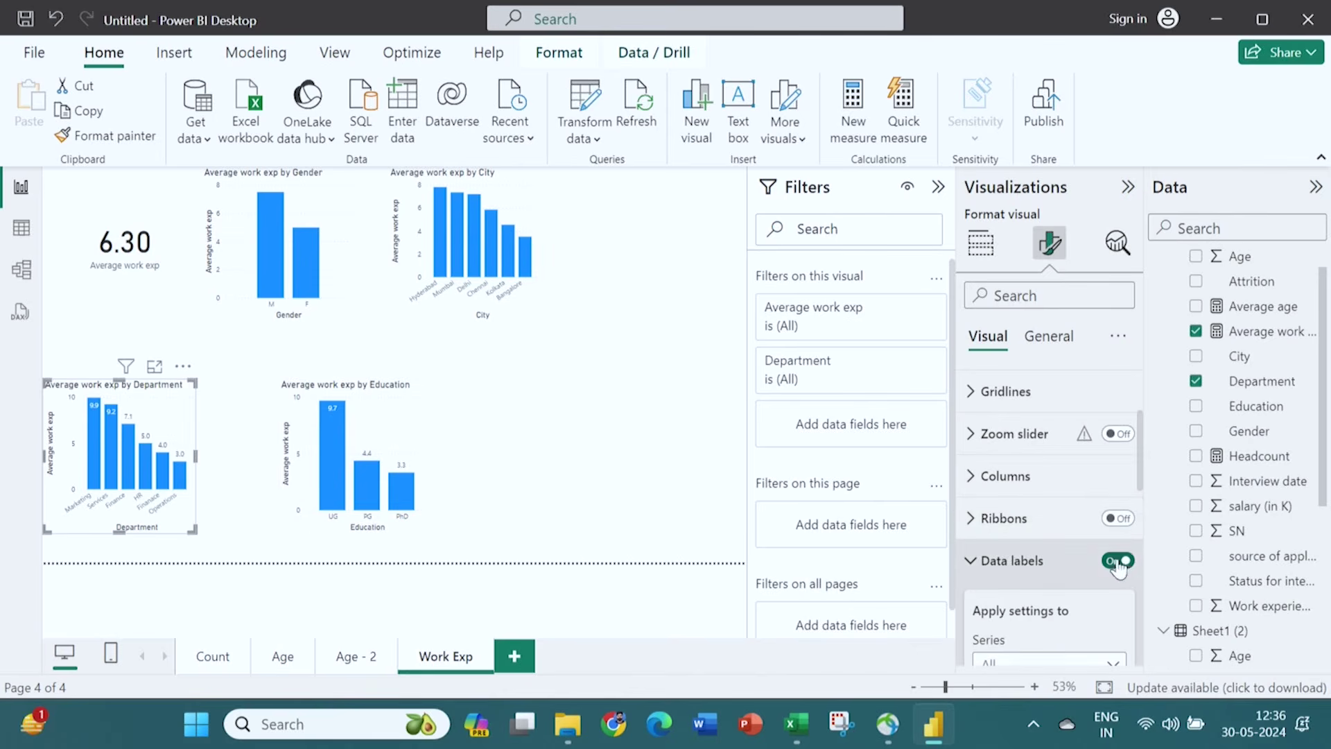
click(478, 236)
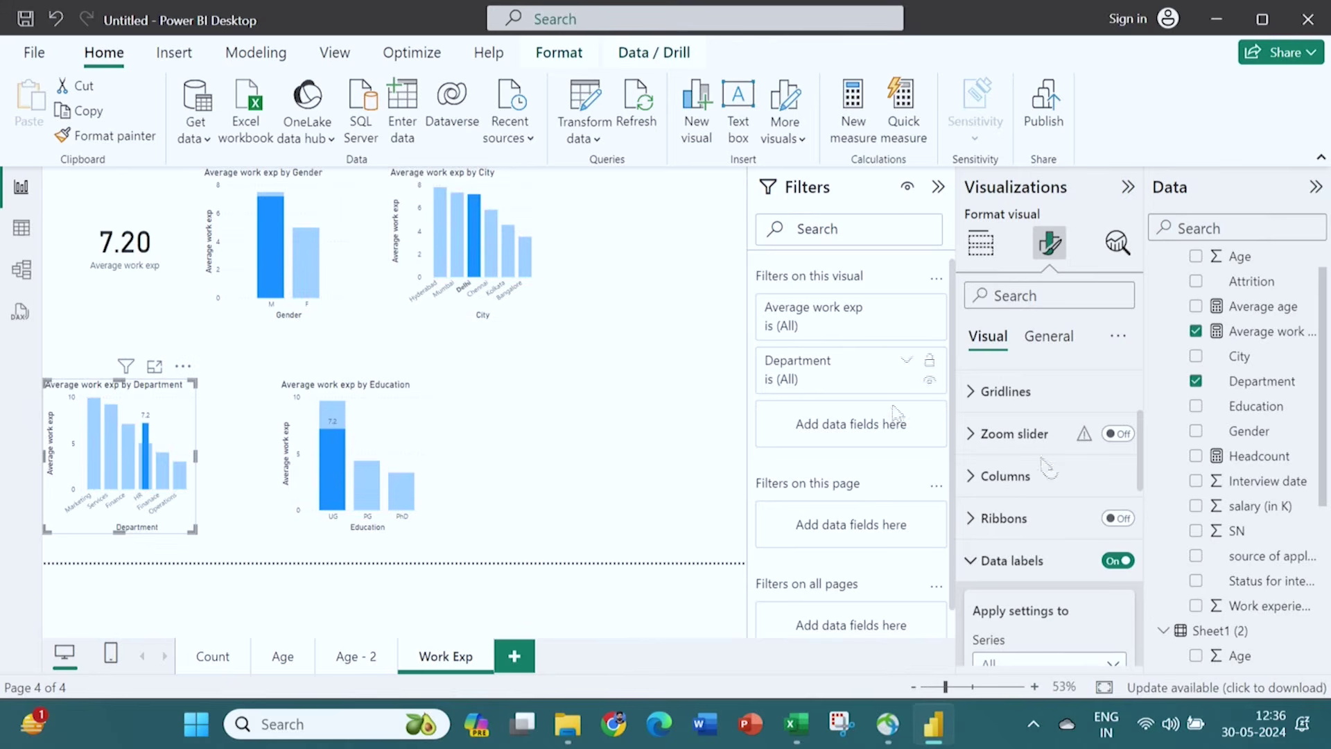
click(1126, 564)
click(1120, 563)
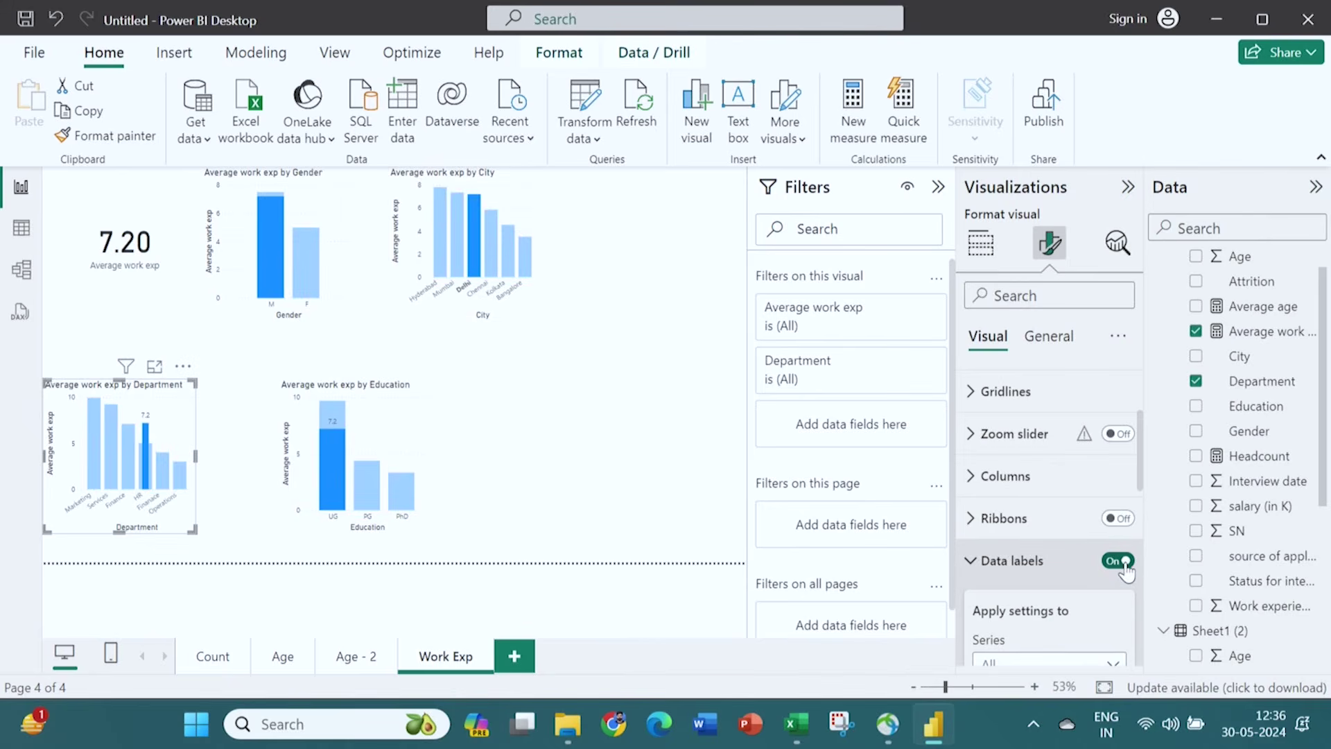
click(526, 359)
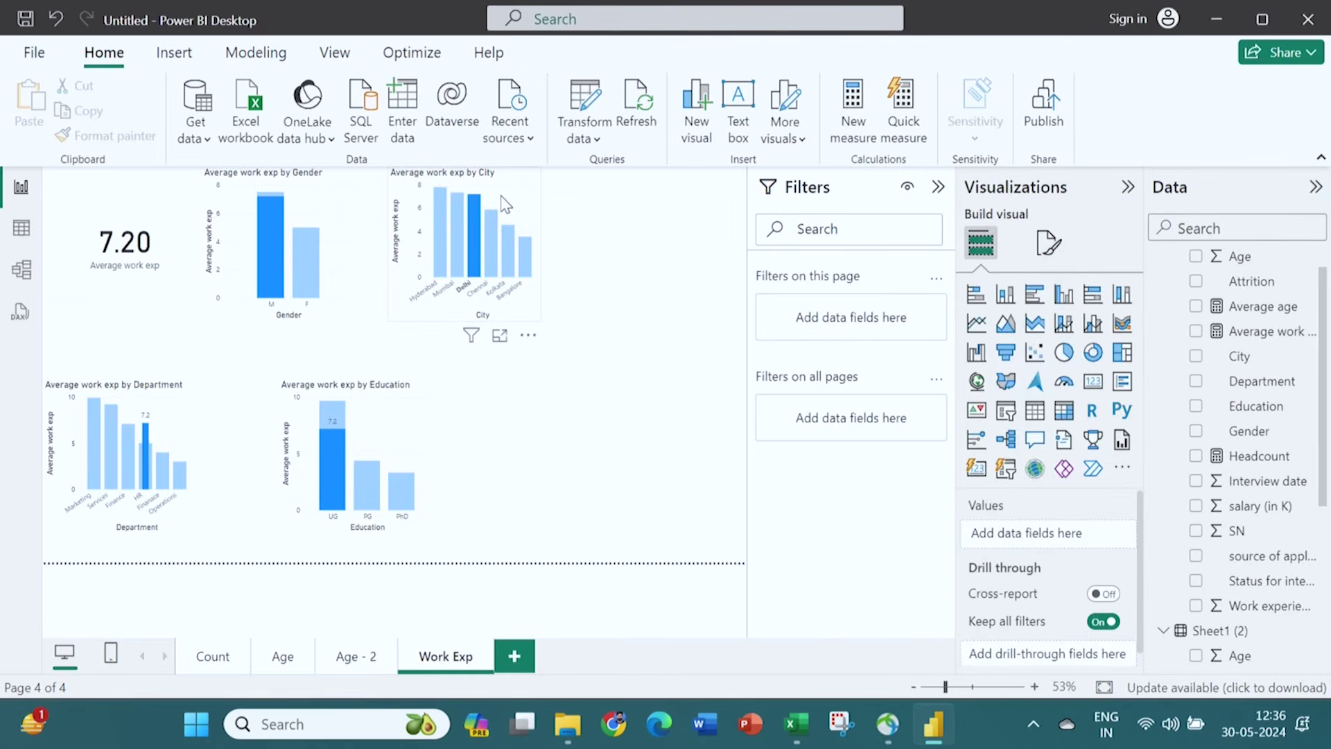
click(505, 201)
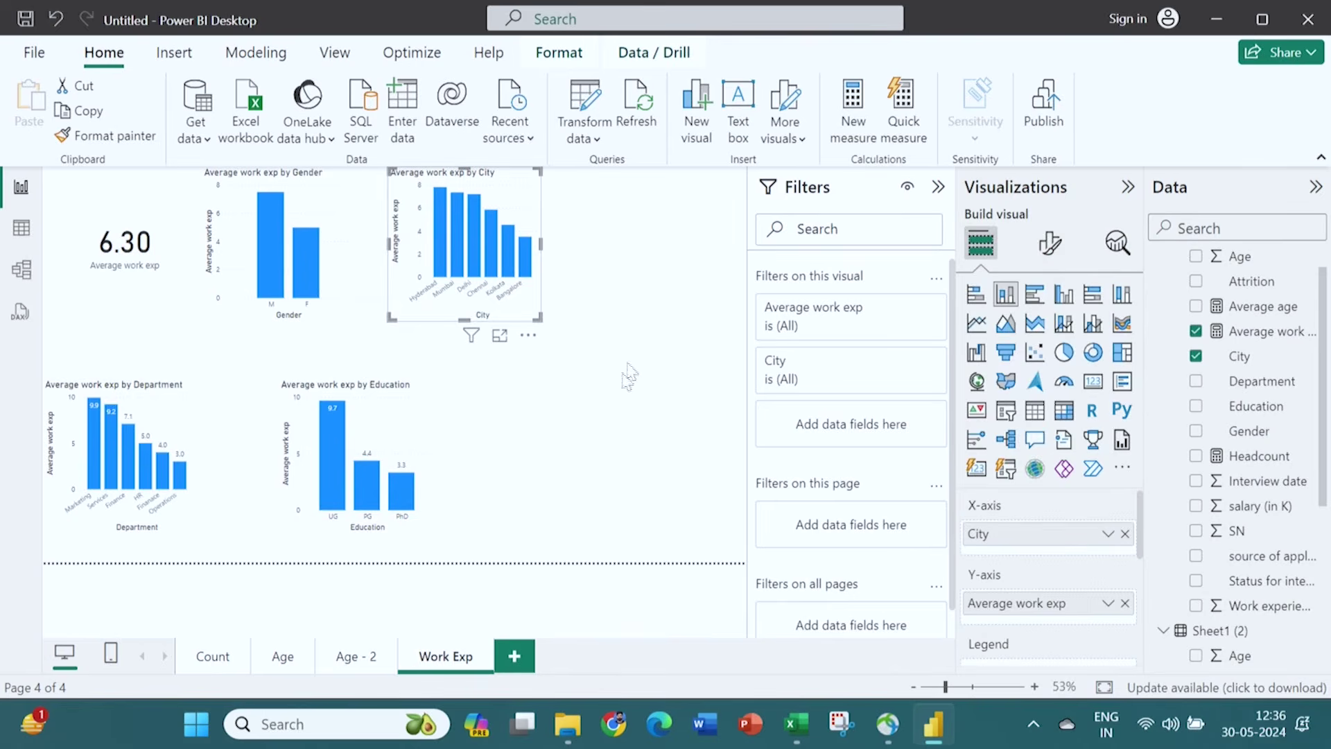
click(1050, 243)
click(1048, 340)
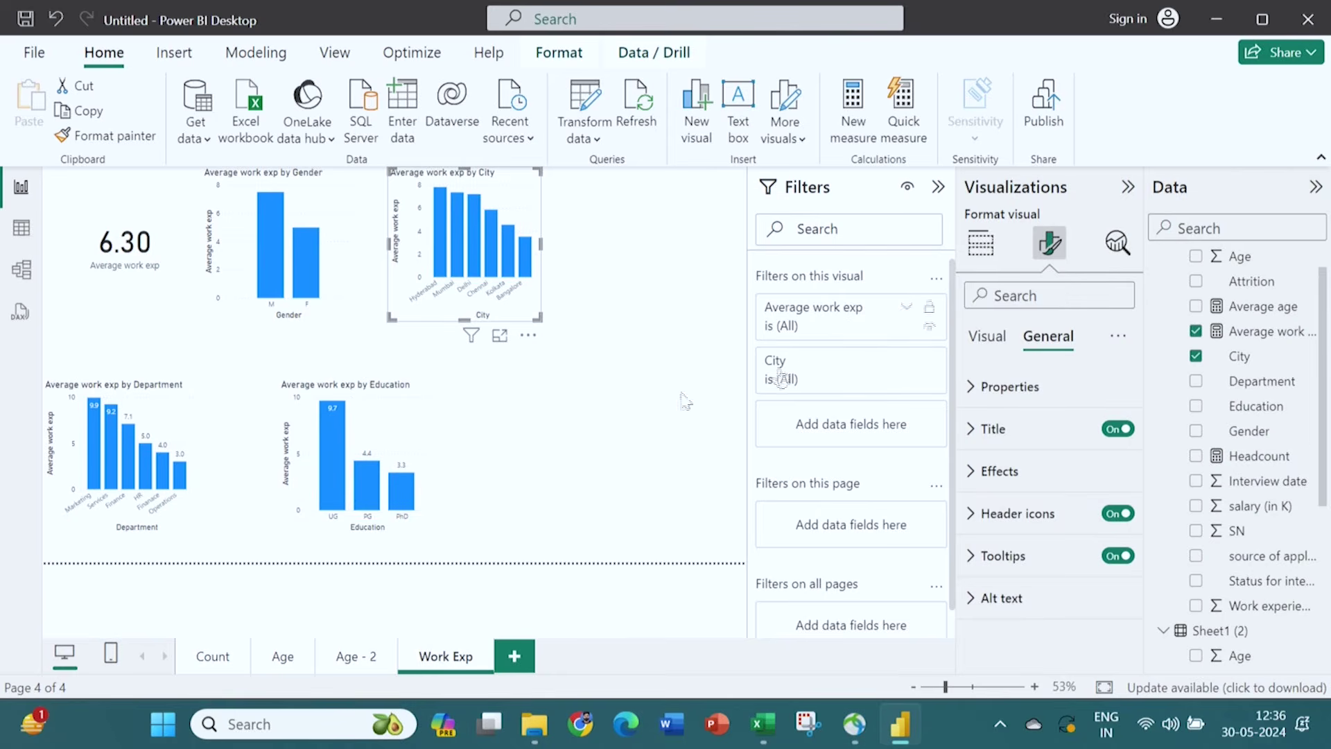
click(519, 451)
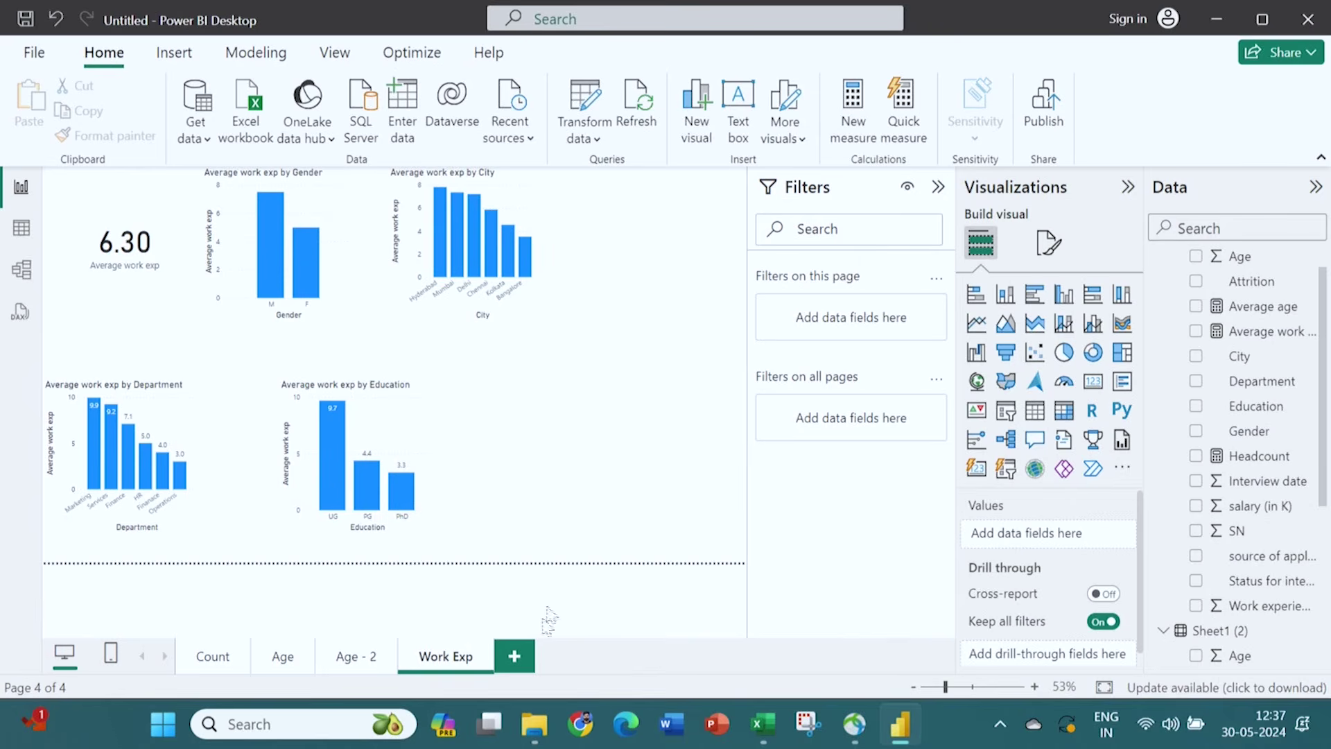
Add a new report page and rename it Salary.
click(515, 659)
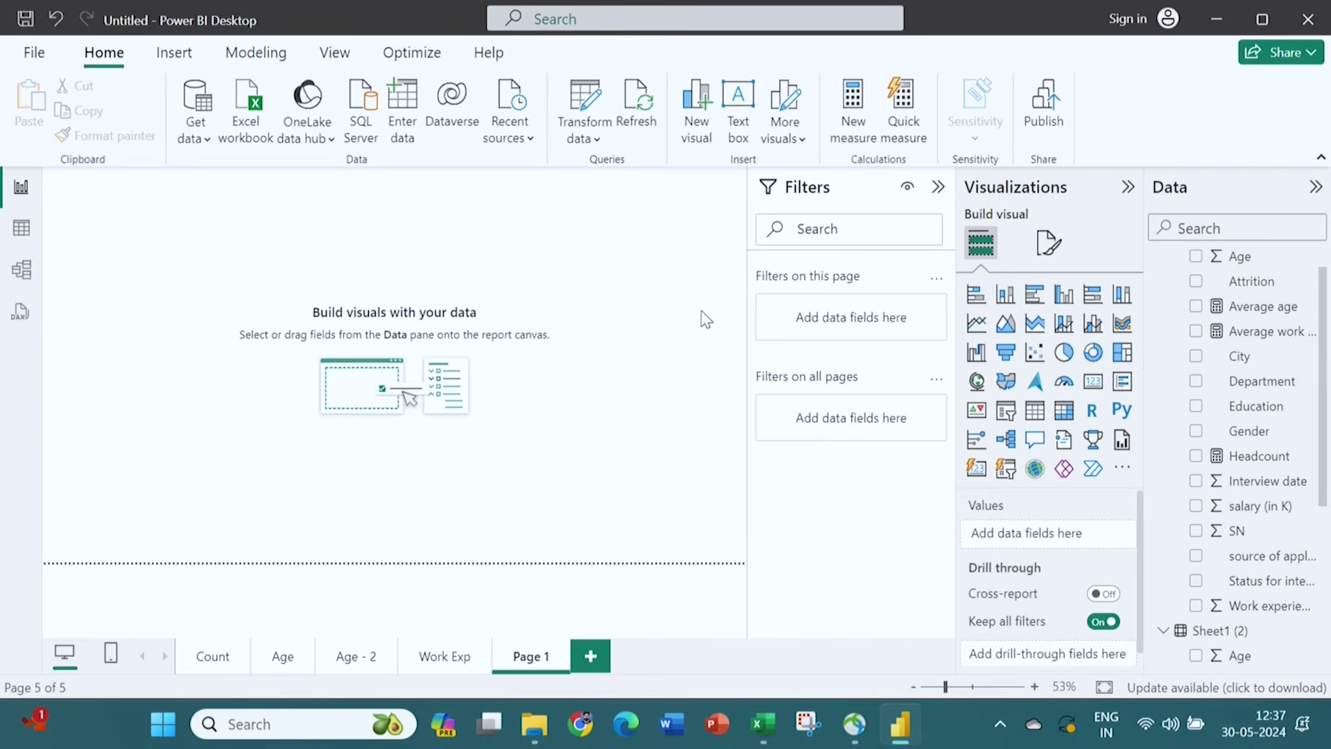
right_click(535, 667)
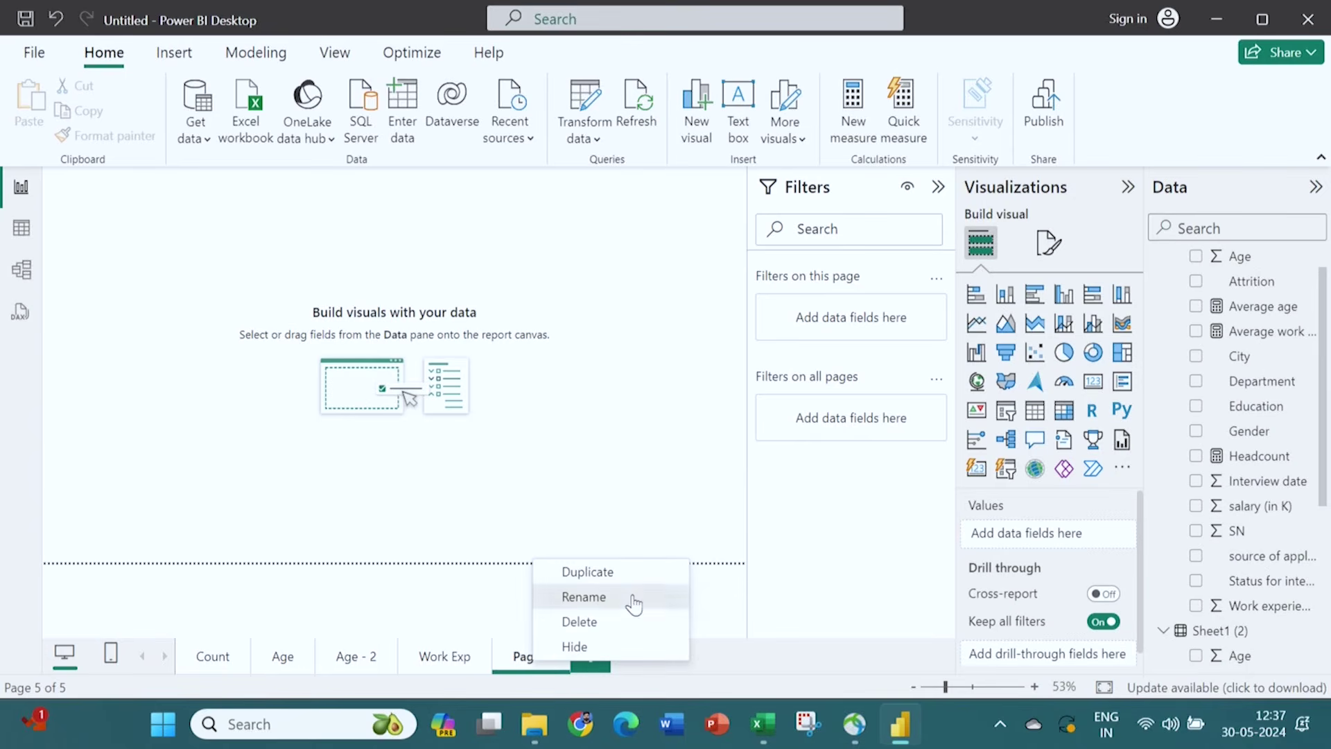
click(634, 603)
text(Salary)
key(Return)
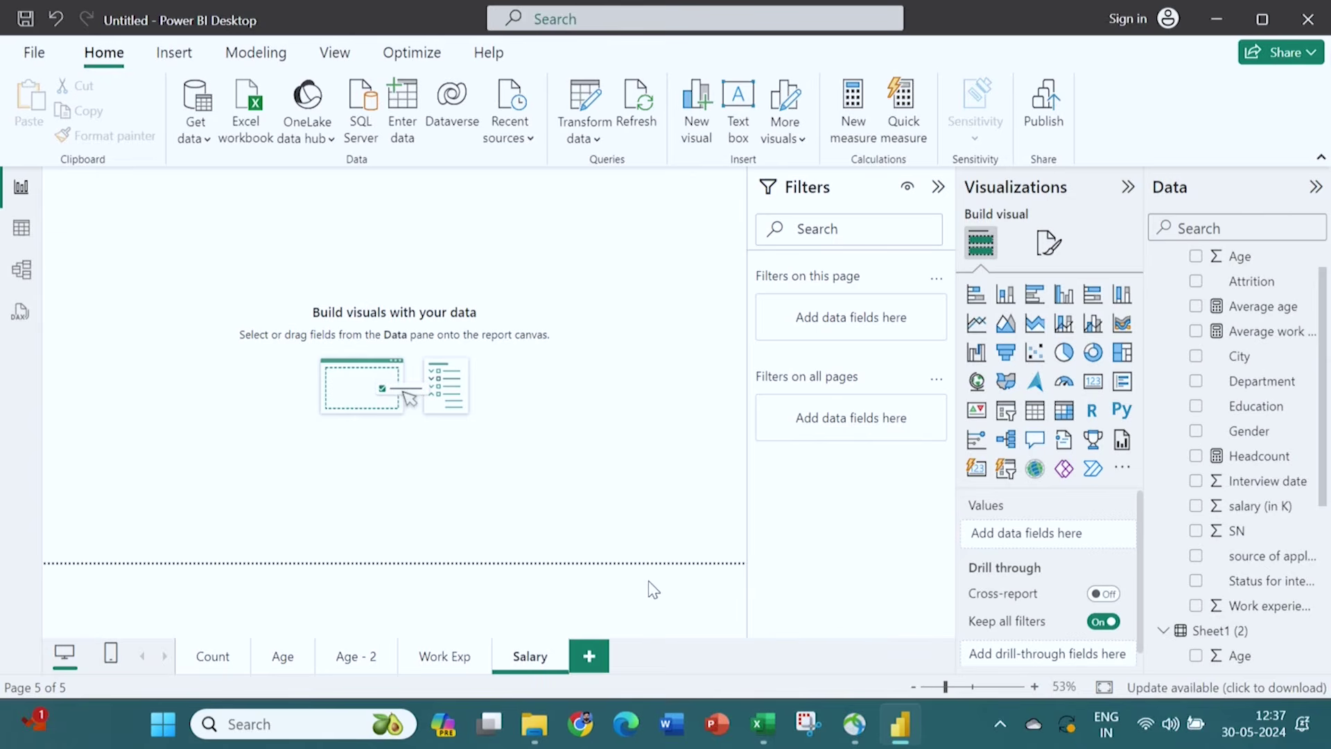
Create the measure Average salary = CALCULATE(AVERAGE(Sheet1[salary (in K)])).
click(854, 136)
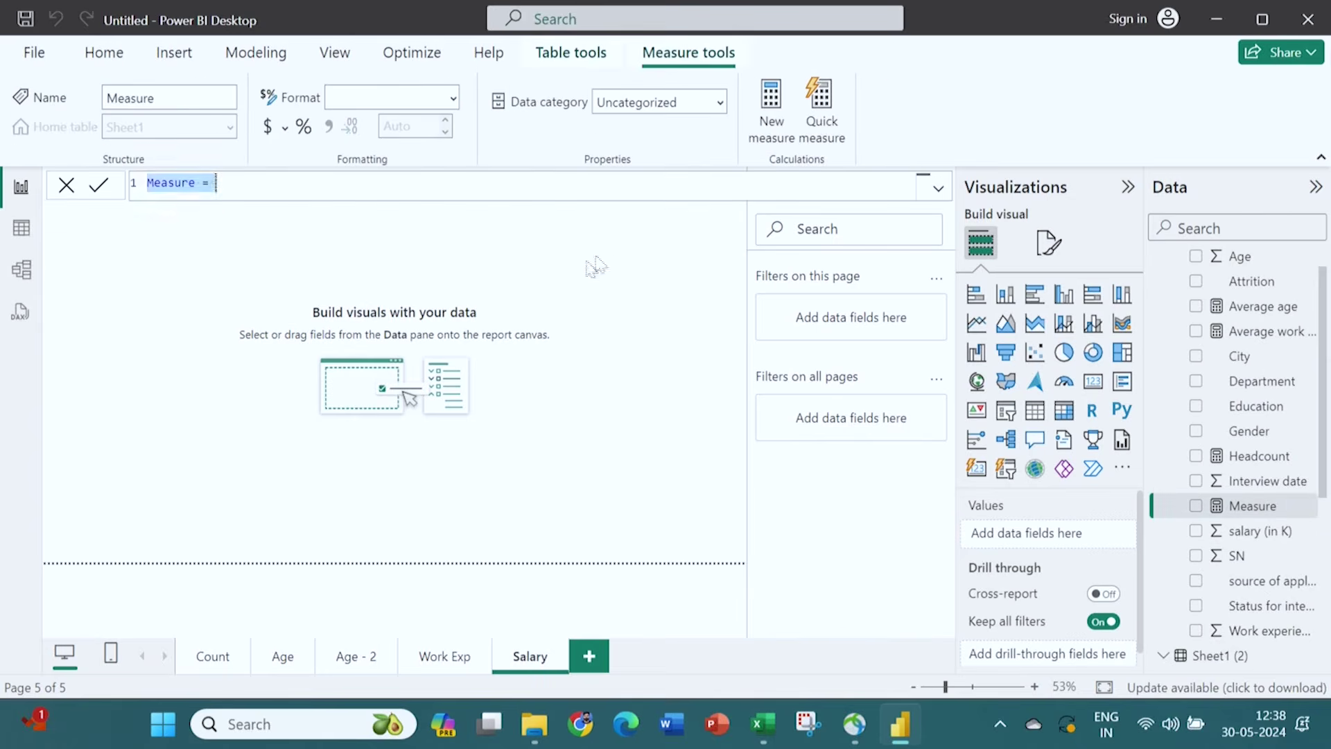
key(BackSpace)
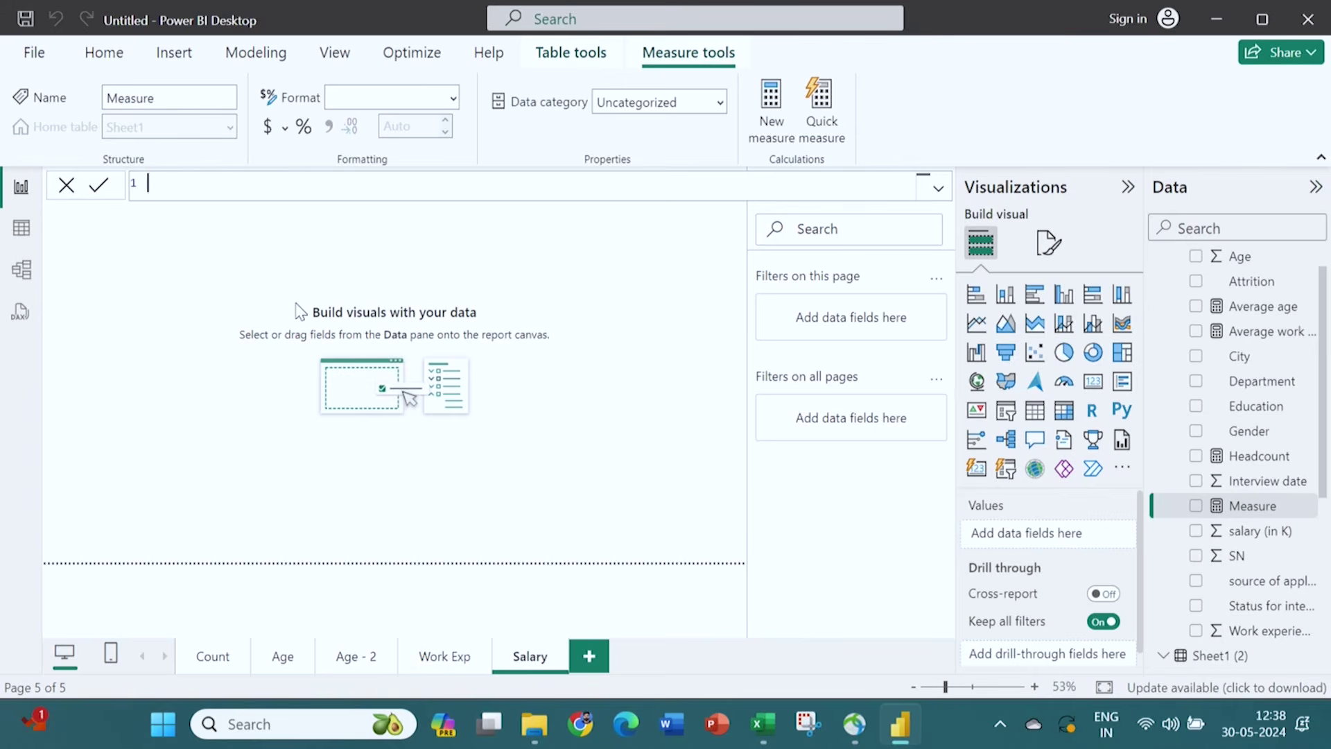
text(Average salary = cal)
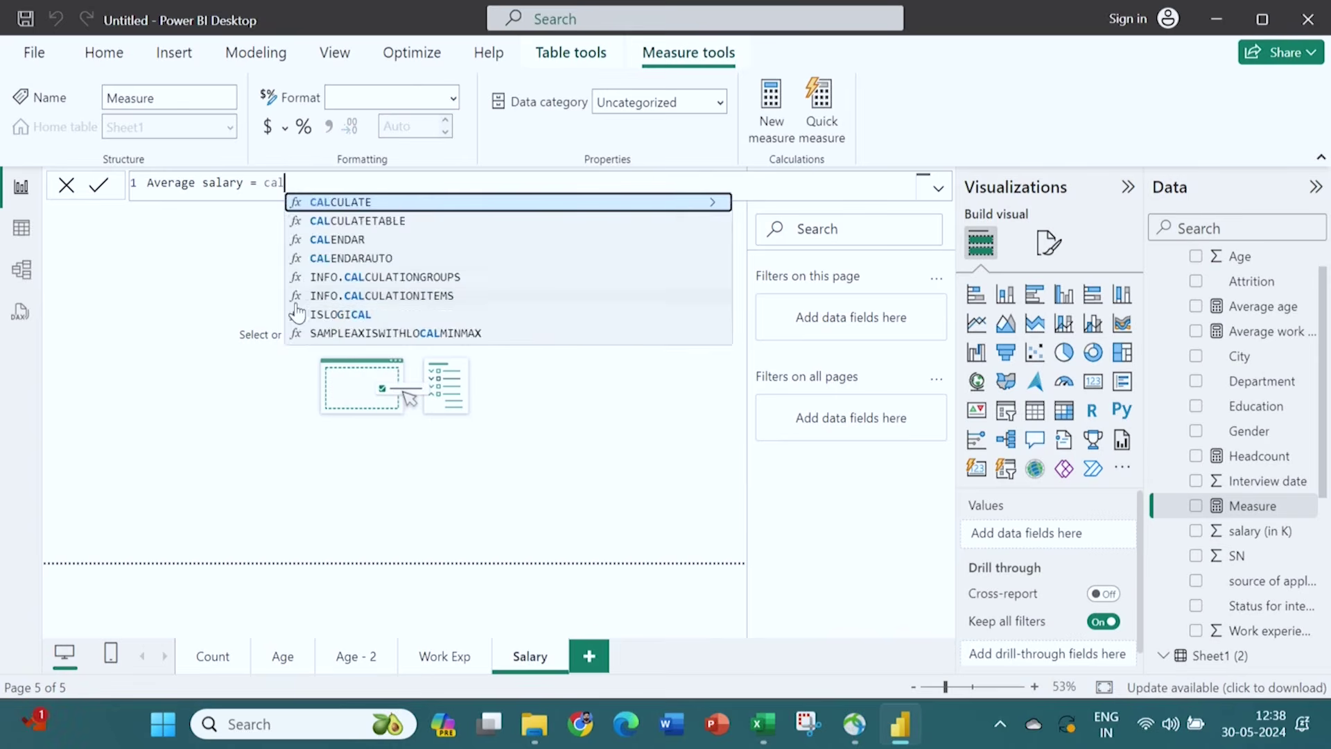
click(388, 203)
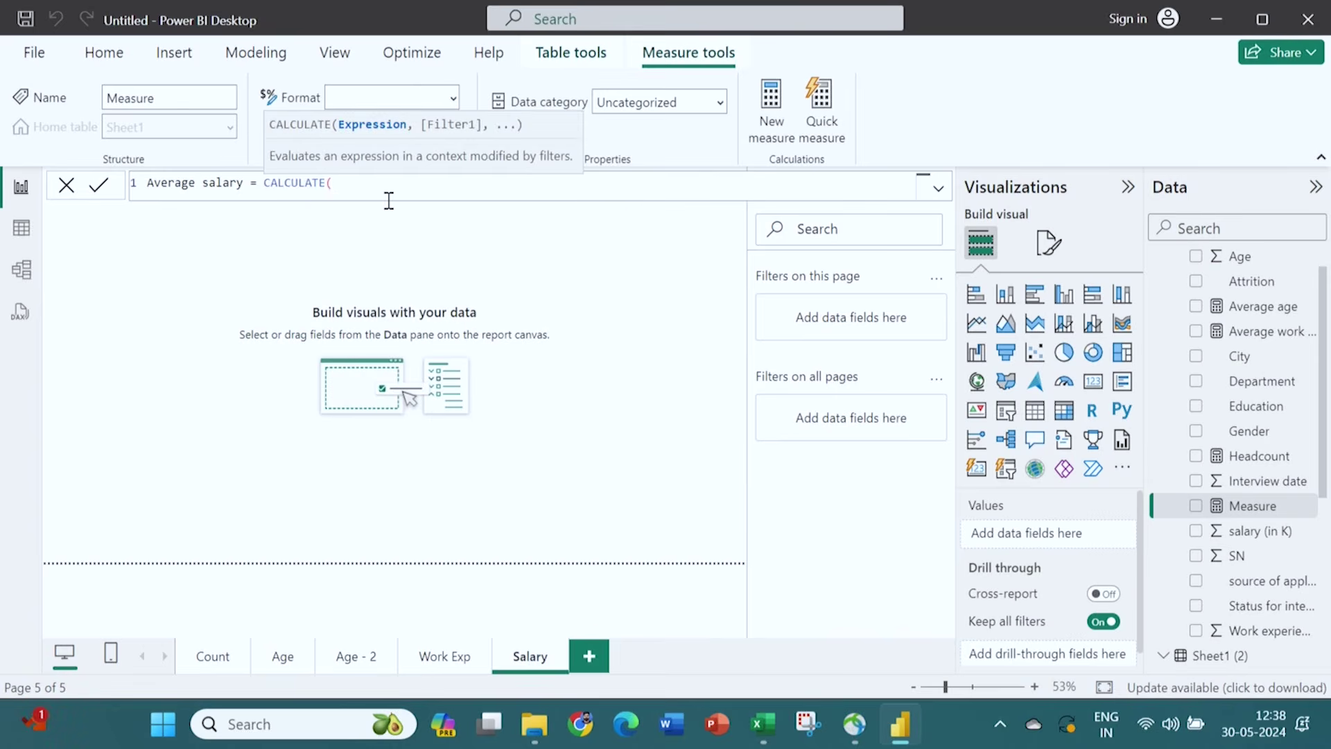
text(av)
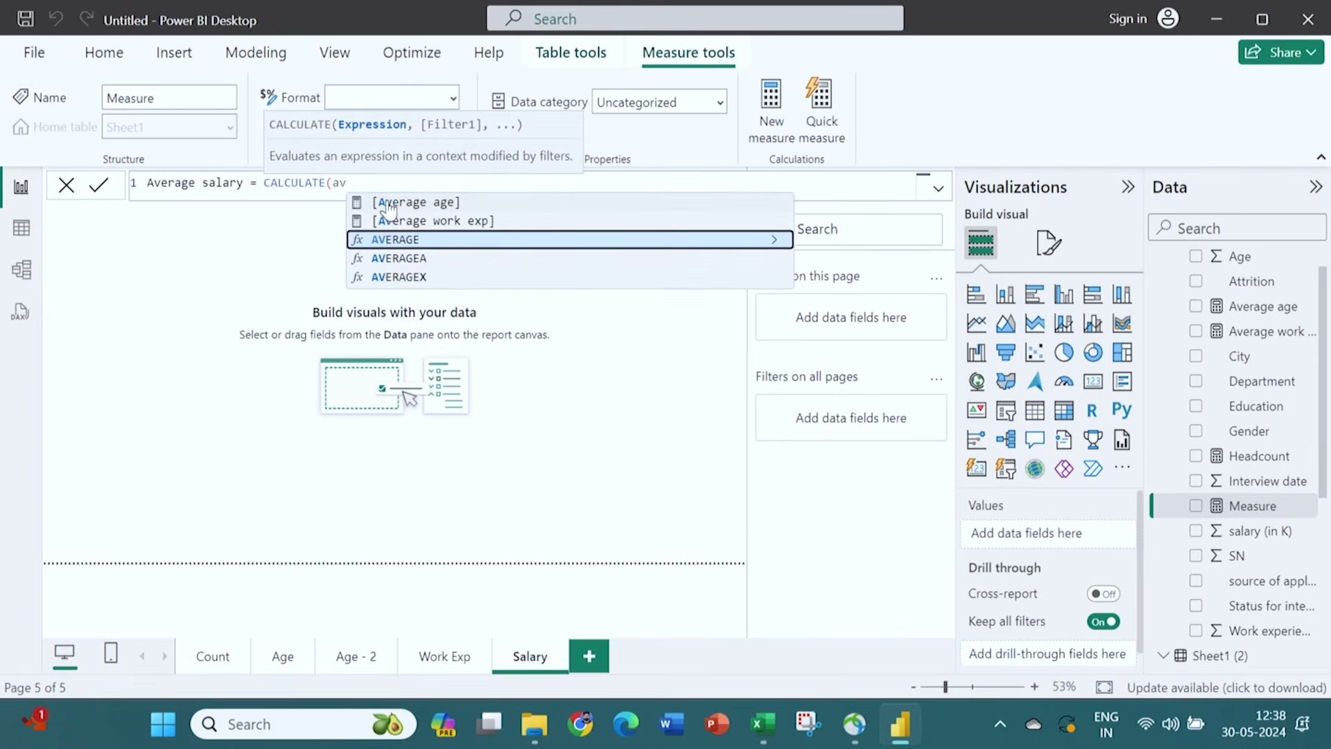
click(452, 242)
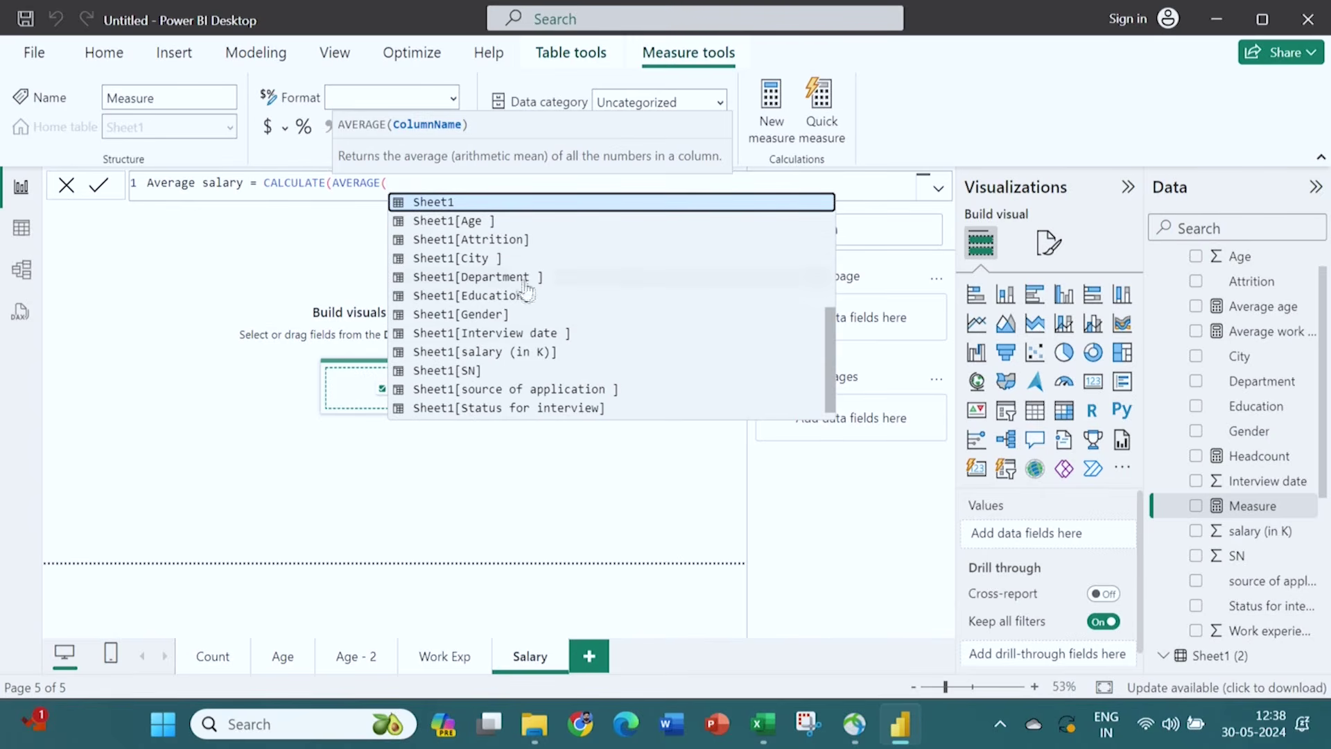
click(505, 351)
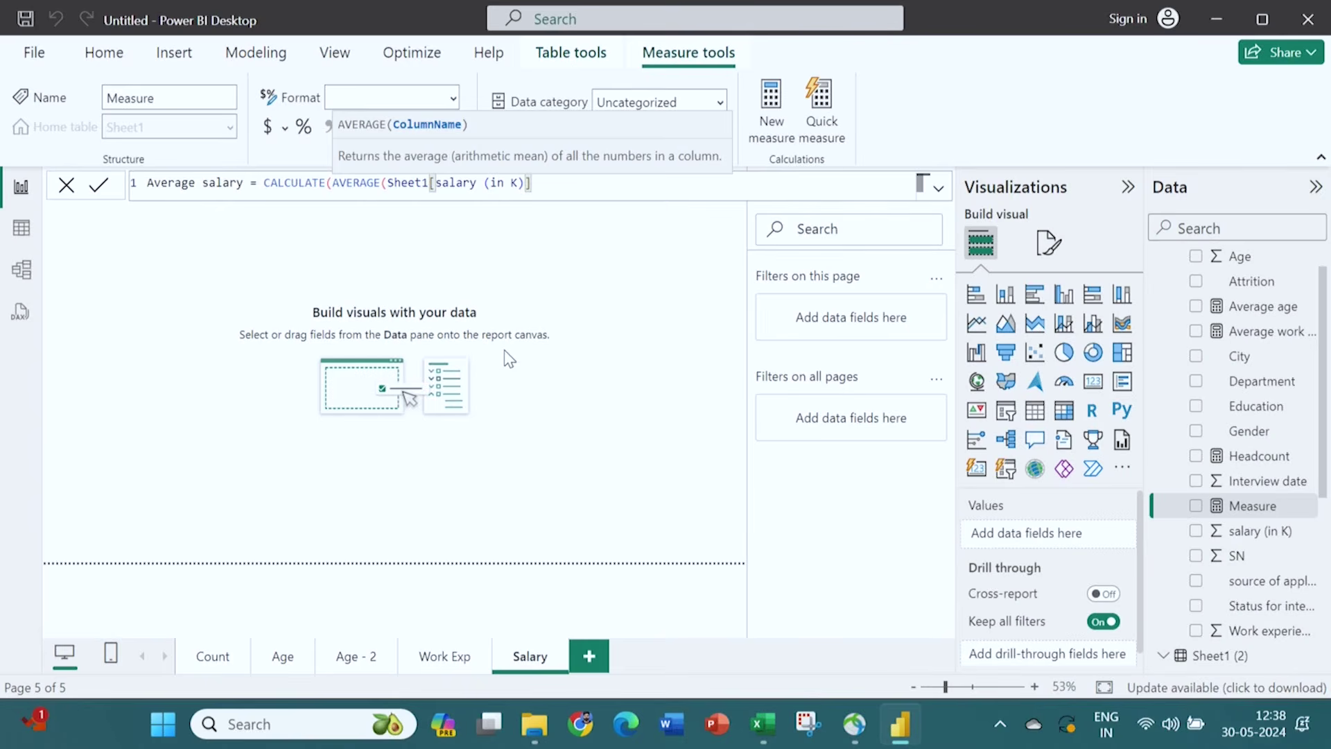
text())
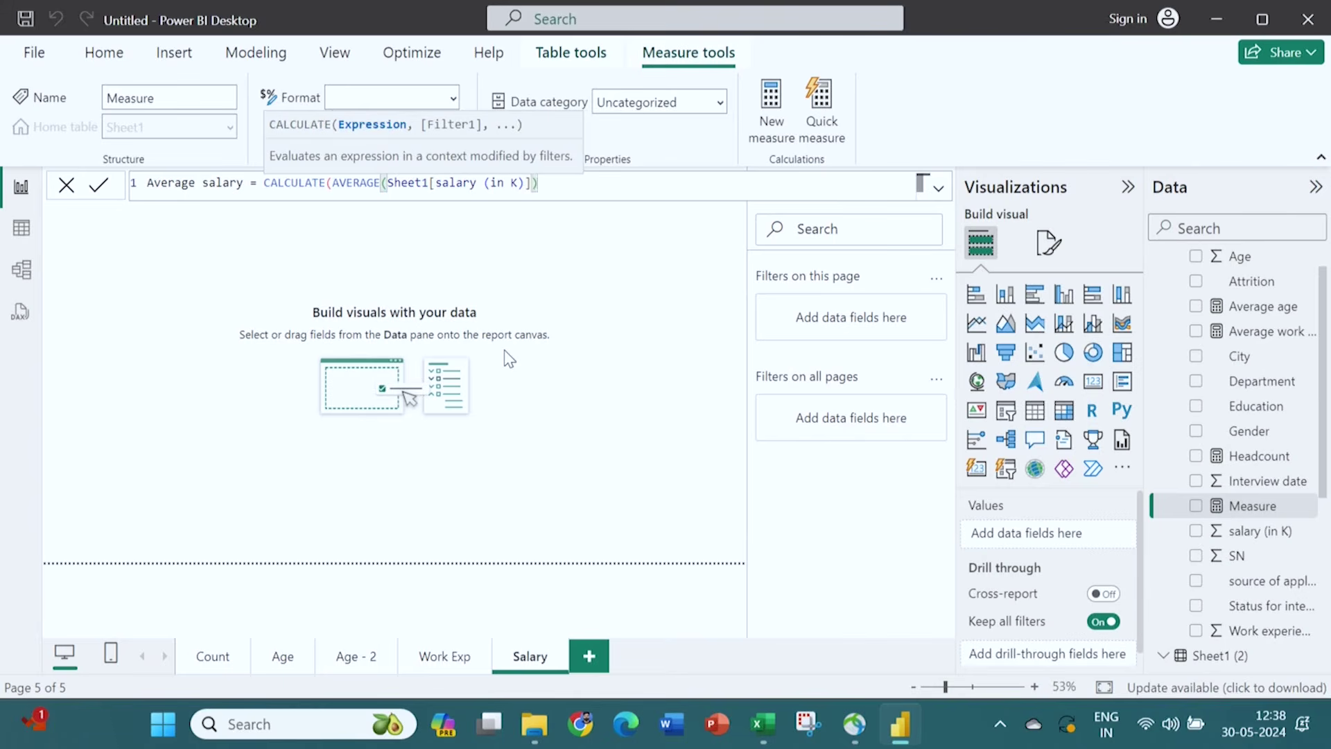
key(Return)
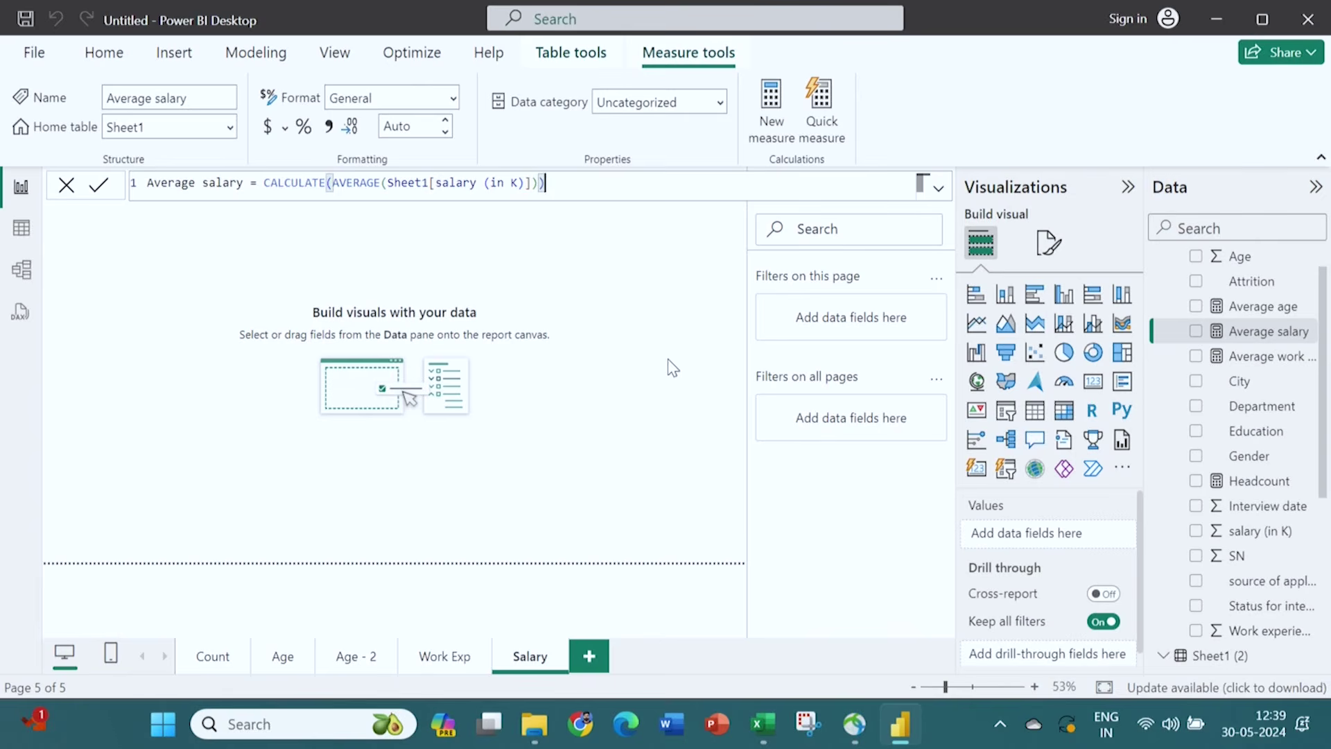
click(1093, 383)
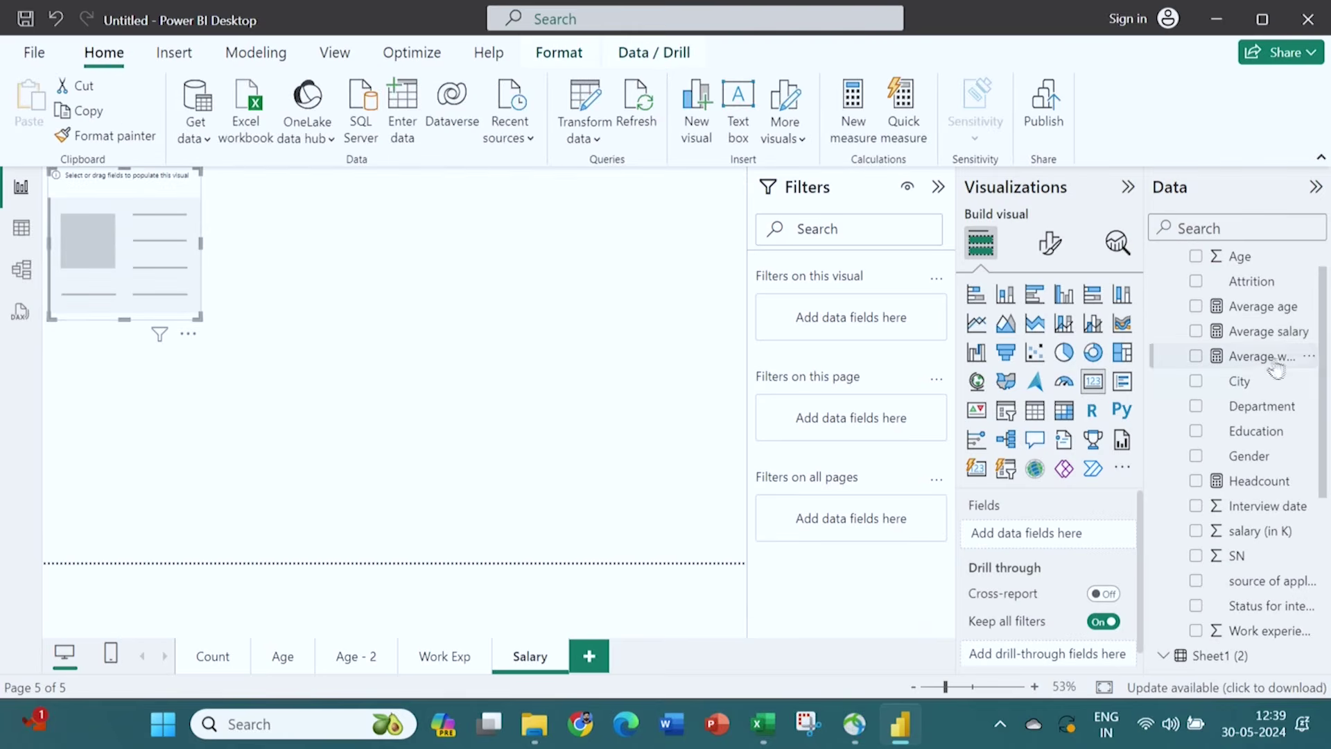
drag(1269, 357, 917, 352)
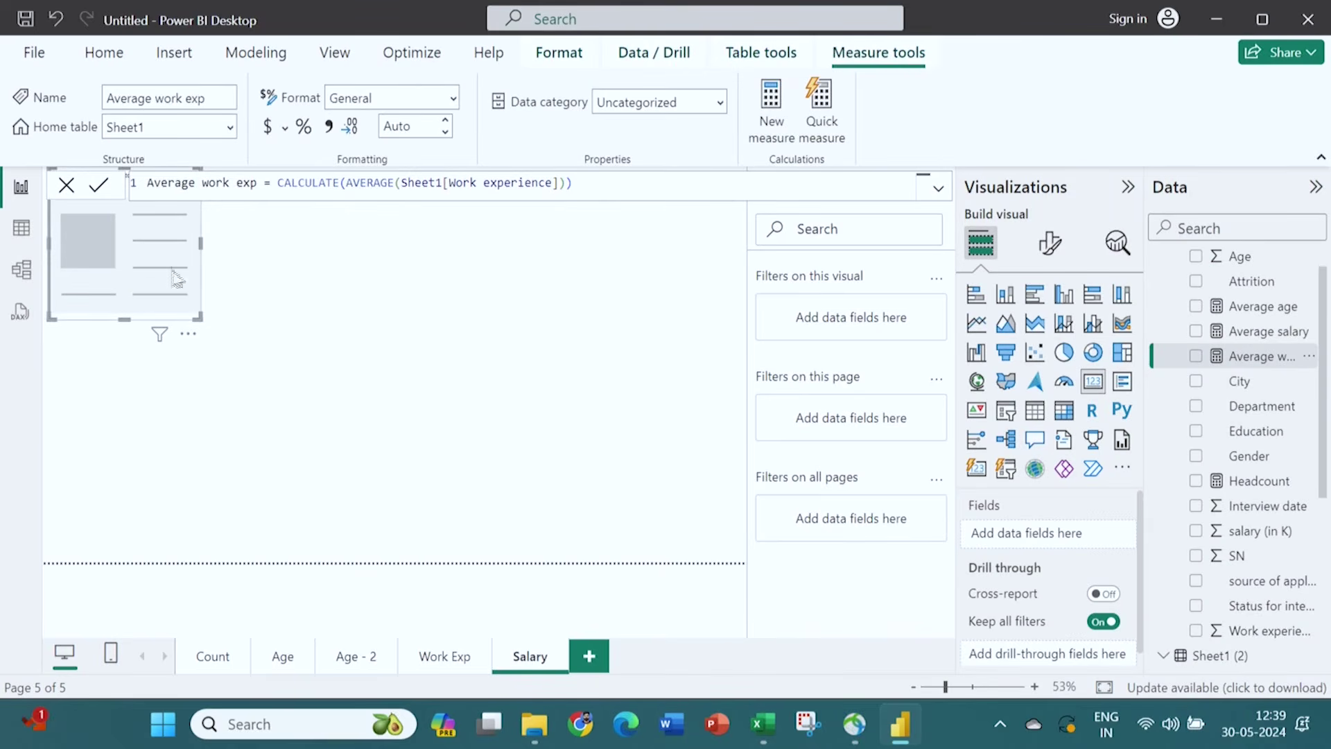
drag(1260, 365, 150, 260)
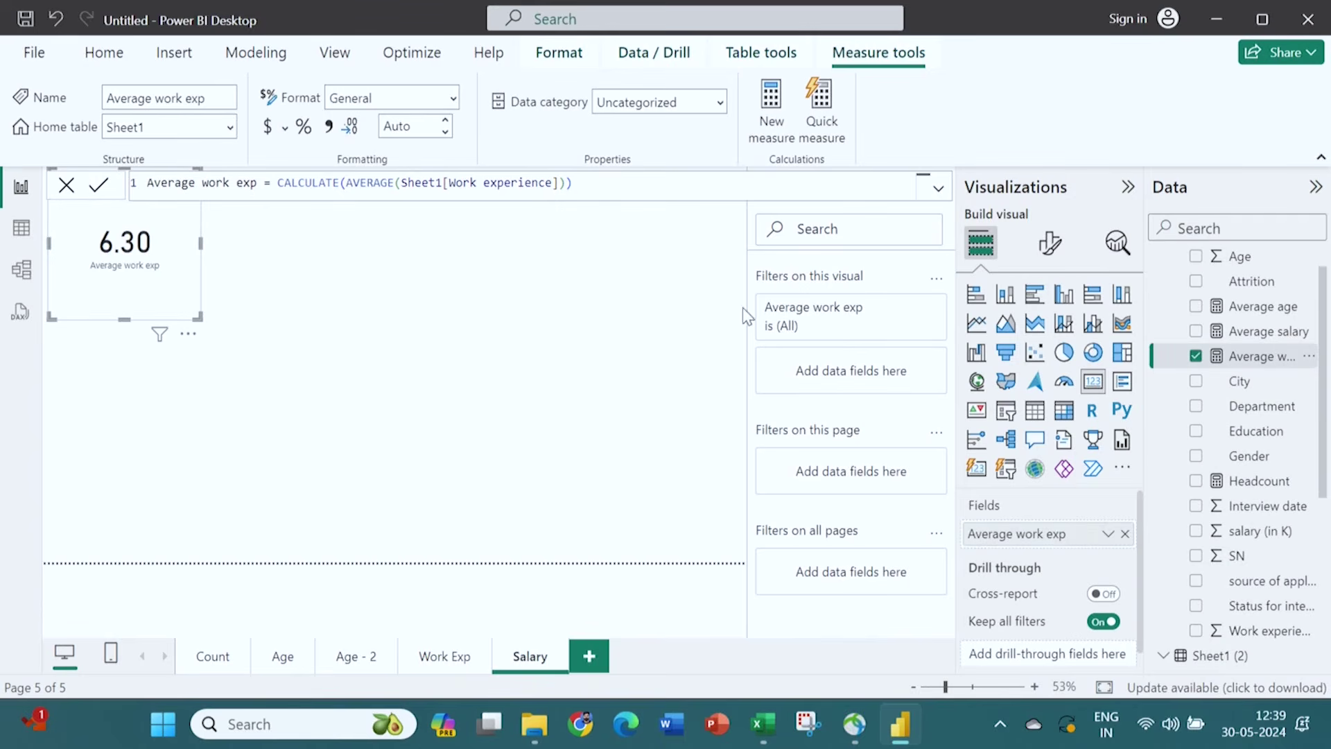
drag(165, 273, 178, 401)
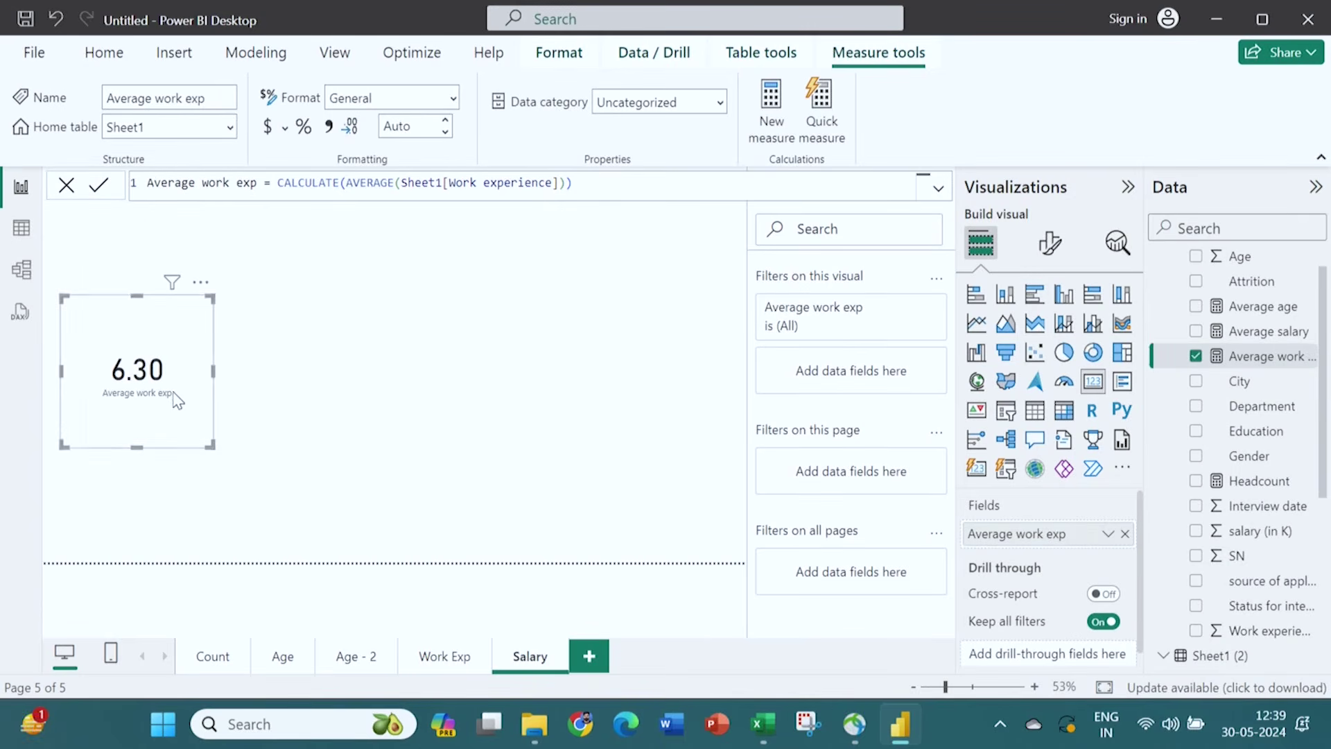
click(200, 282)
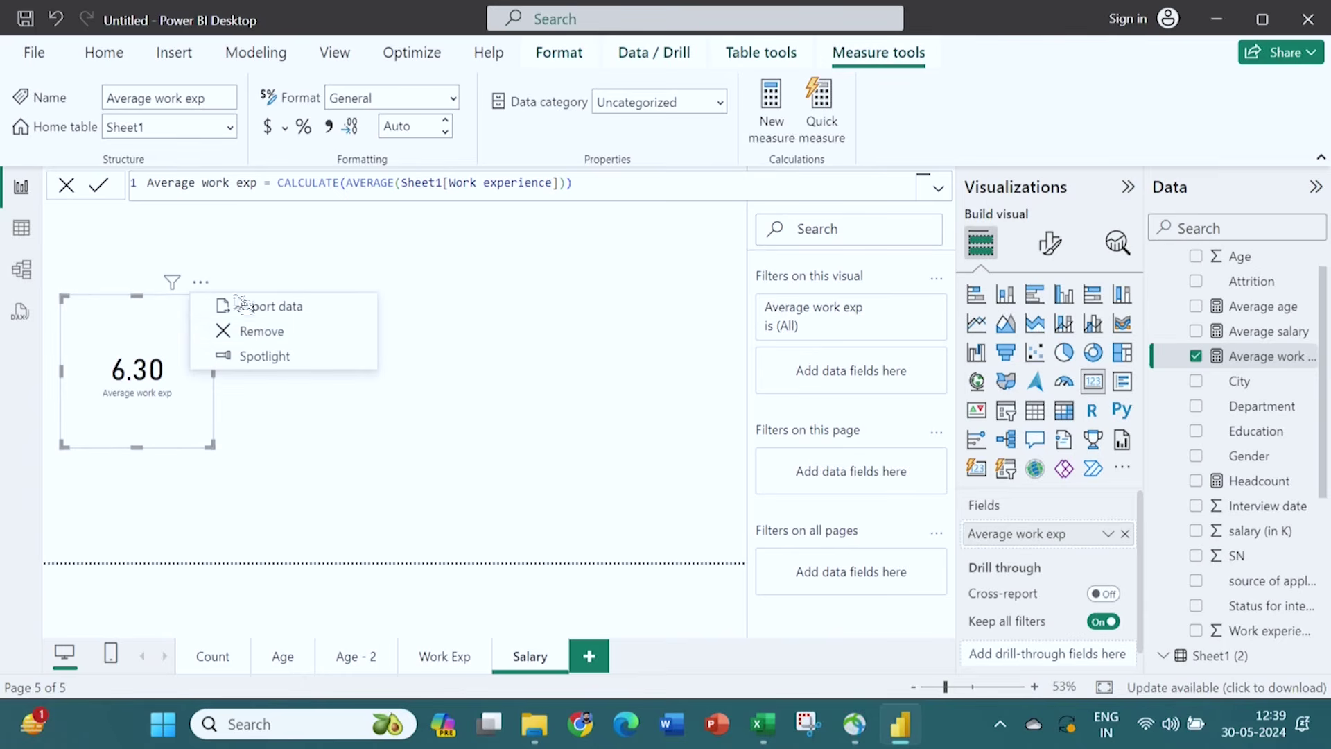
click(272, 332)
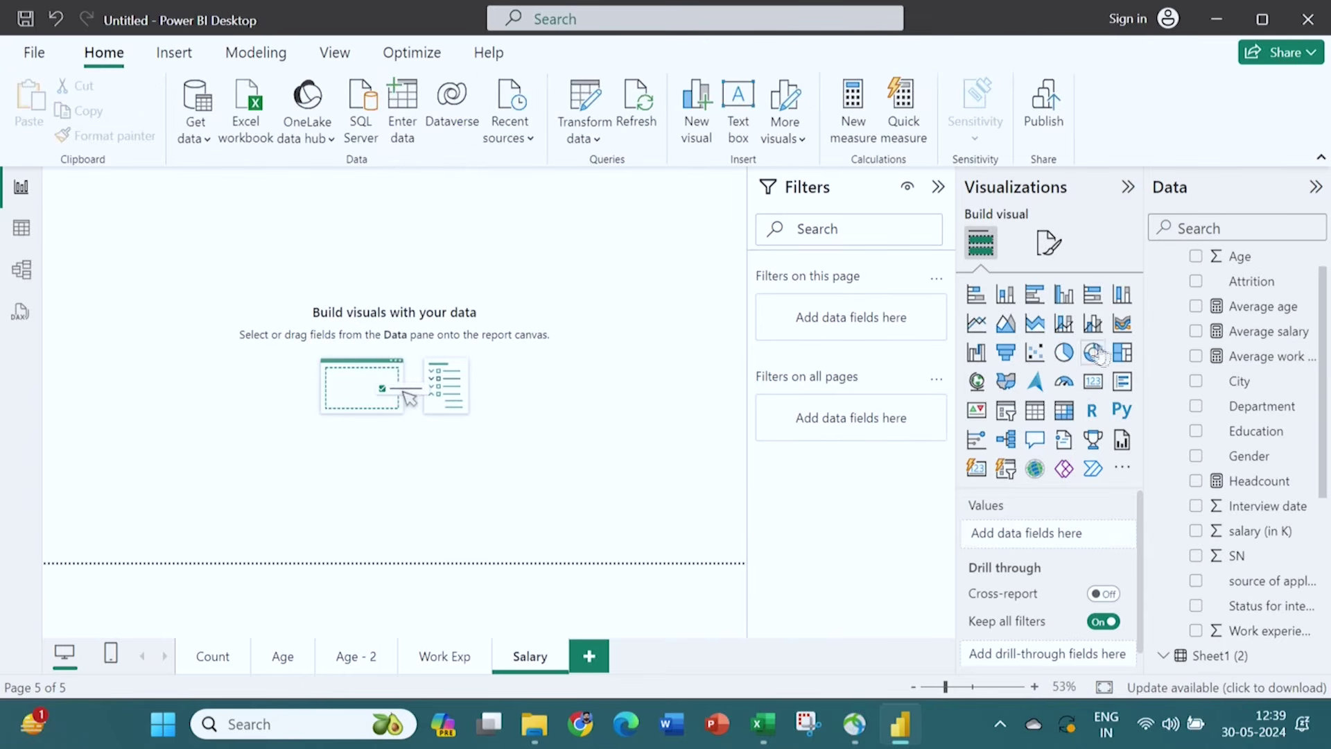
Add a card visual showing the Average salary measure to the Salary page.
click(1095, 390)
drag(1255, 333, 134, 261)
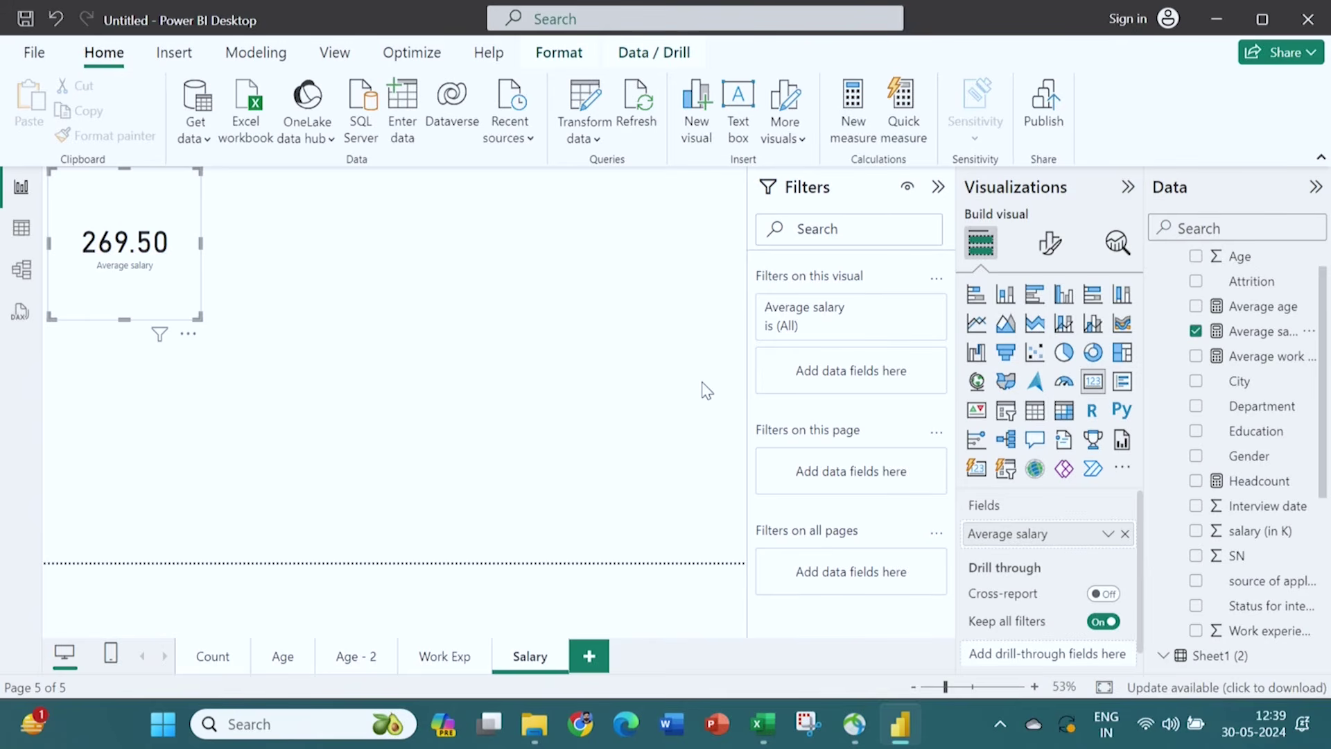
click(335, 297)
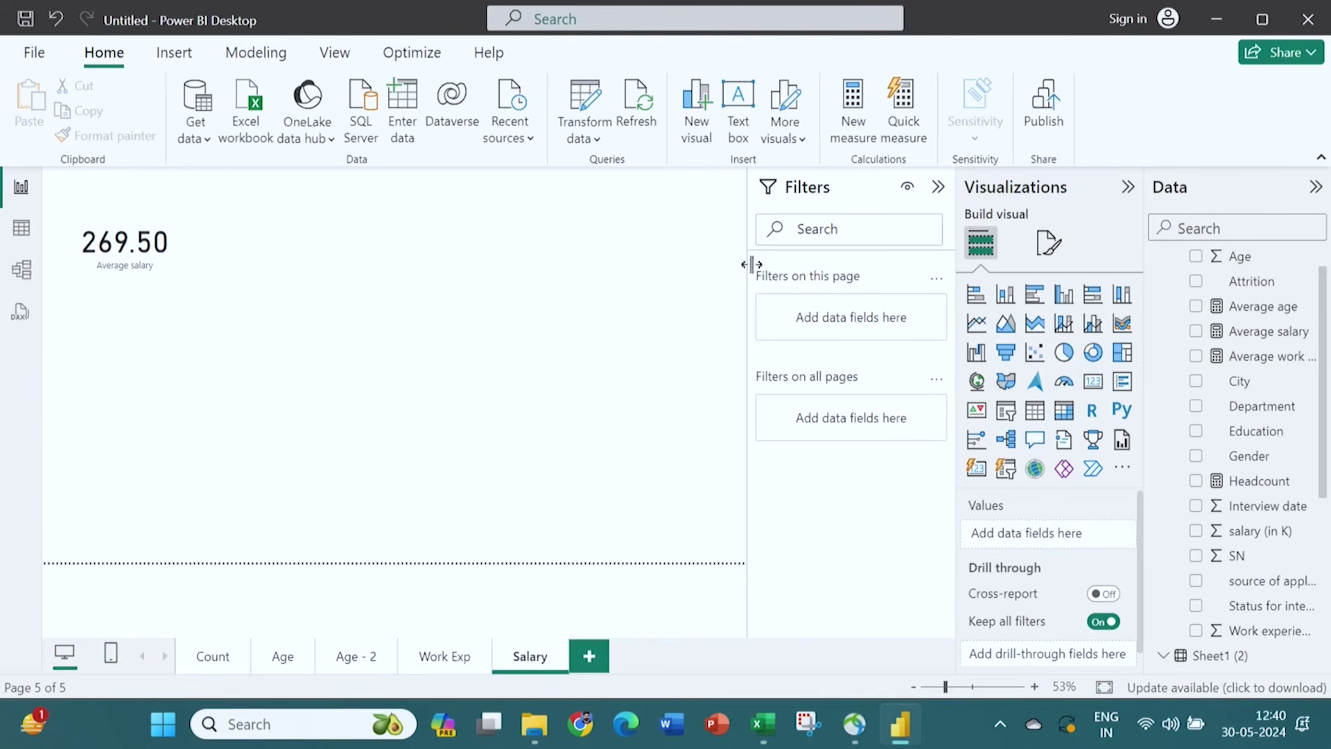
Build a stacked column chart of Average salary by Gender and place it beside the salary card.
click(1006, 294)
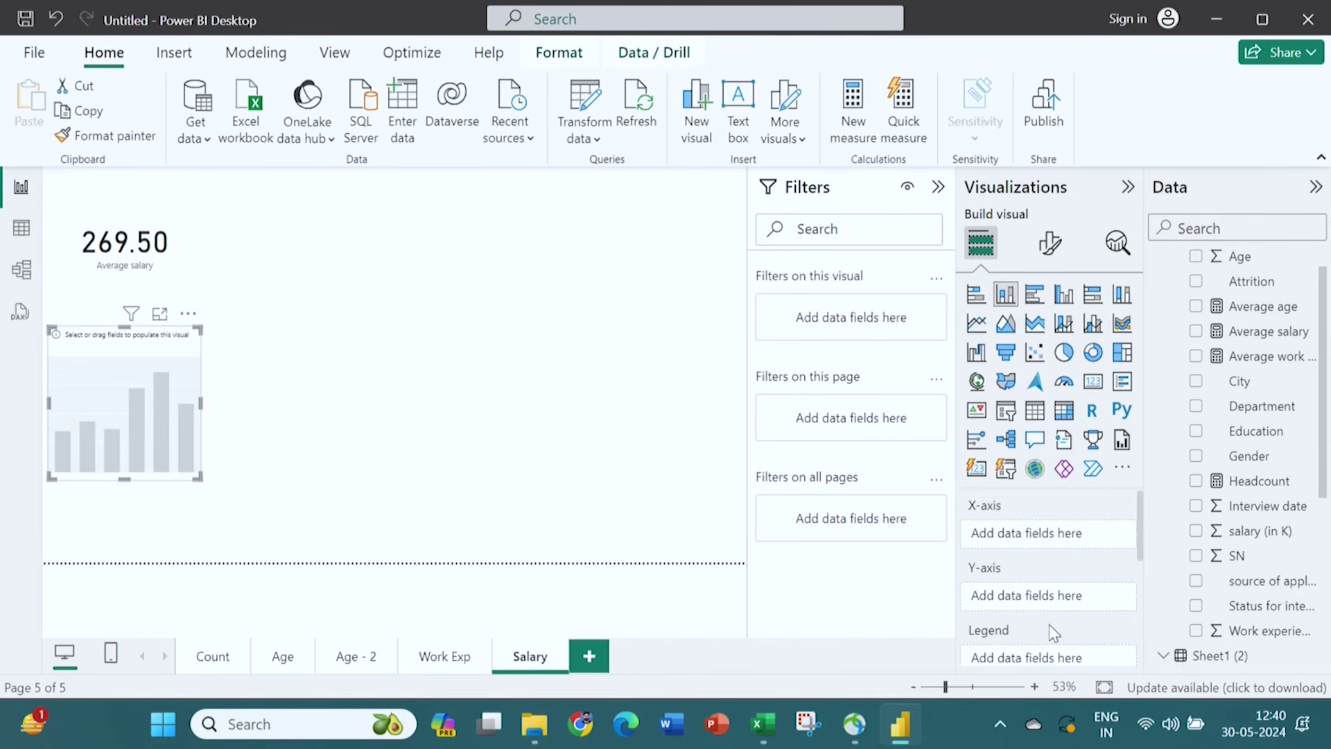
drag(1264, 339, 1080, 609)
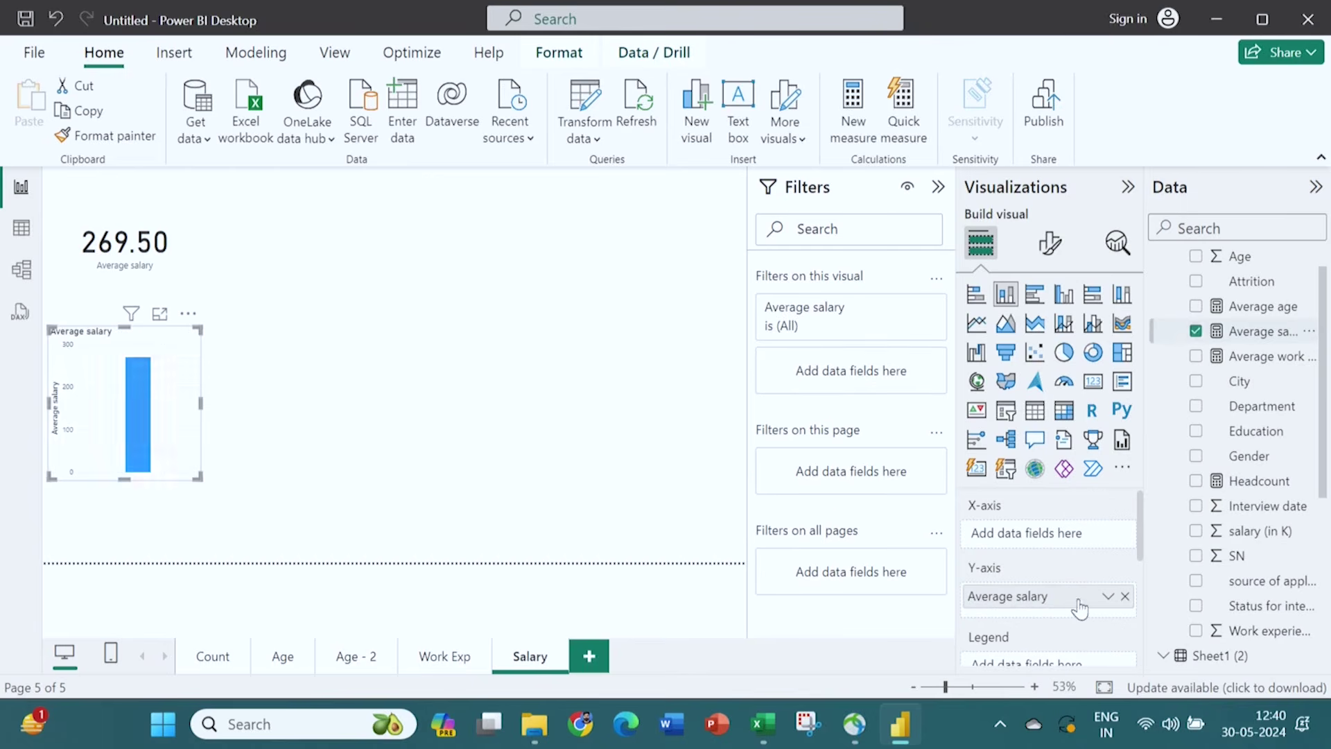
drag(1193, 461, 1062, 539)
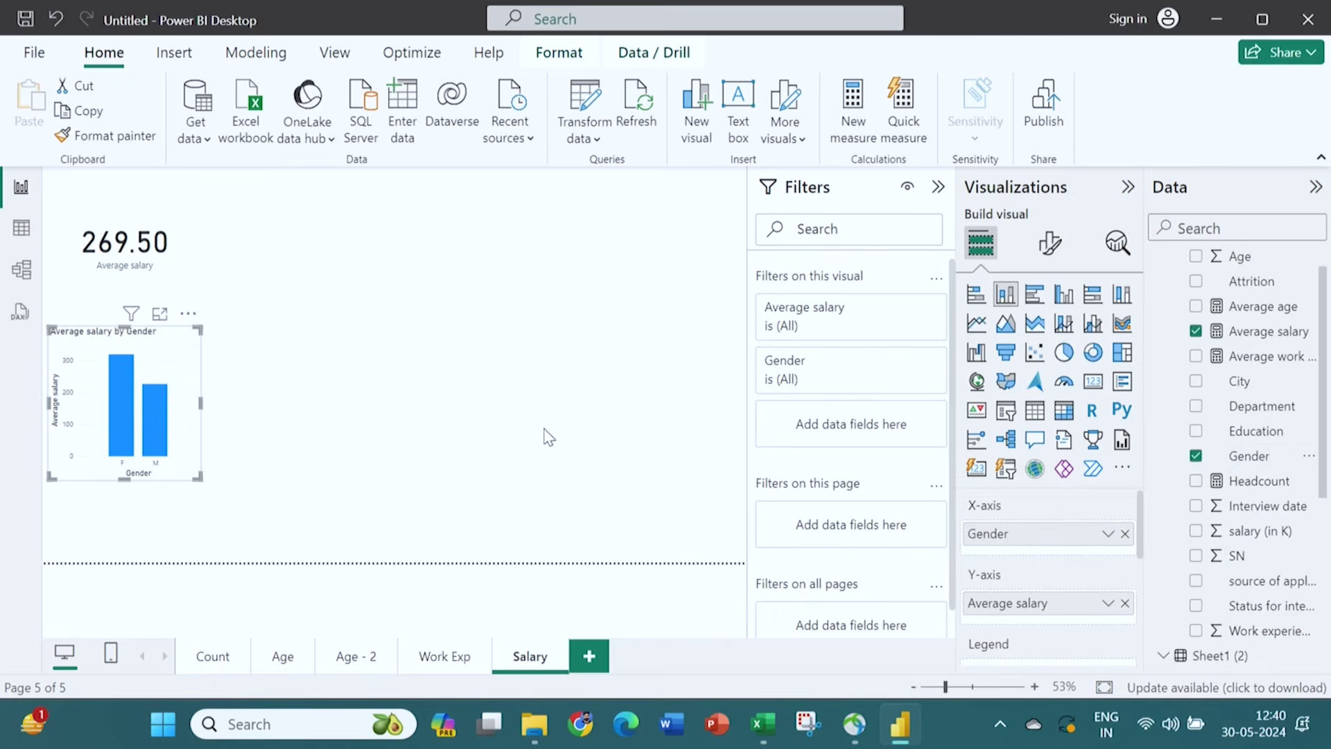
drag(177, 340, 336, 187)
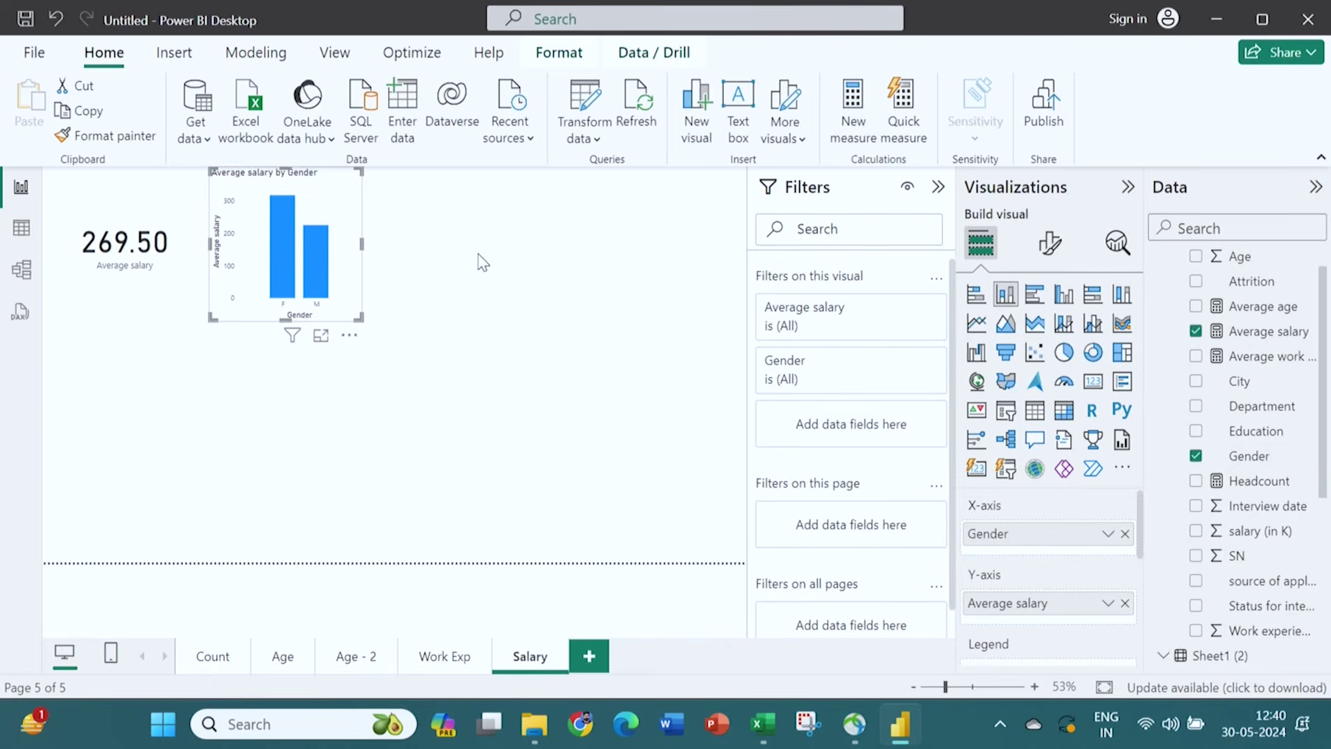
Turn on data labels for the Average salary by Gender column chart.
click(1051, 244)
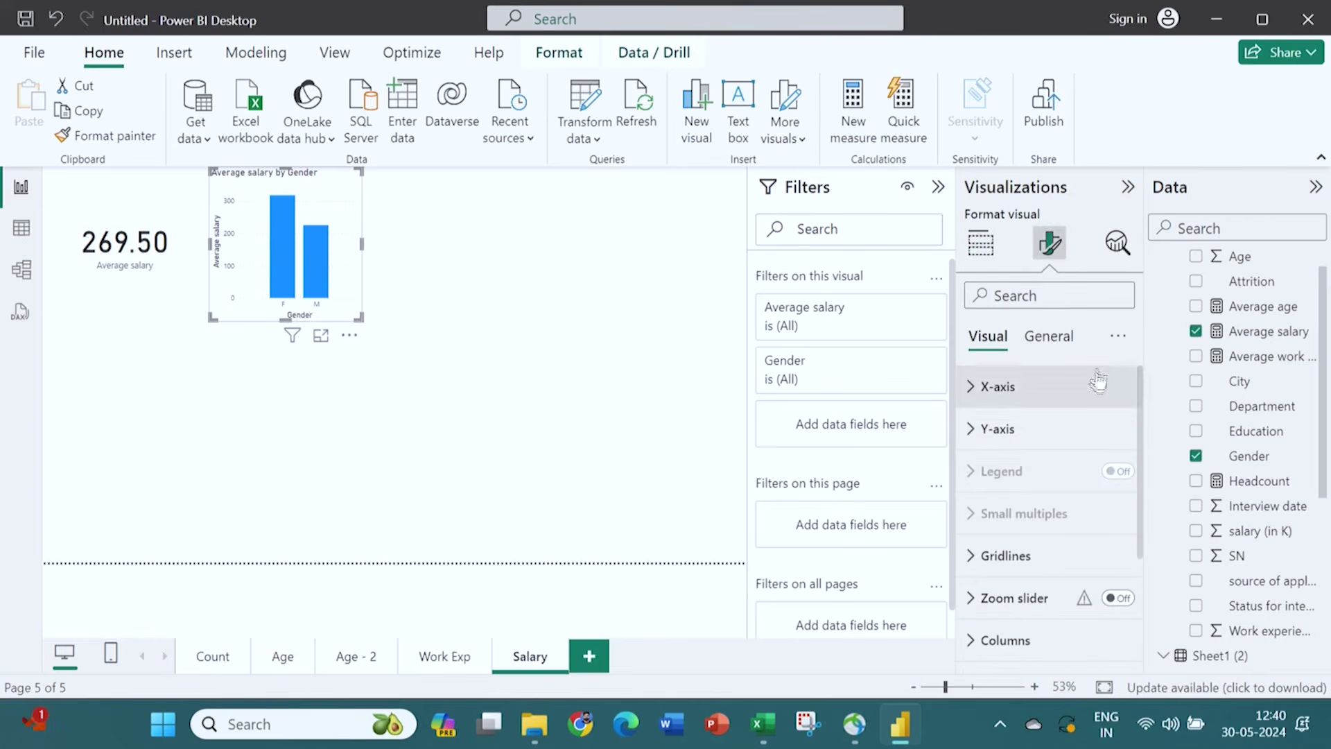
scroll(1144, 444, down, 2)
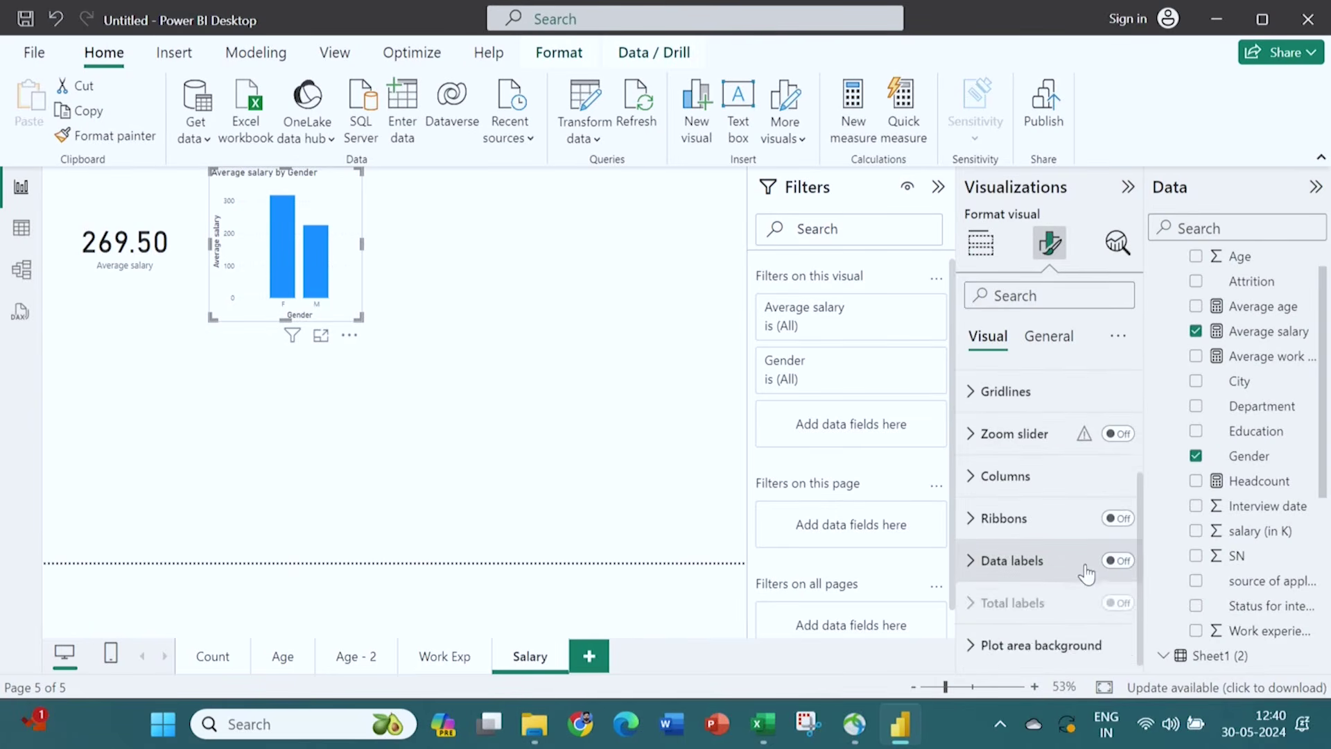
click(1087, 573)
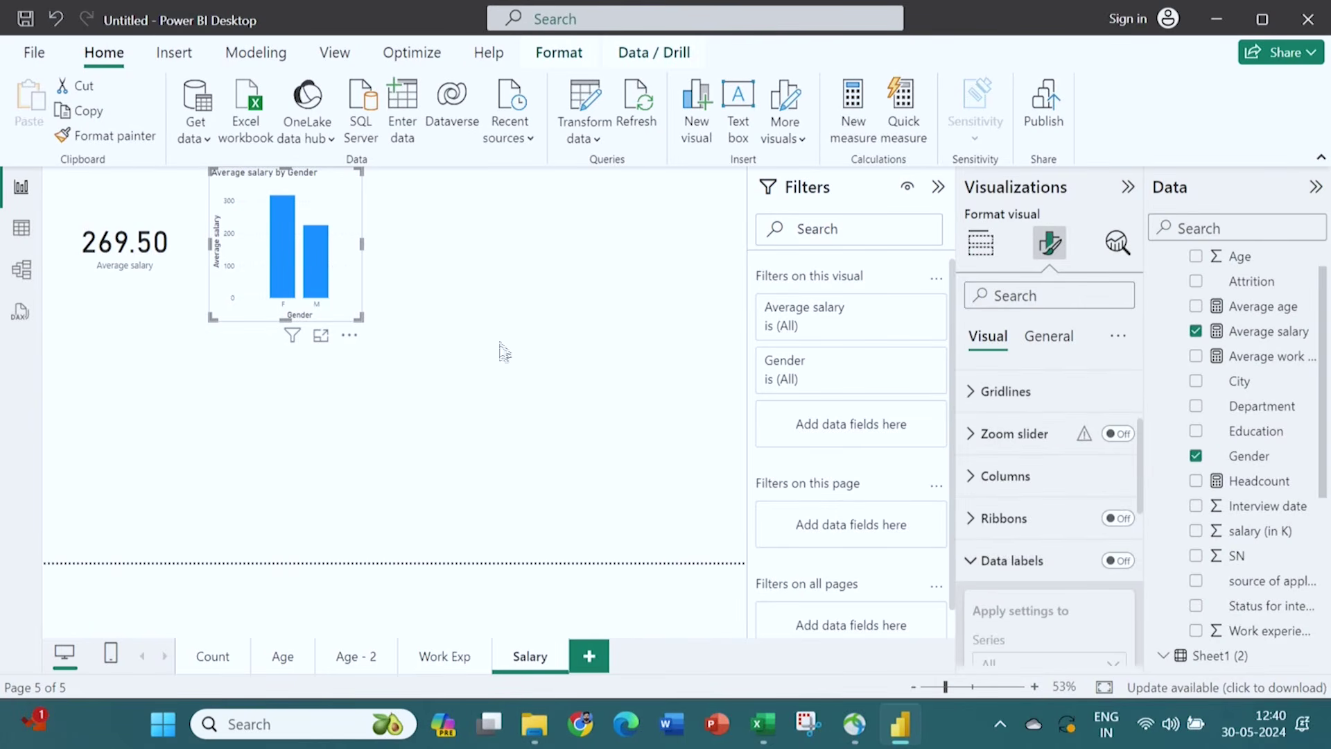
click(1118, 560)
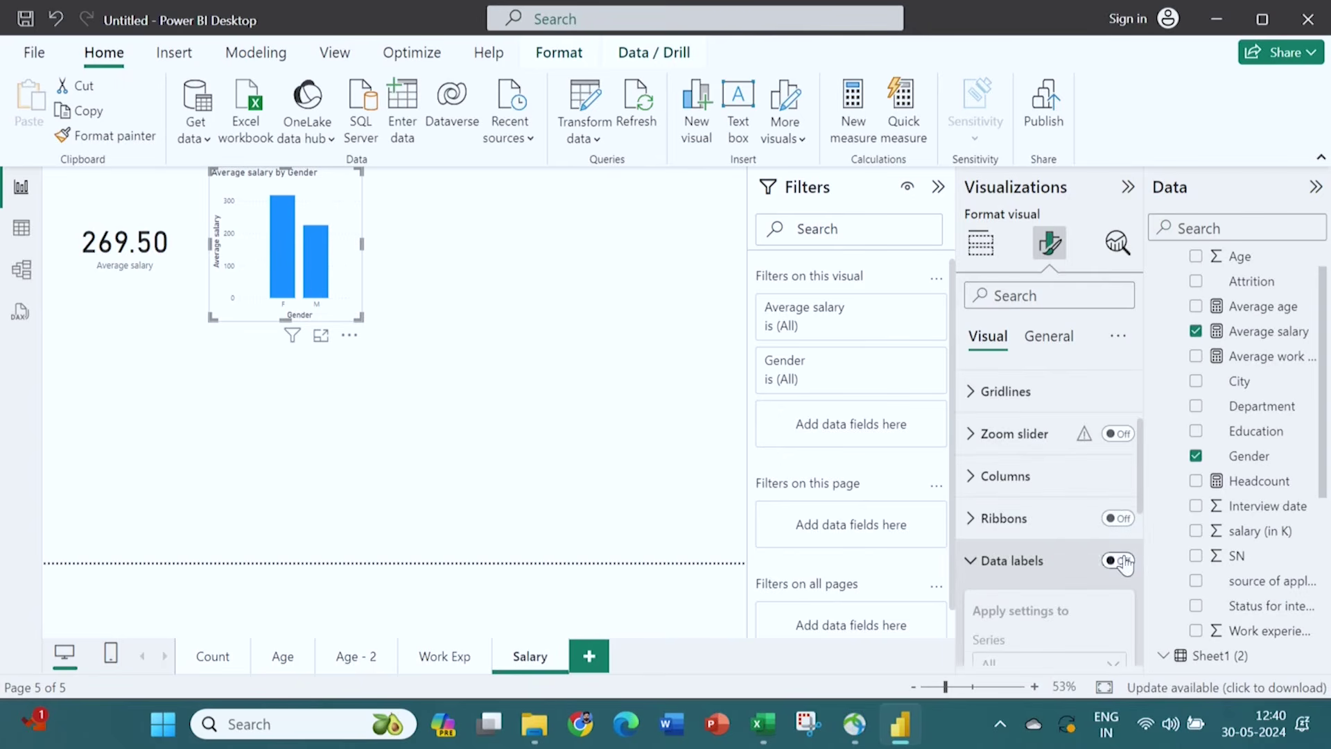
click(489, 273)
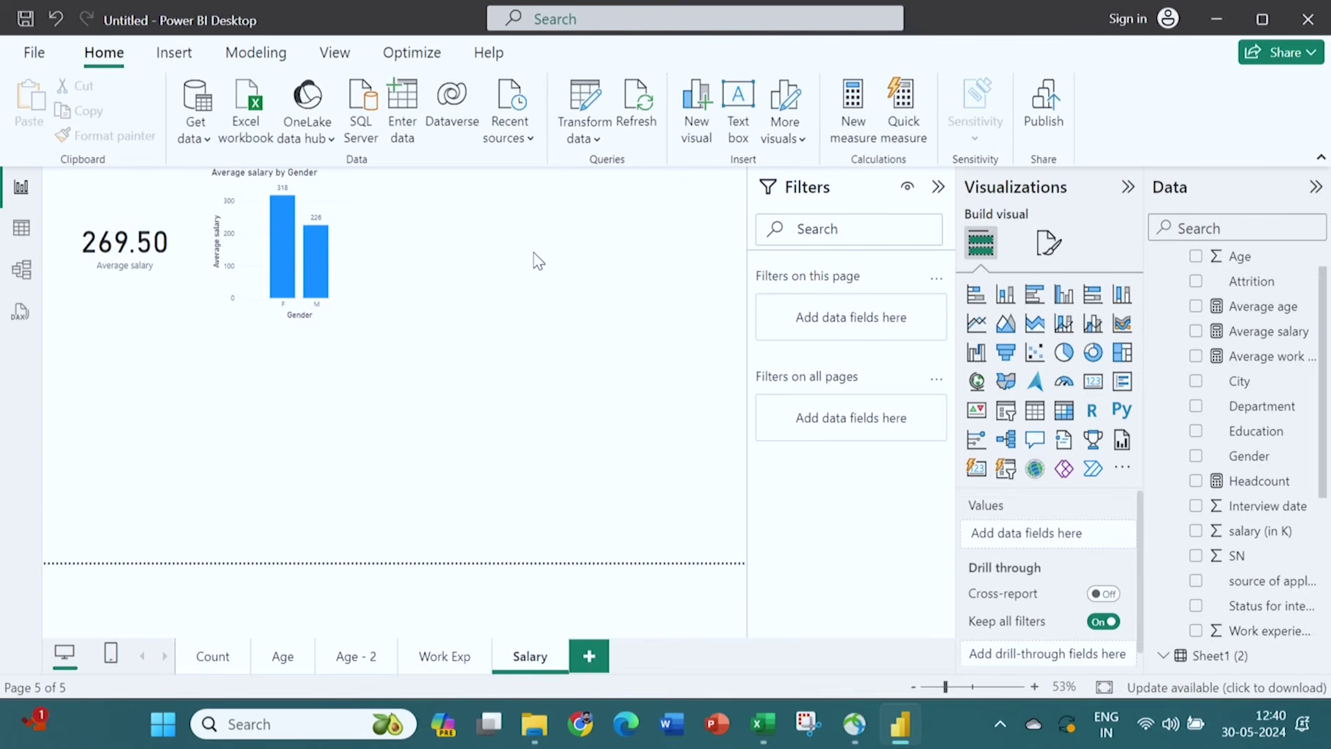
Add a stacked column chart with Average salary on the Y-axis and Education on the X-axis.
click(1006, 294)
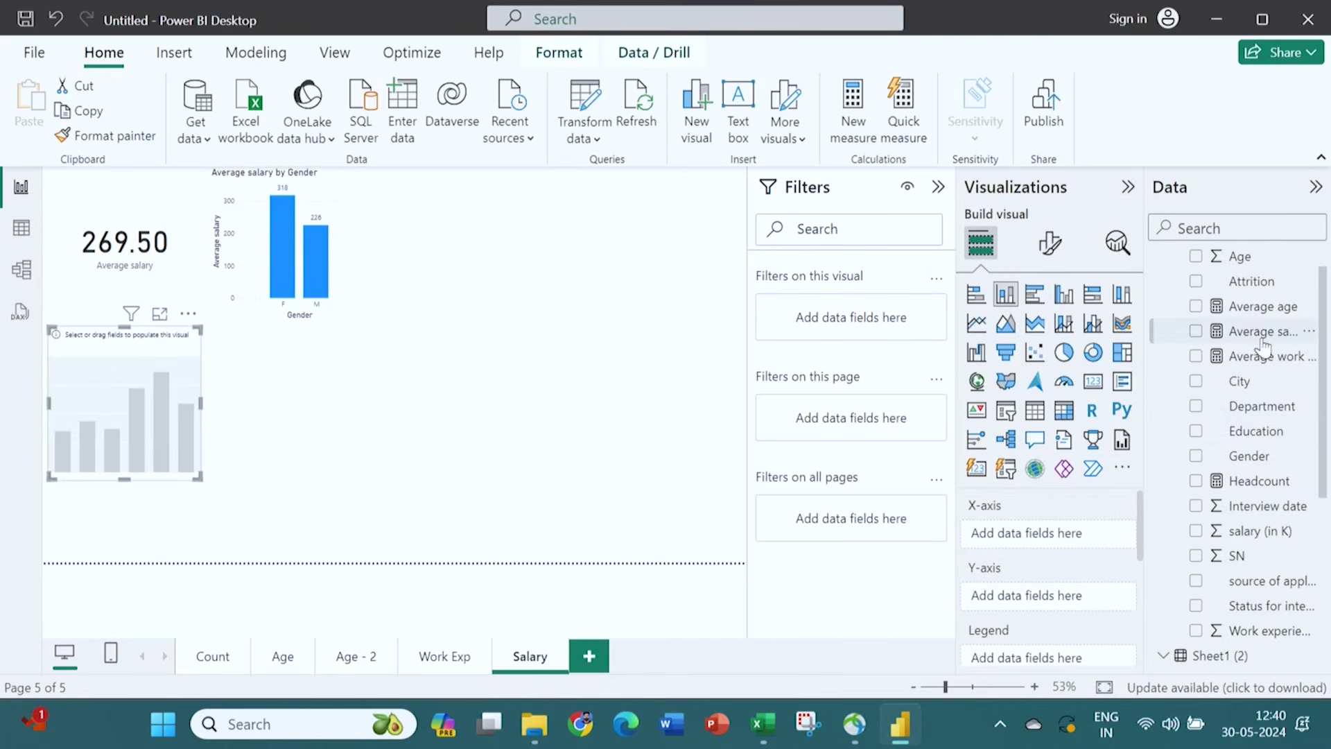
drag(1264, 350, 1077, 605)
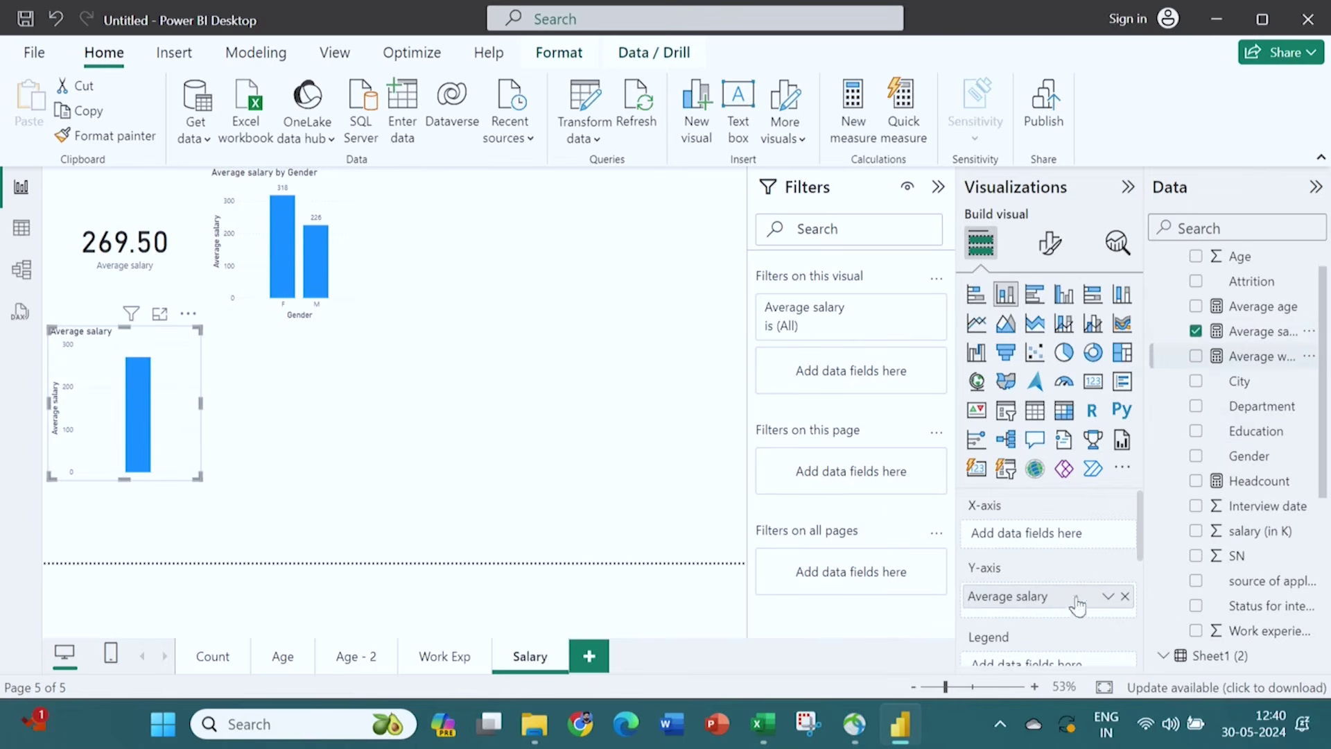
drag(1248, 434, 1078, 548)
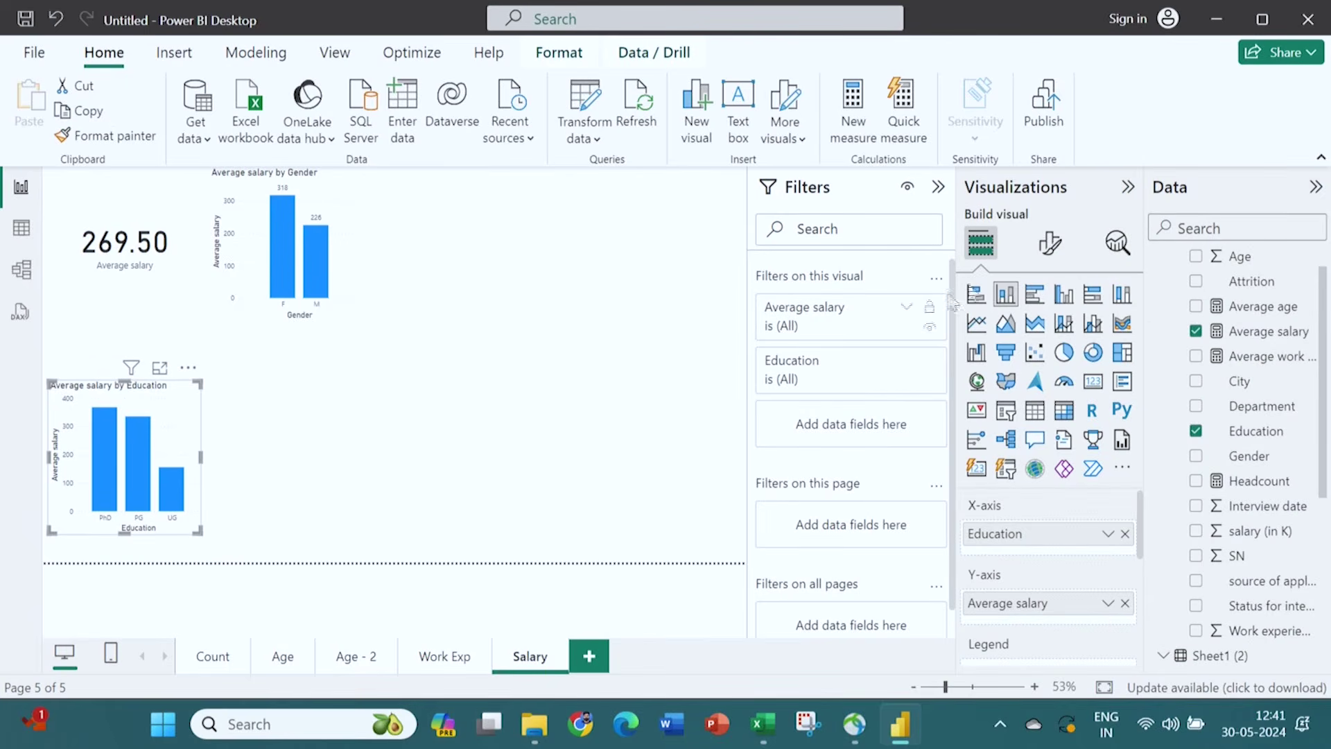
Turn on data labels for the Average salary by Education chart.
click(1051, 243)
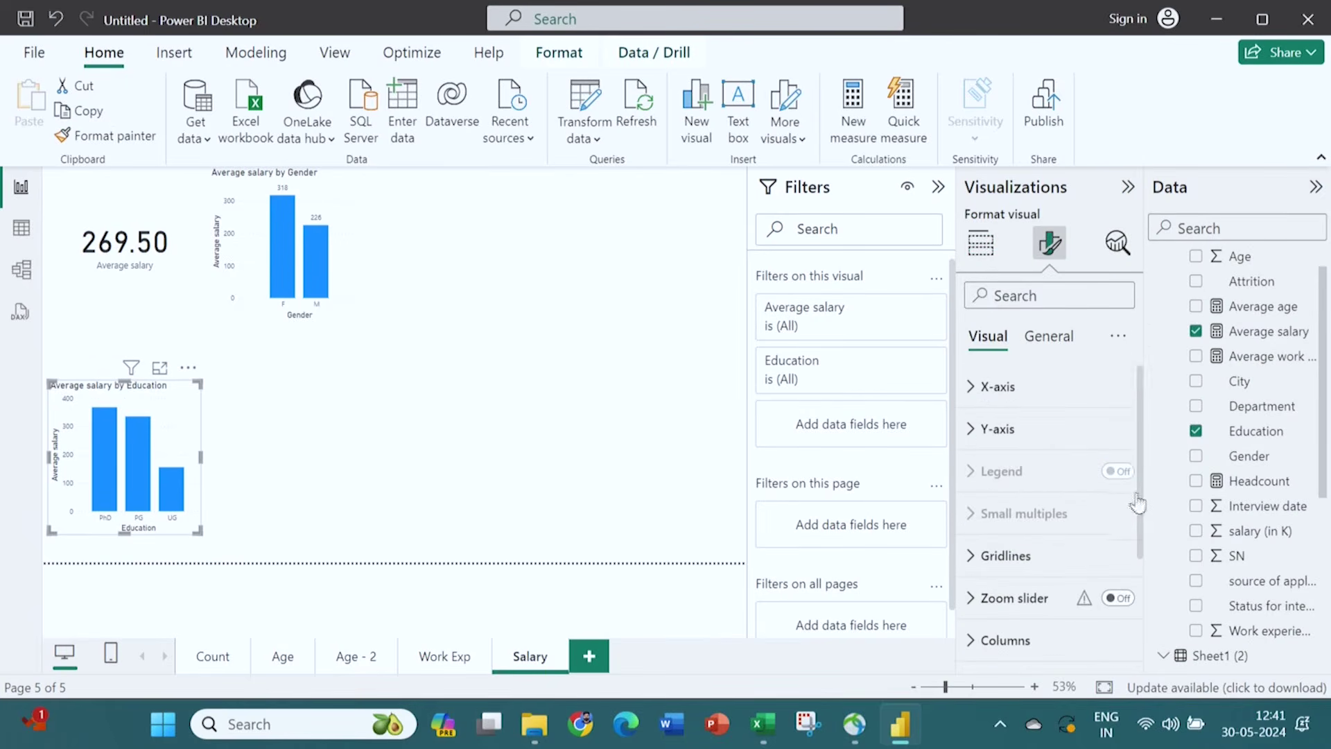
scroll(1102, 506, down, 3)
click(1116, 576)
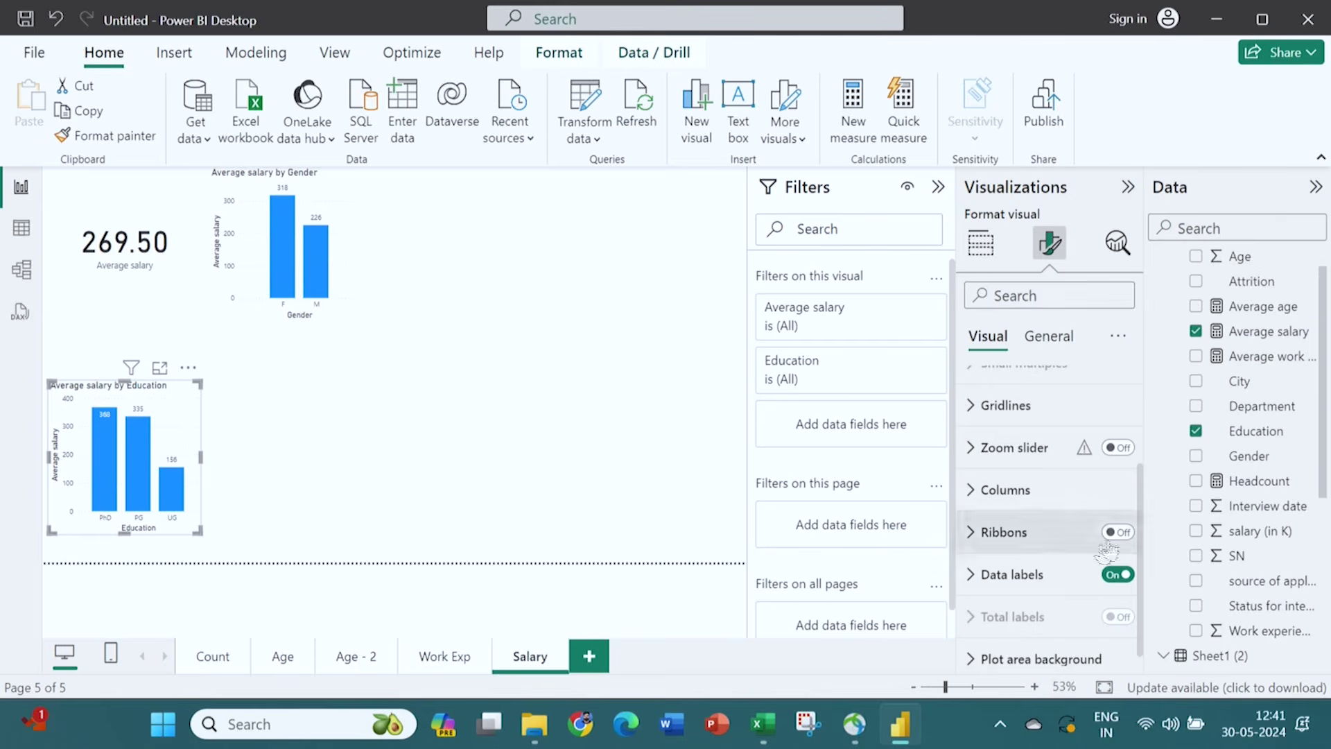
click(1048, 337)
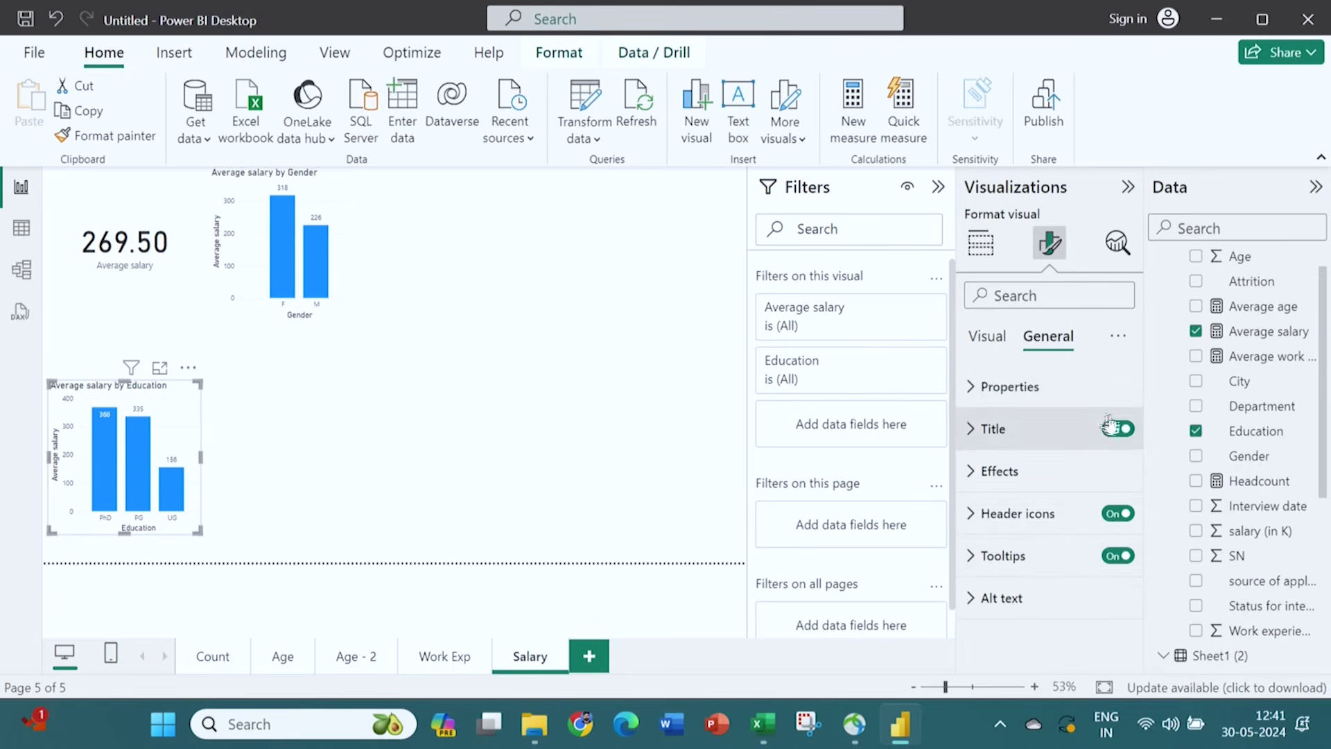
click(1069, 431)
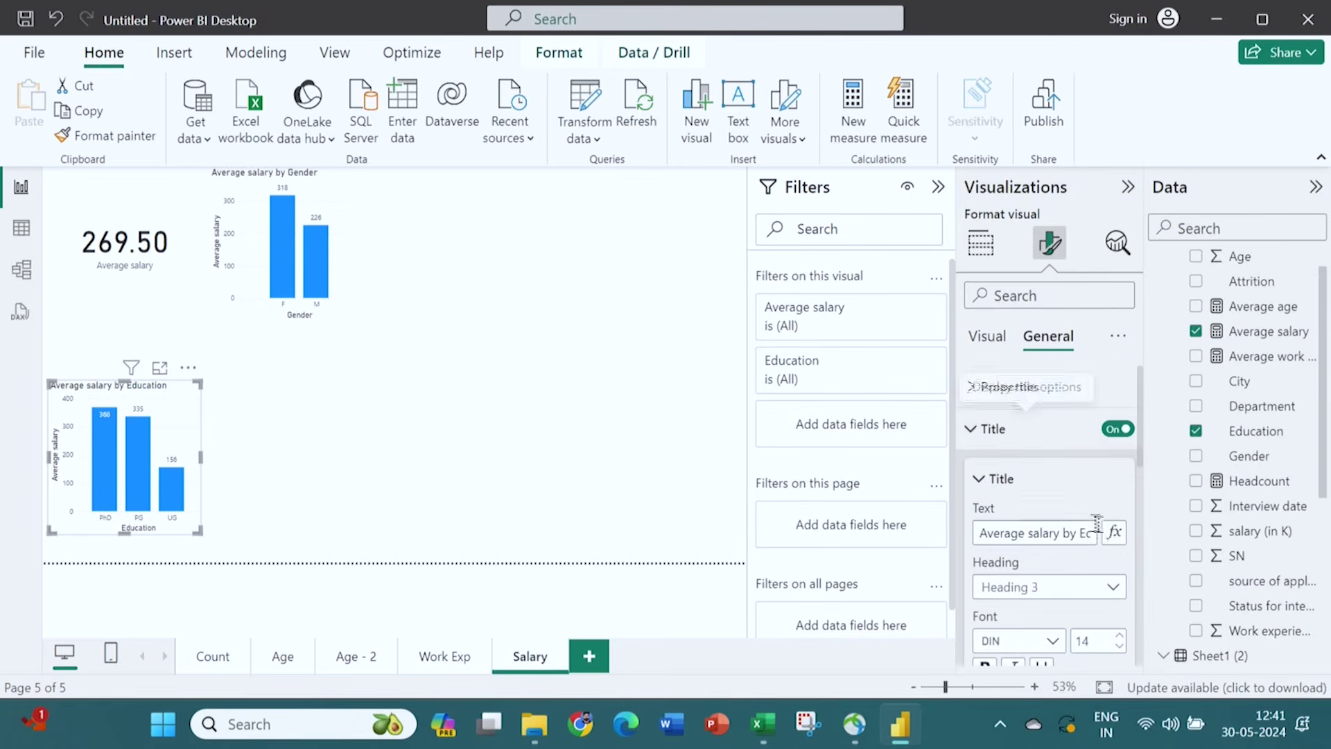
drag(1138, 456, 1142, 500)
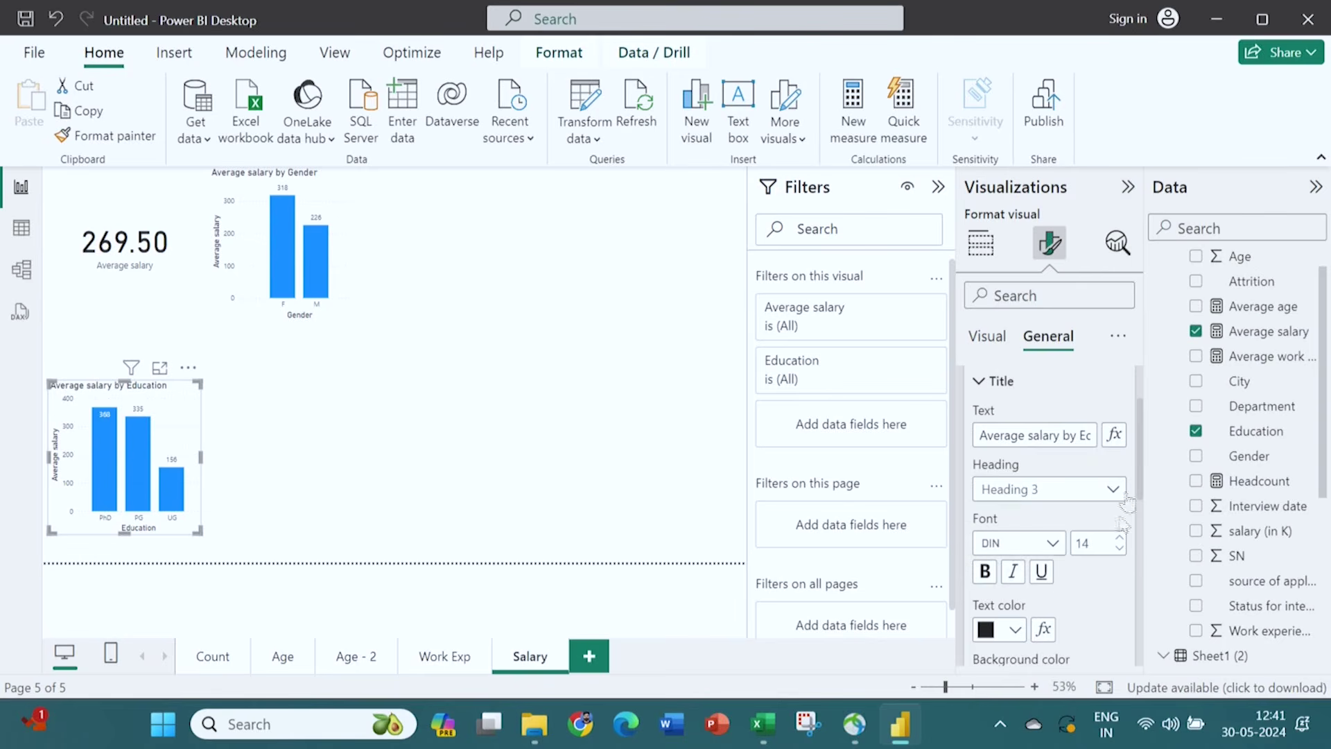
Add a stacked column chart with Average salary on the Y-axis and Department on the X-axis.
click(366, 453)
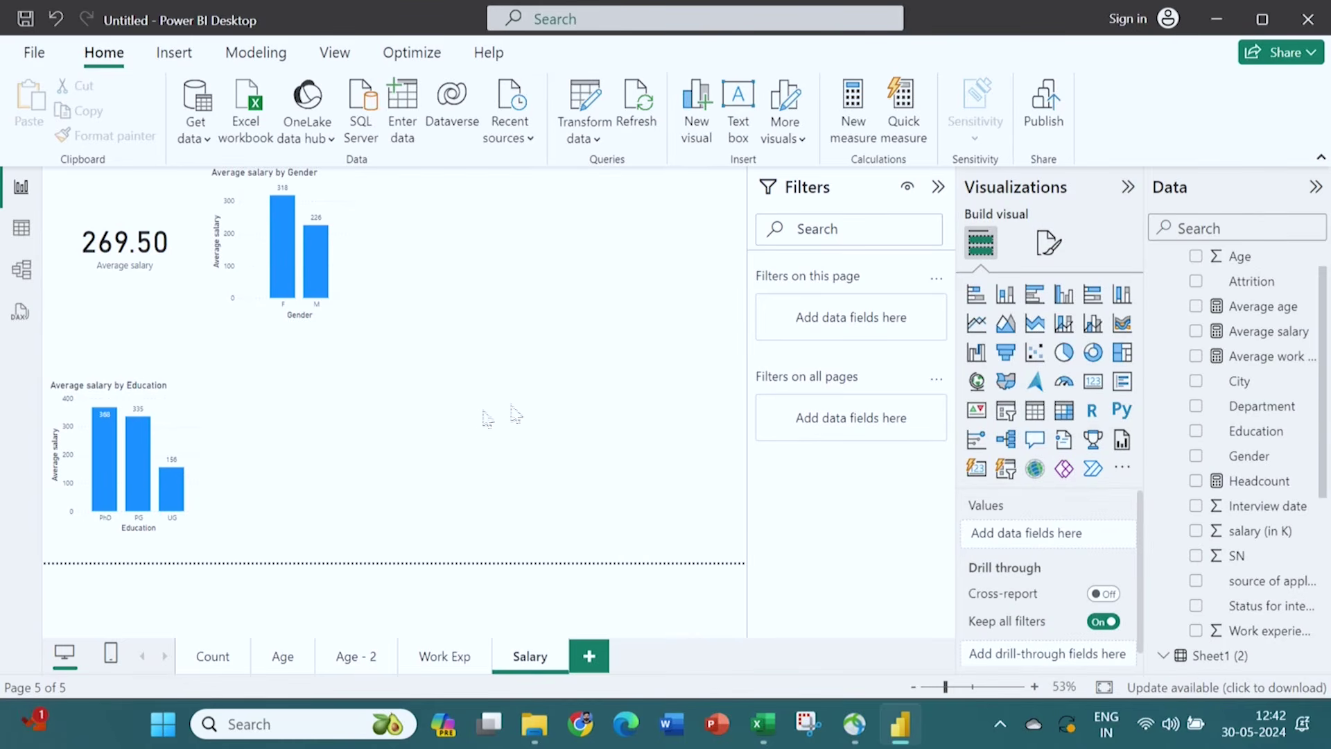
click(1005, 296)
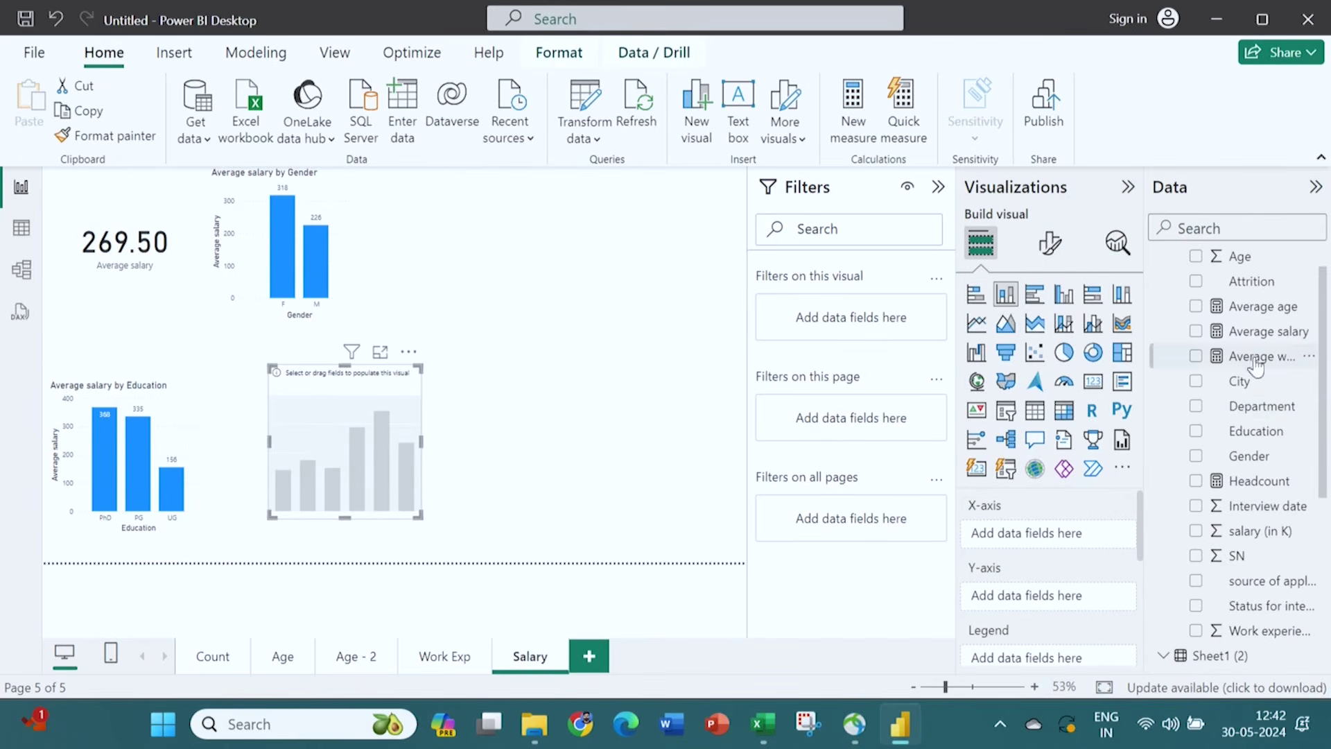
drag(1256, 332, 1075, 596)
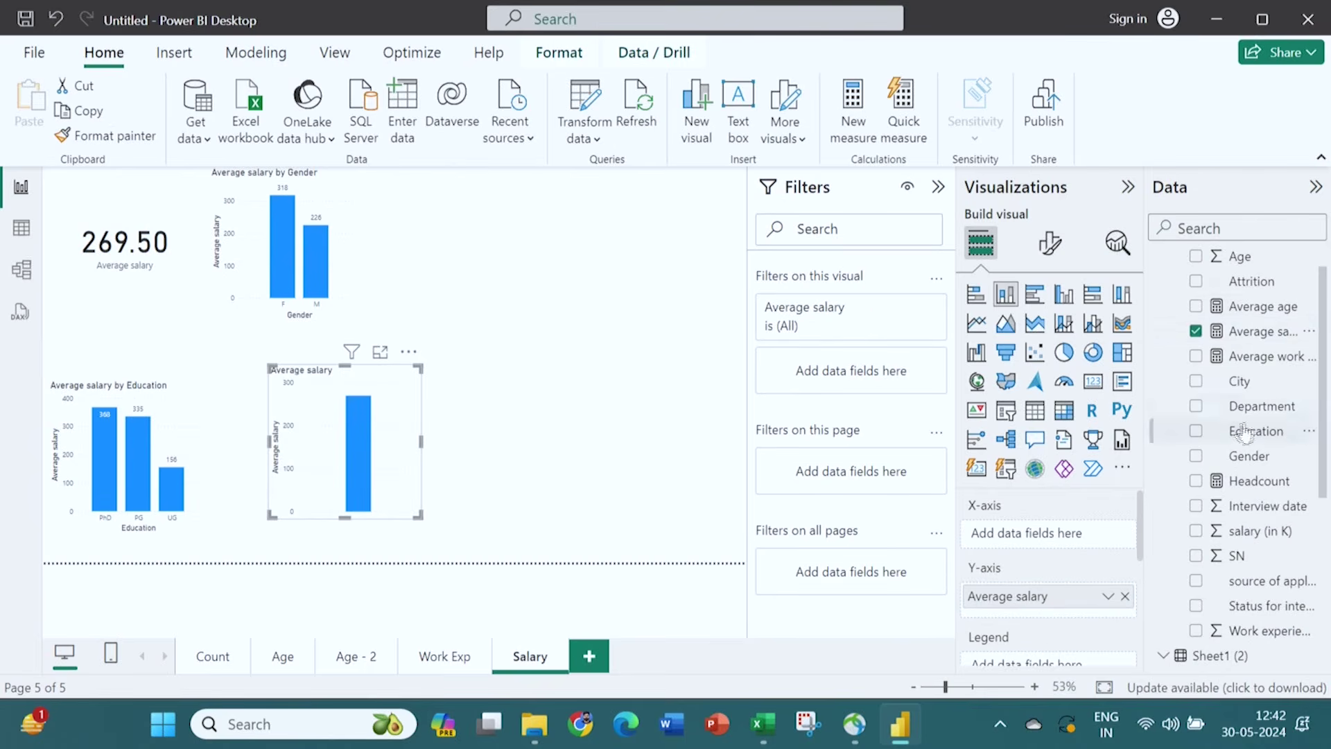
drag(1273, 414, 1084, 544)
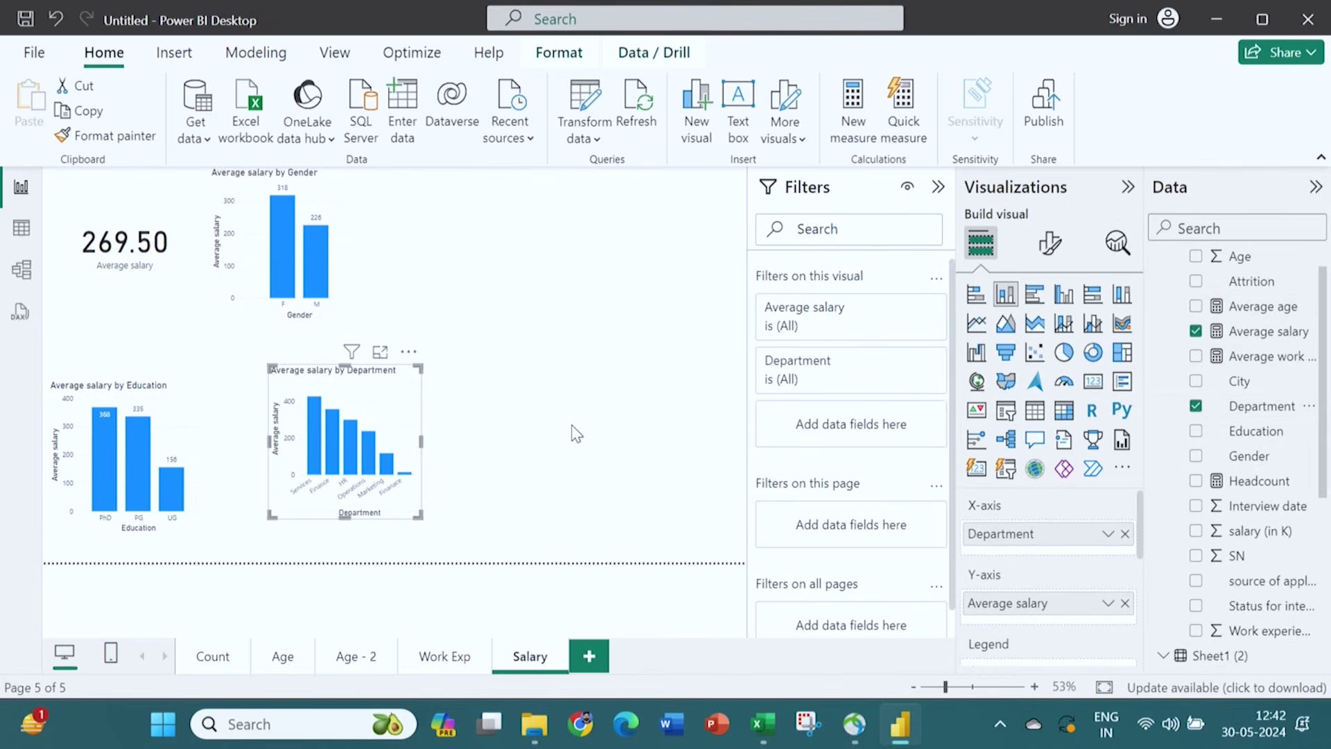
click(530, 426)
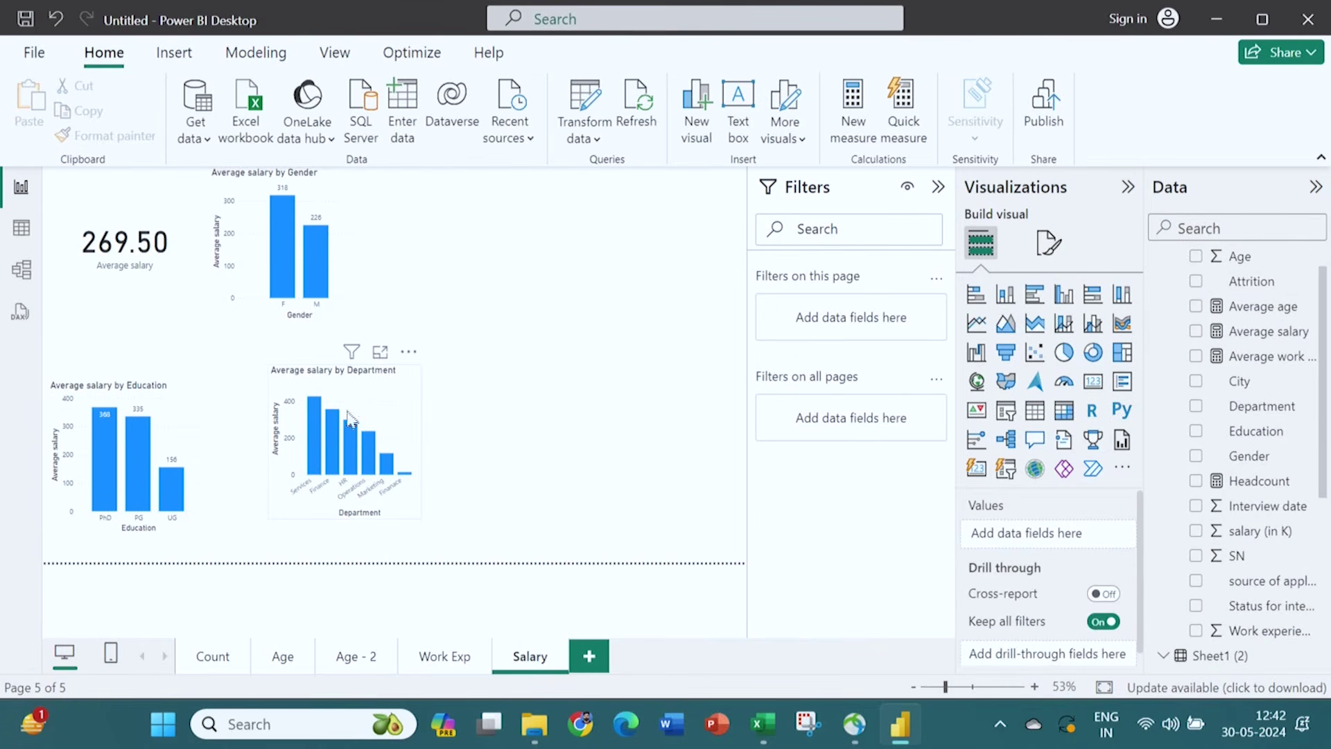
Move the Department and Education salary charts into the upper row, beside the Gender chart.
drag(350, 409, 475, 211)
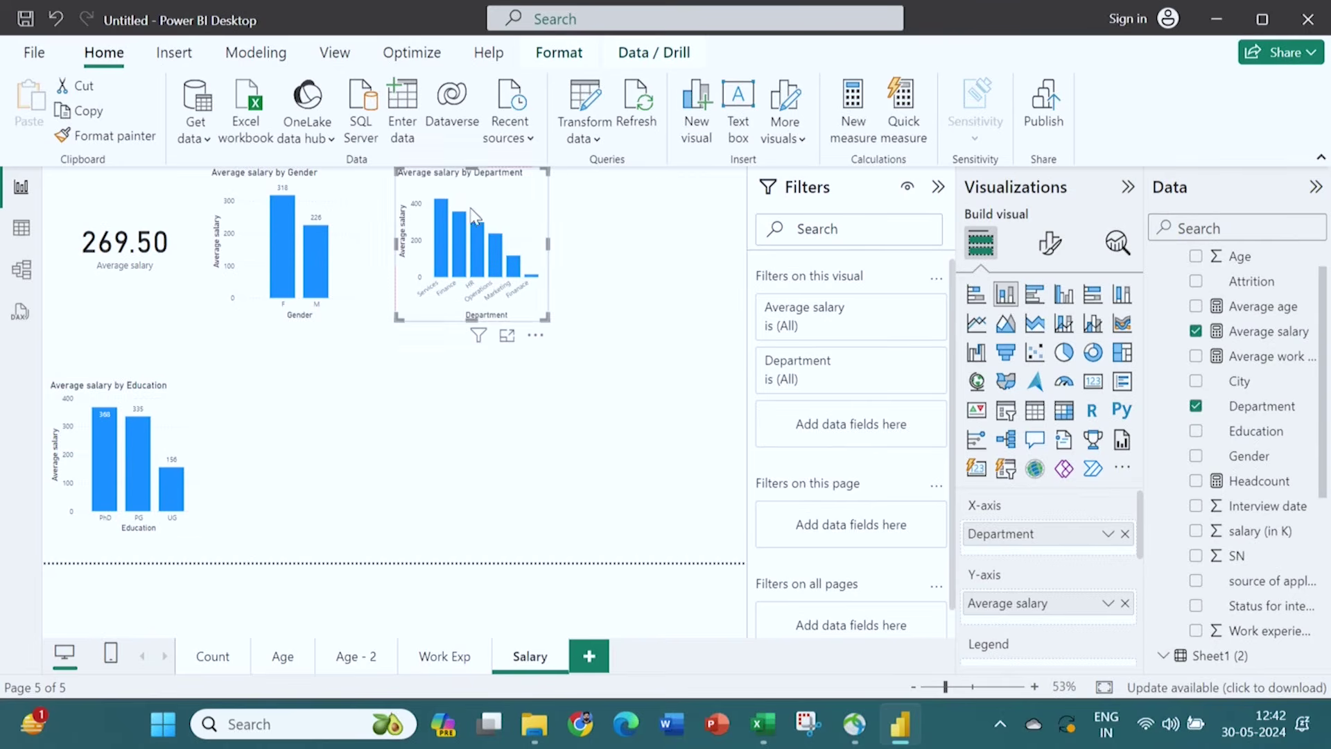
click(177, 416)
drag(177, 416, 694, 208)
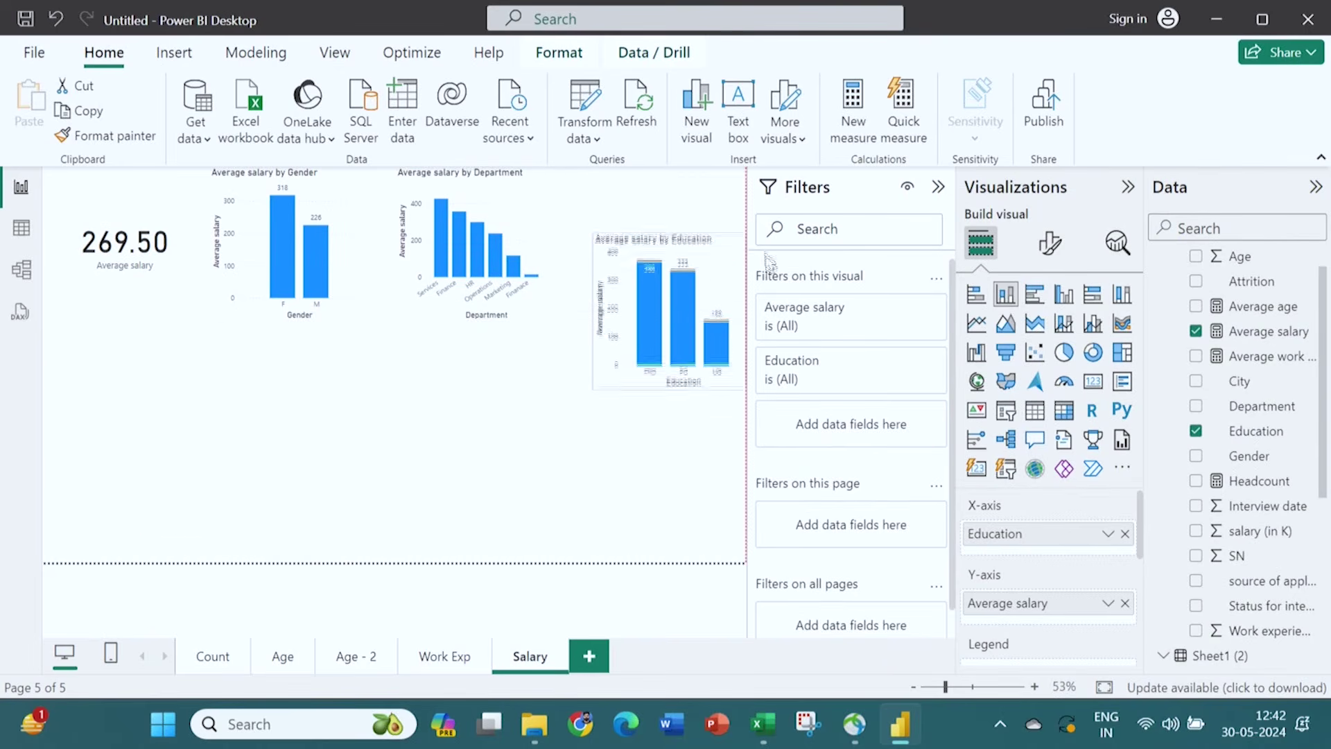
Build a stacked column chart of Average salary by City and place it at the page's lower left.
click(288, 526)
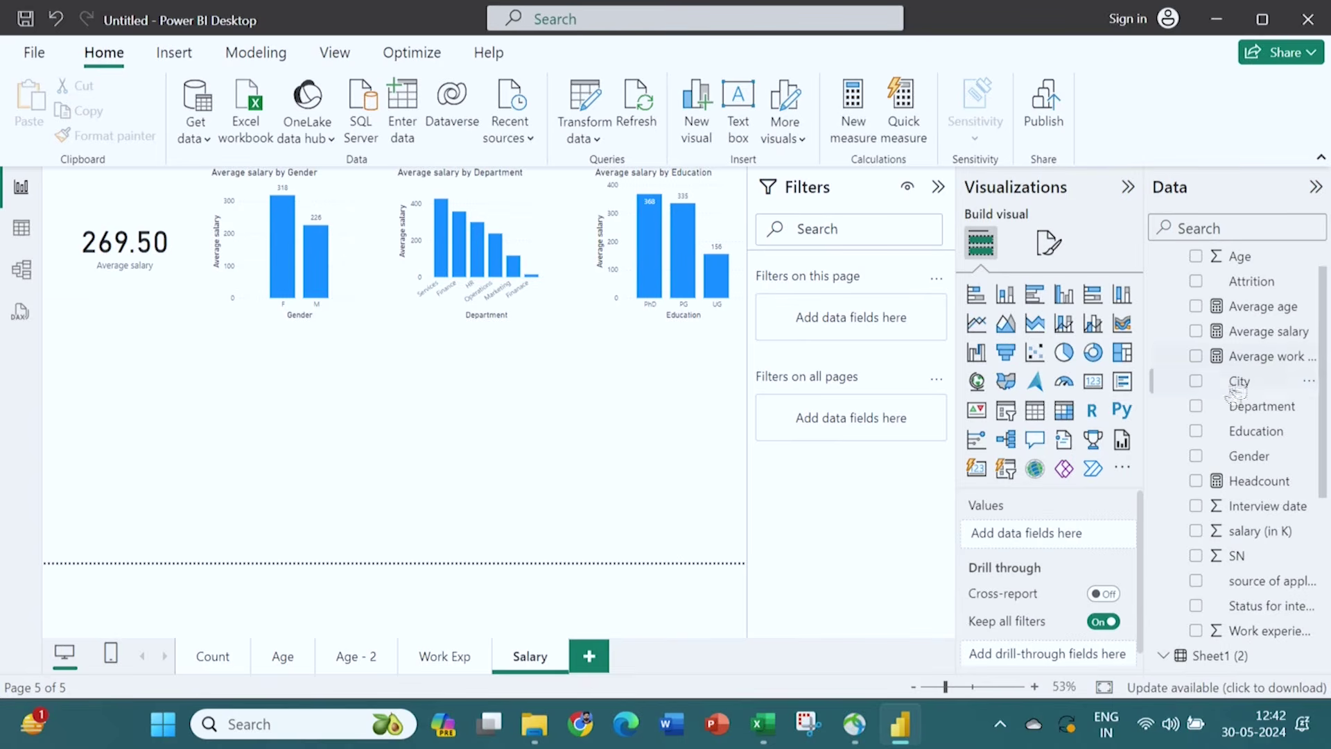
click(1005, 294)
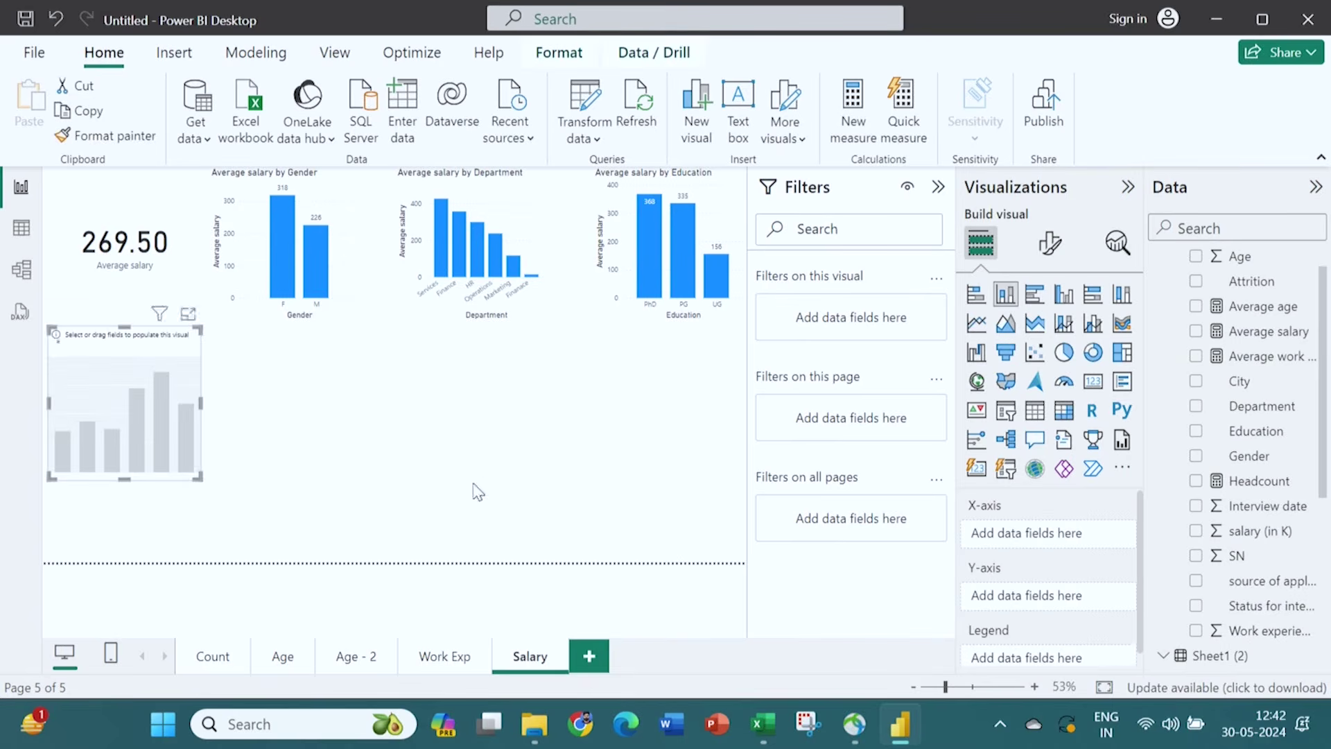
drag(149, 416, 144, 483)
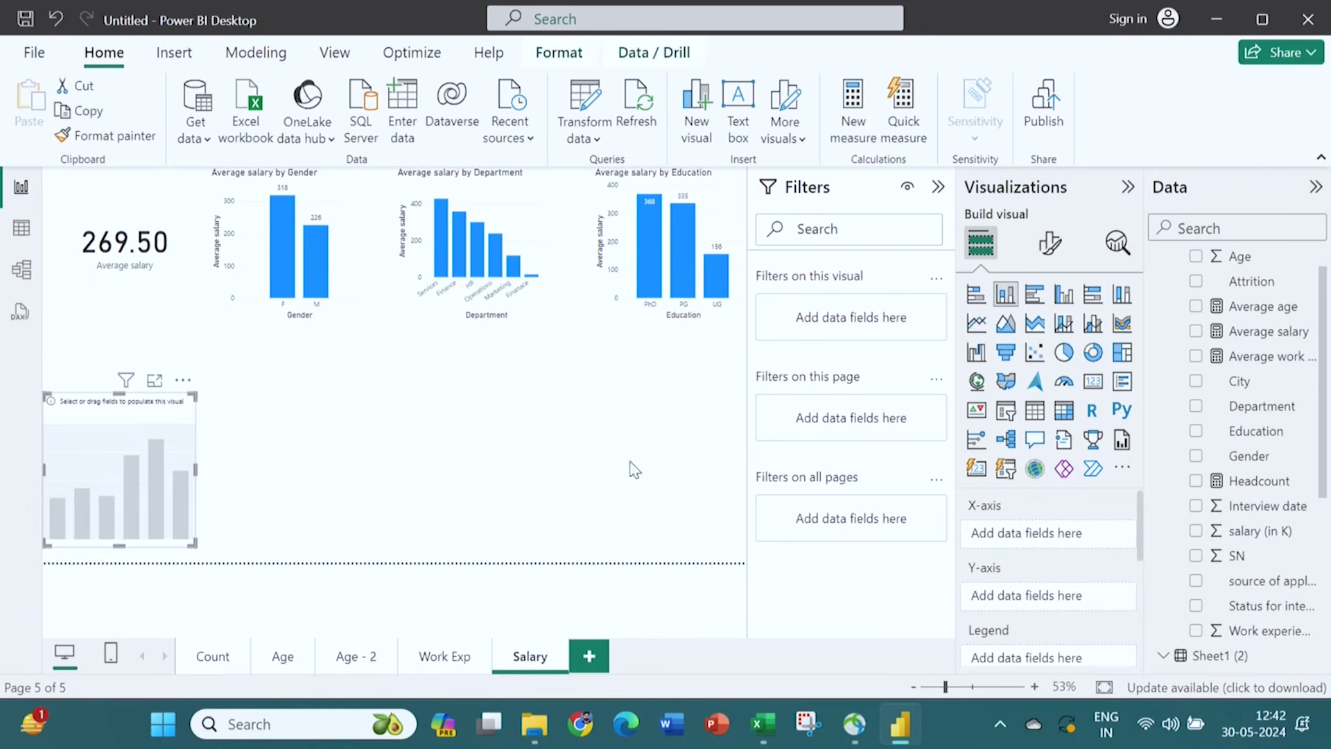
drag(1257, 333, 1074, 603)
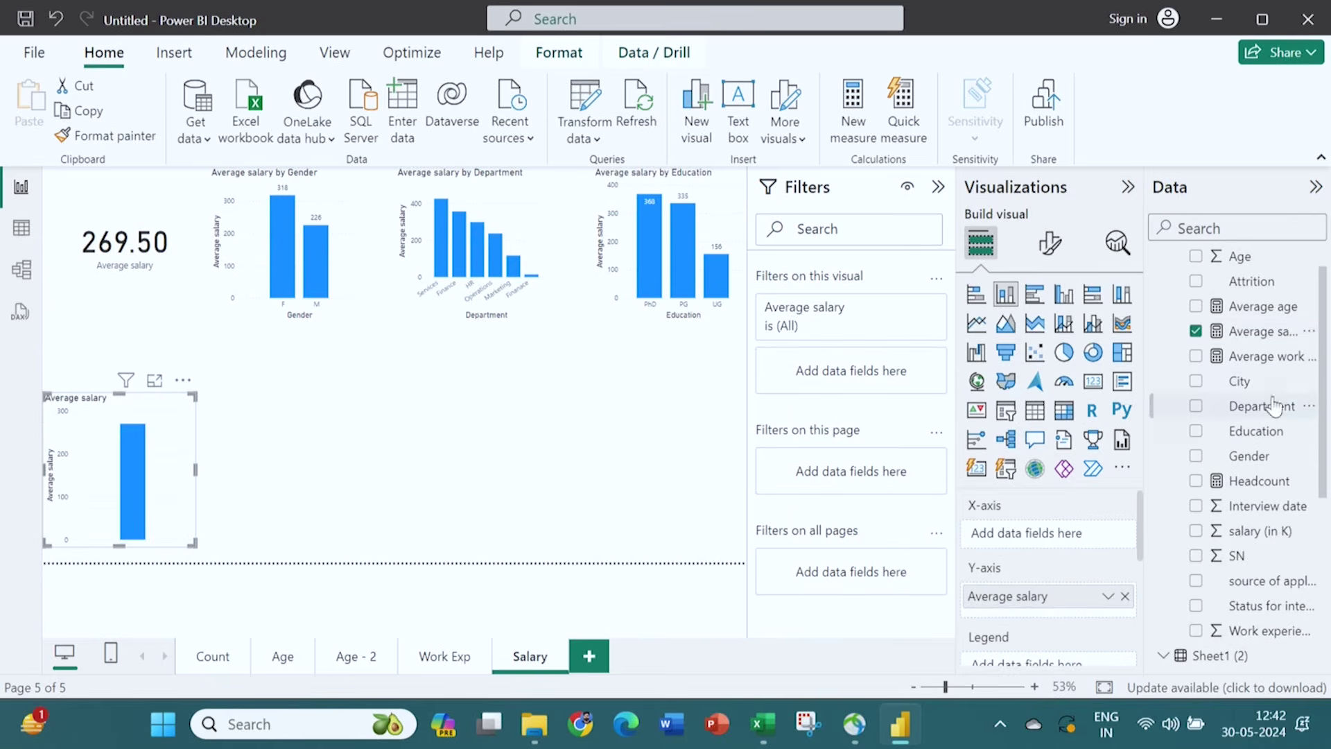
drag(1247, 403, 1054, 538)
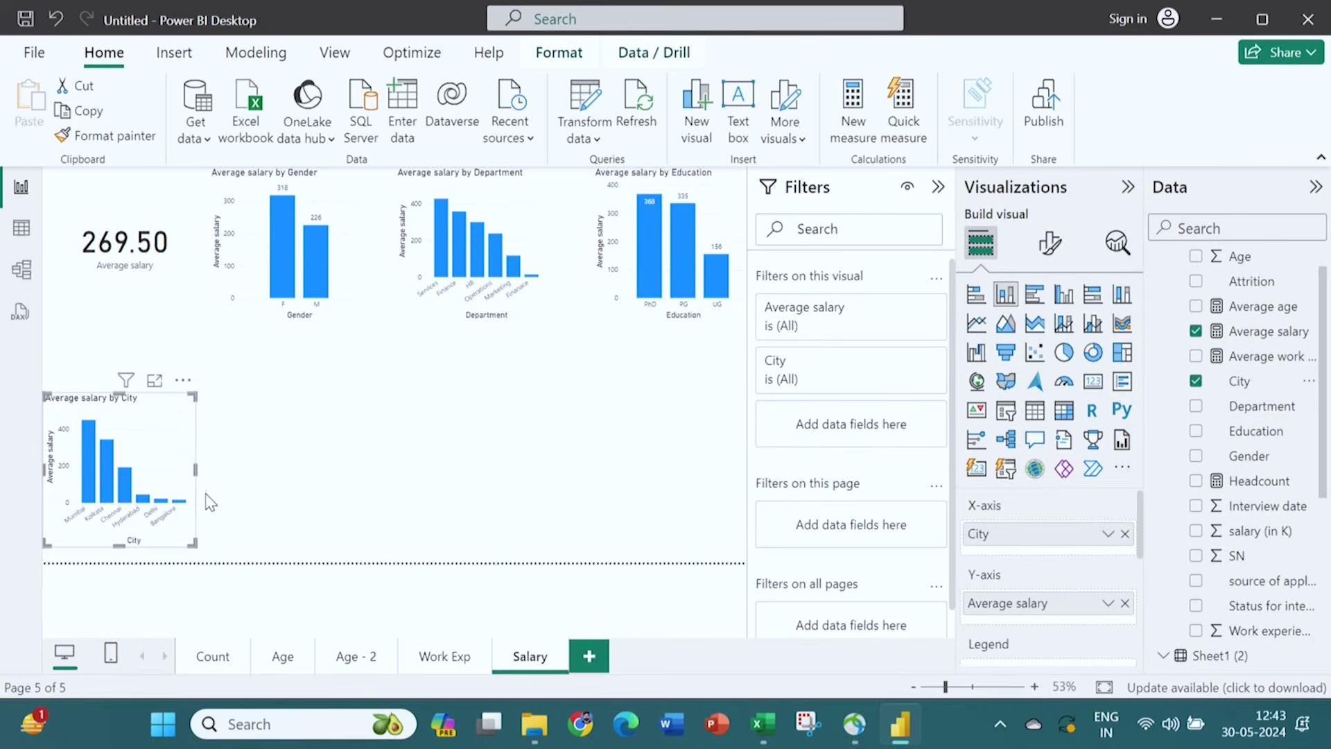
drag(150, 458, 150, 461)
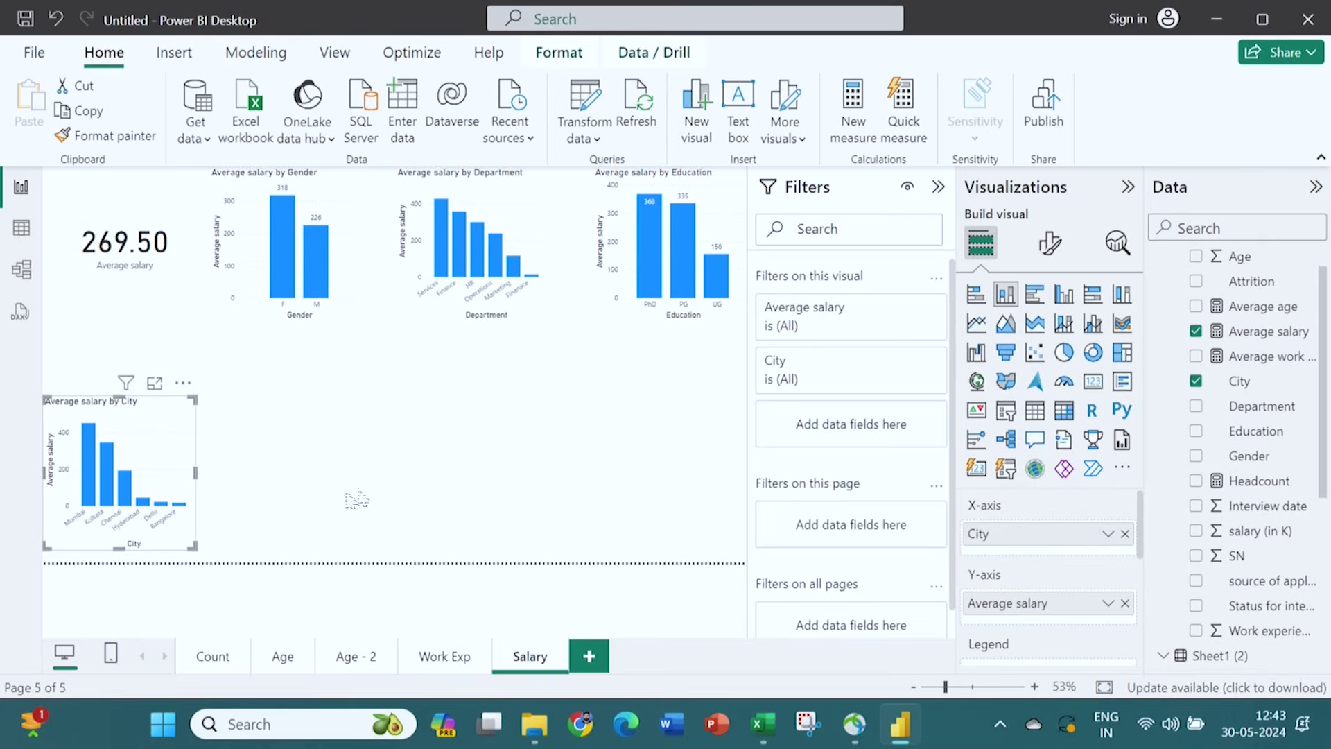
key(Escape)
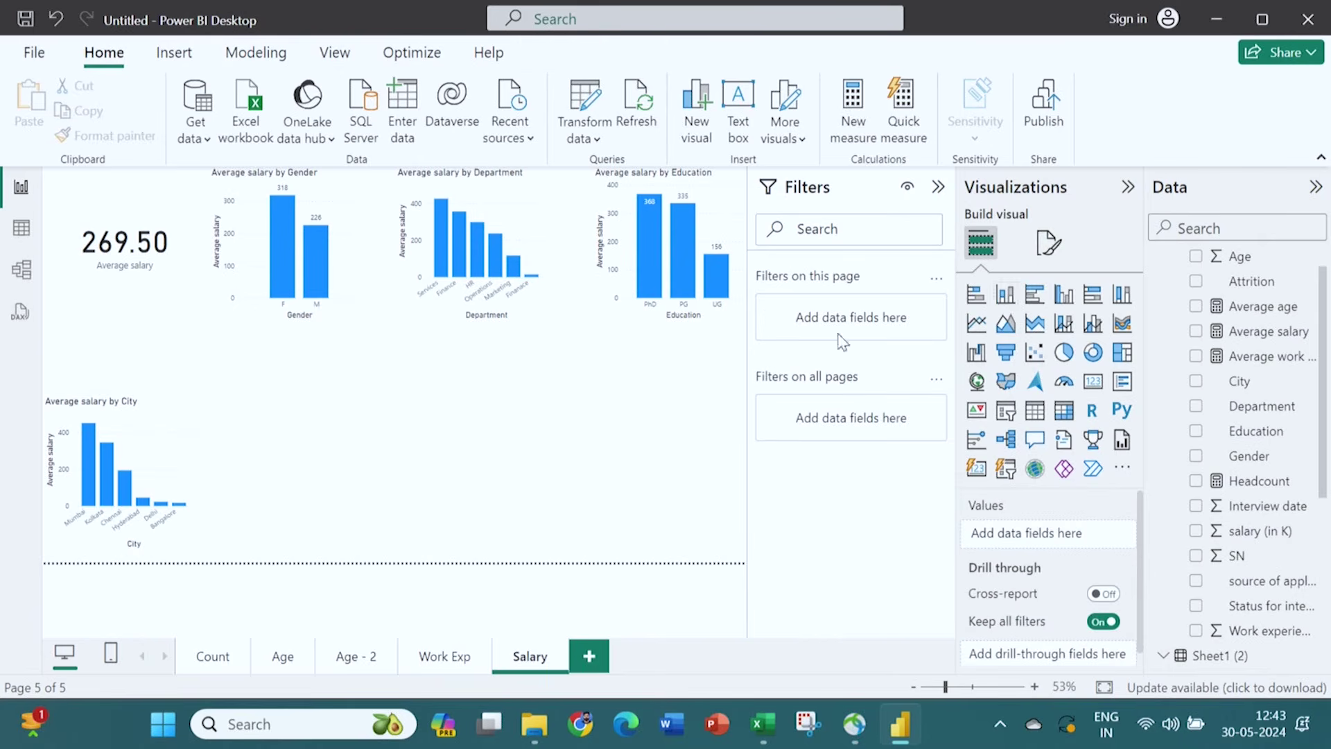
Build a stacked column chart of Average salary by source of application, placed to the right of the City chart.
click(1004, 297)
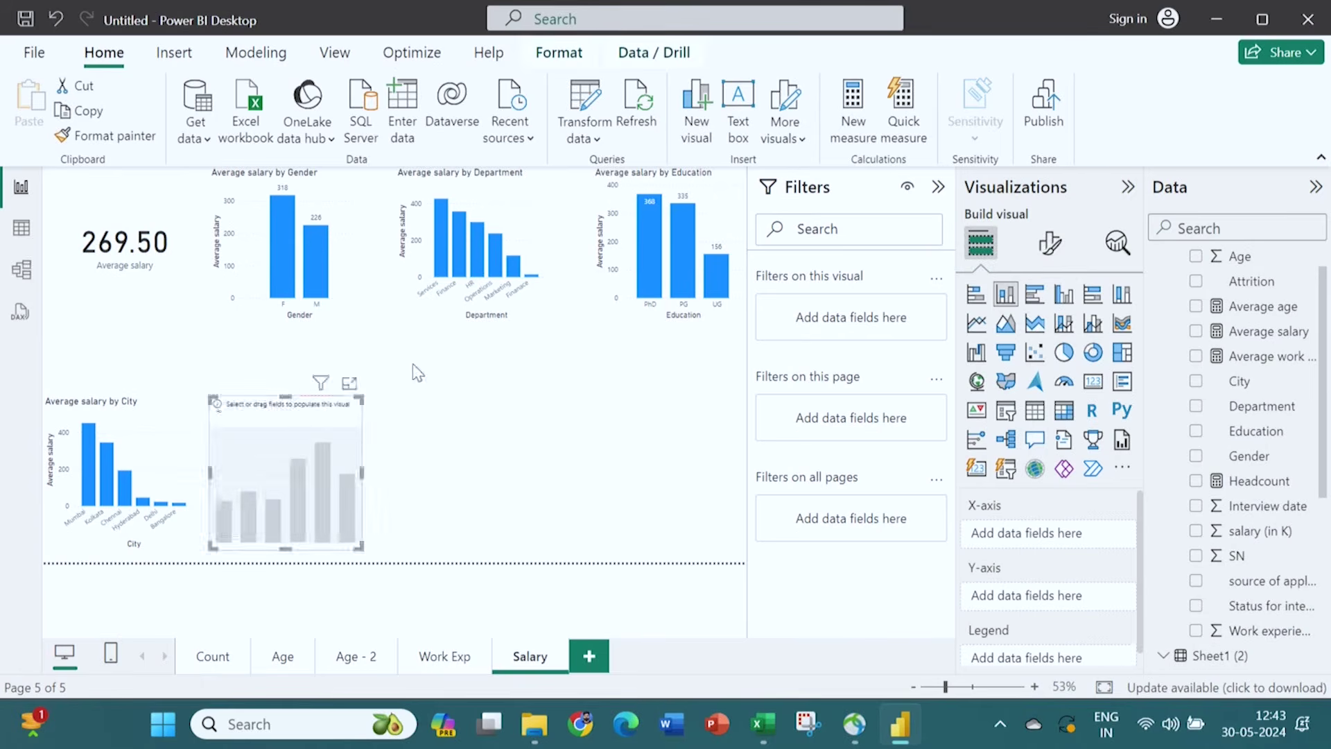
drag(305, 439, 404, 439)
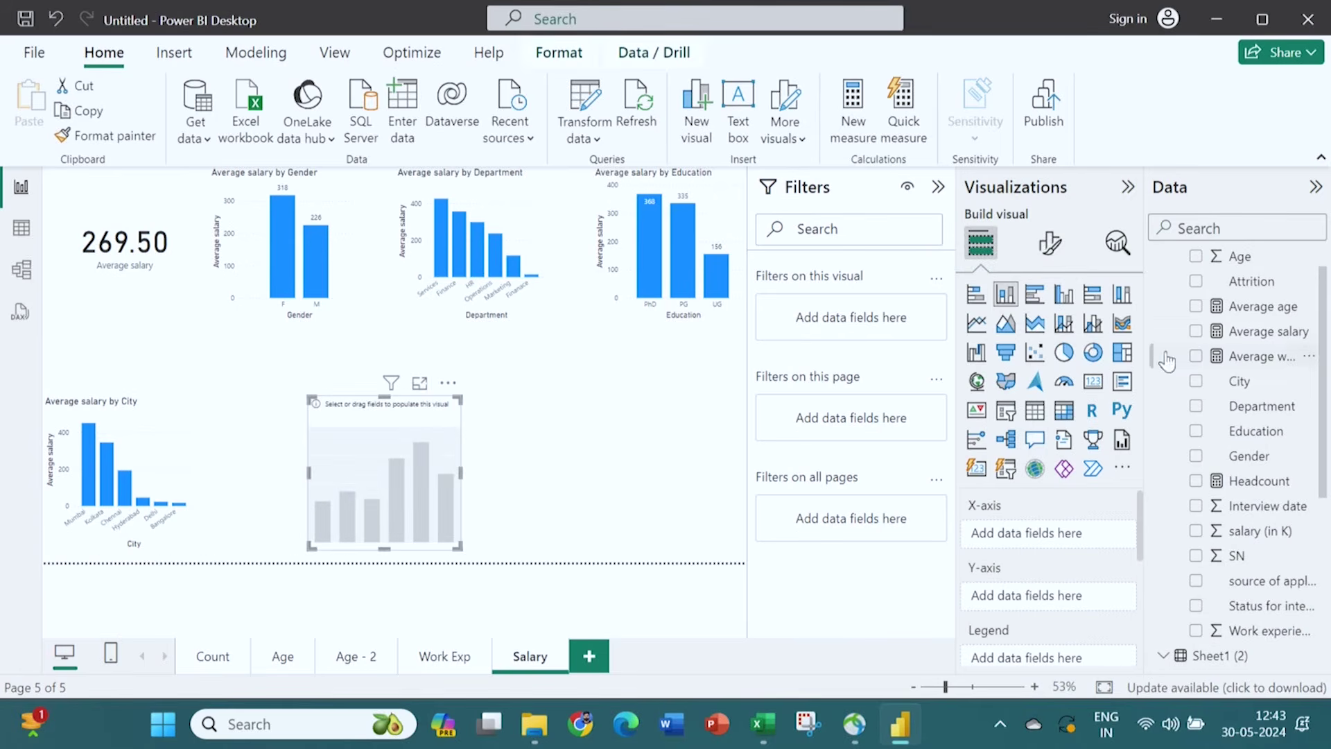
drag(1284, 339, 1089, 602)
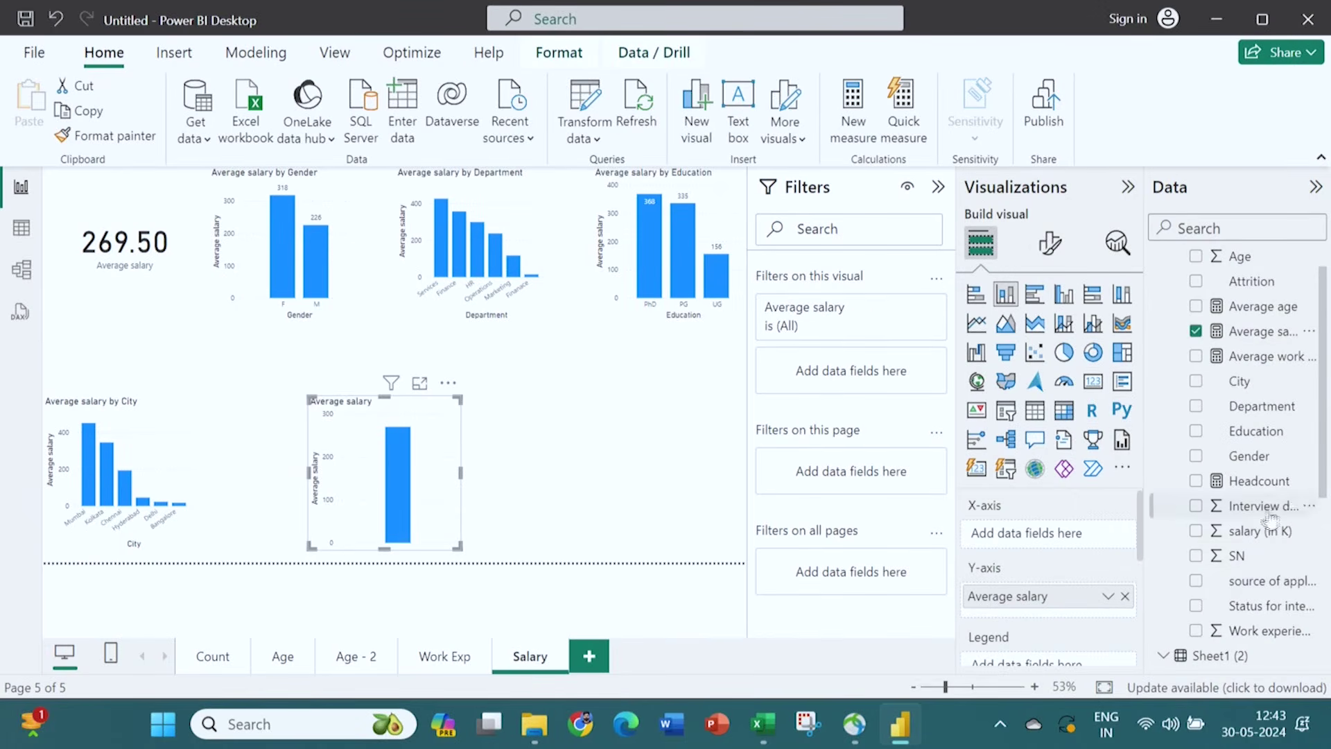
drag(1248, 583, 1077, 544)
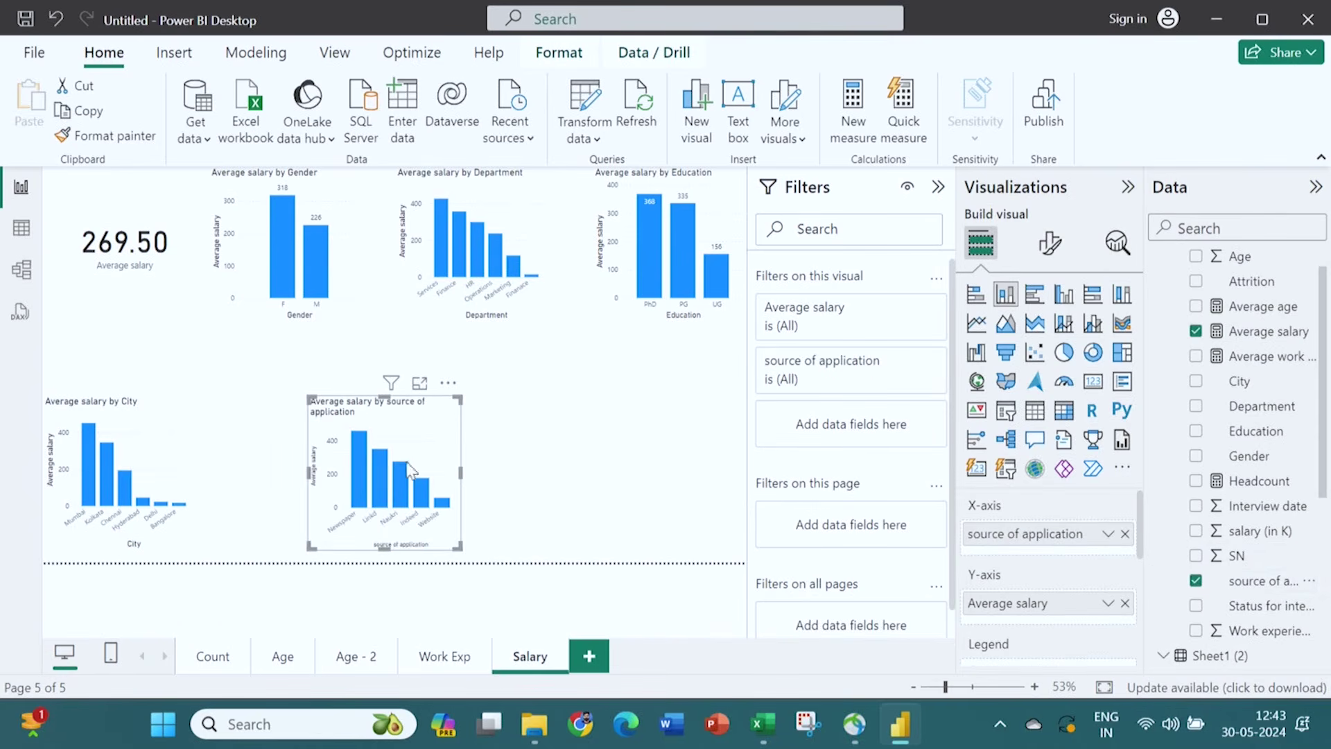
Turn on data labels for the Average salary by source of application chart.
click(1050, 243)
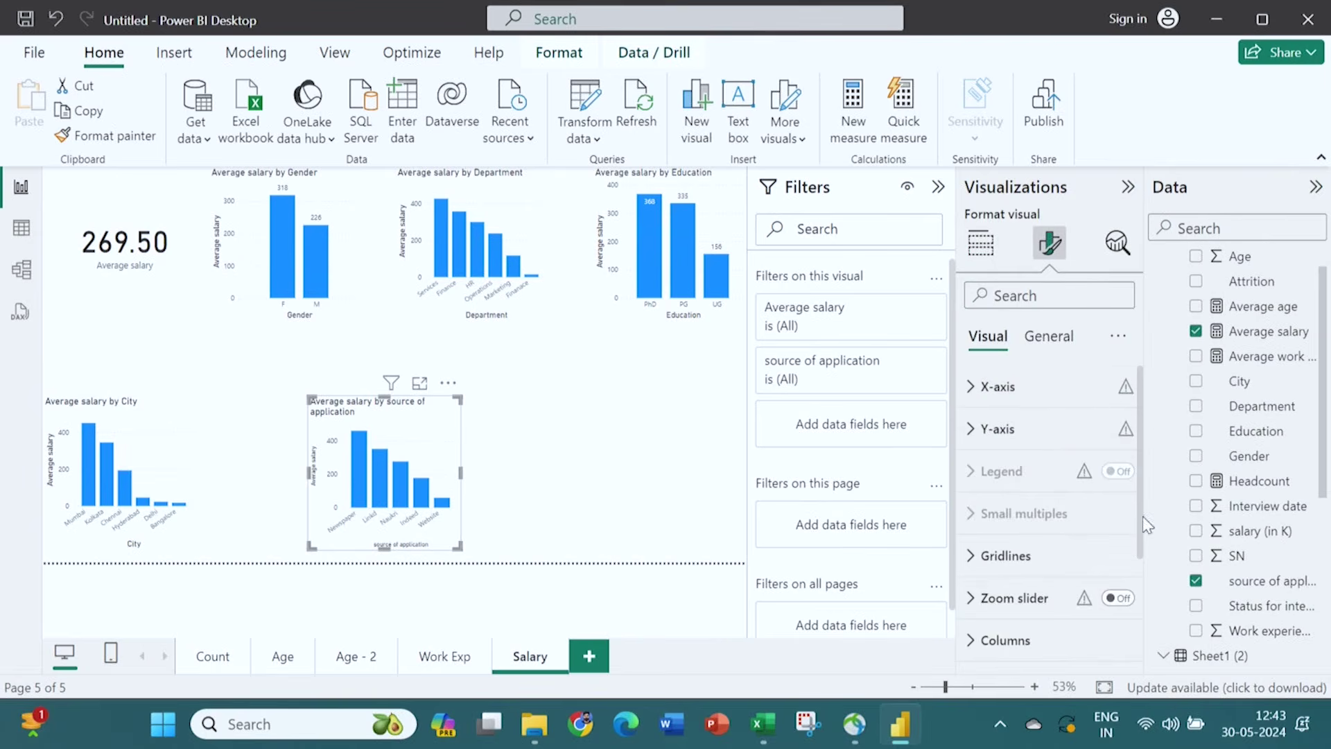
scroll(1118, 594, down, 3)
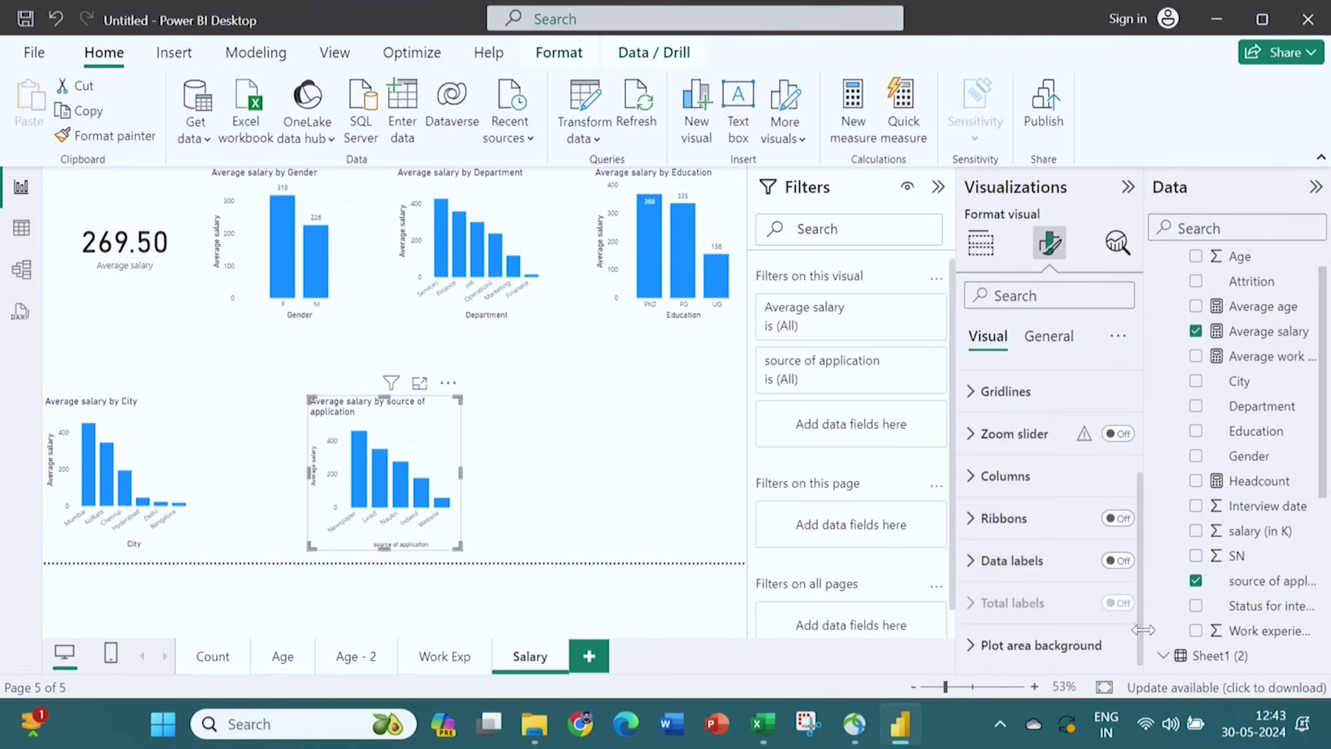
click(1113, 562)
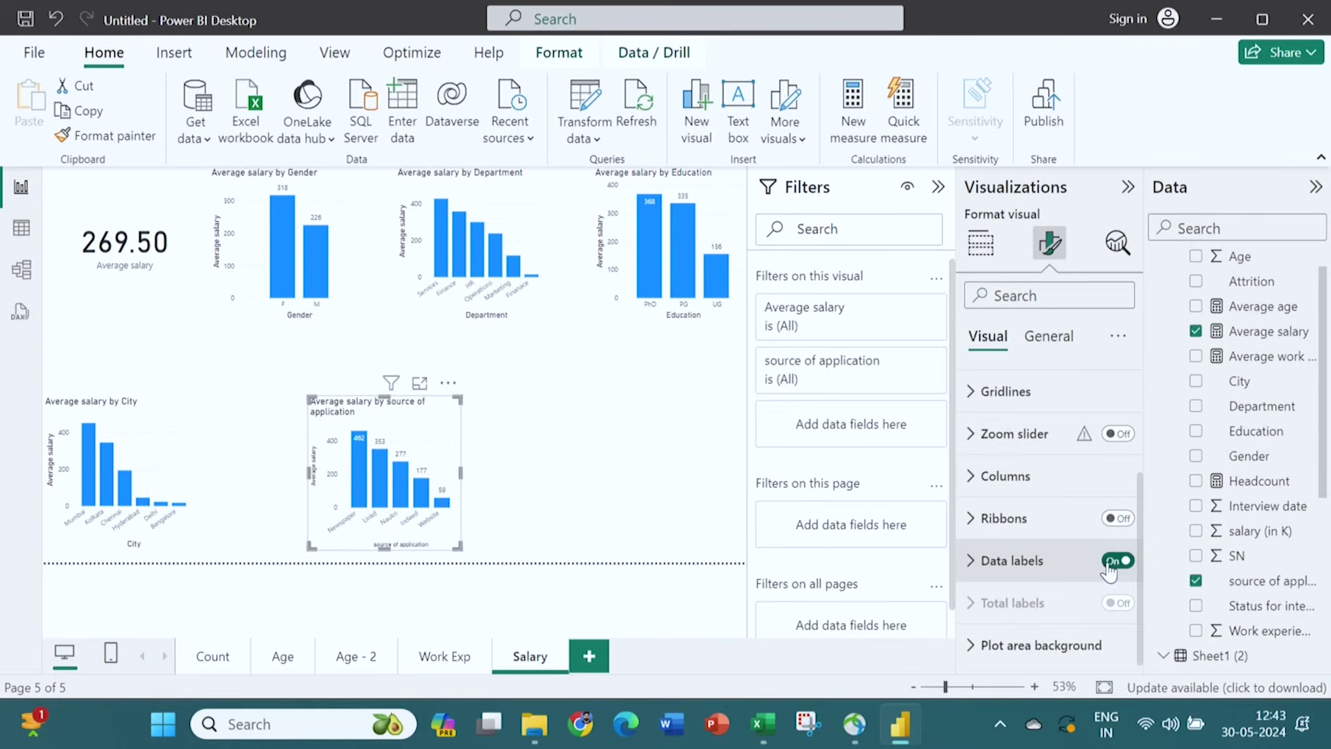
click(549, 444)
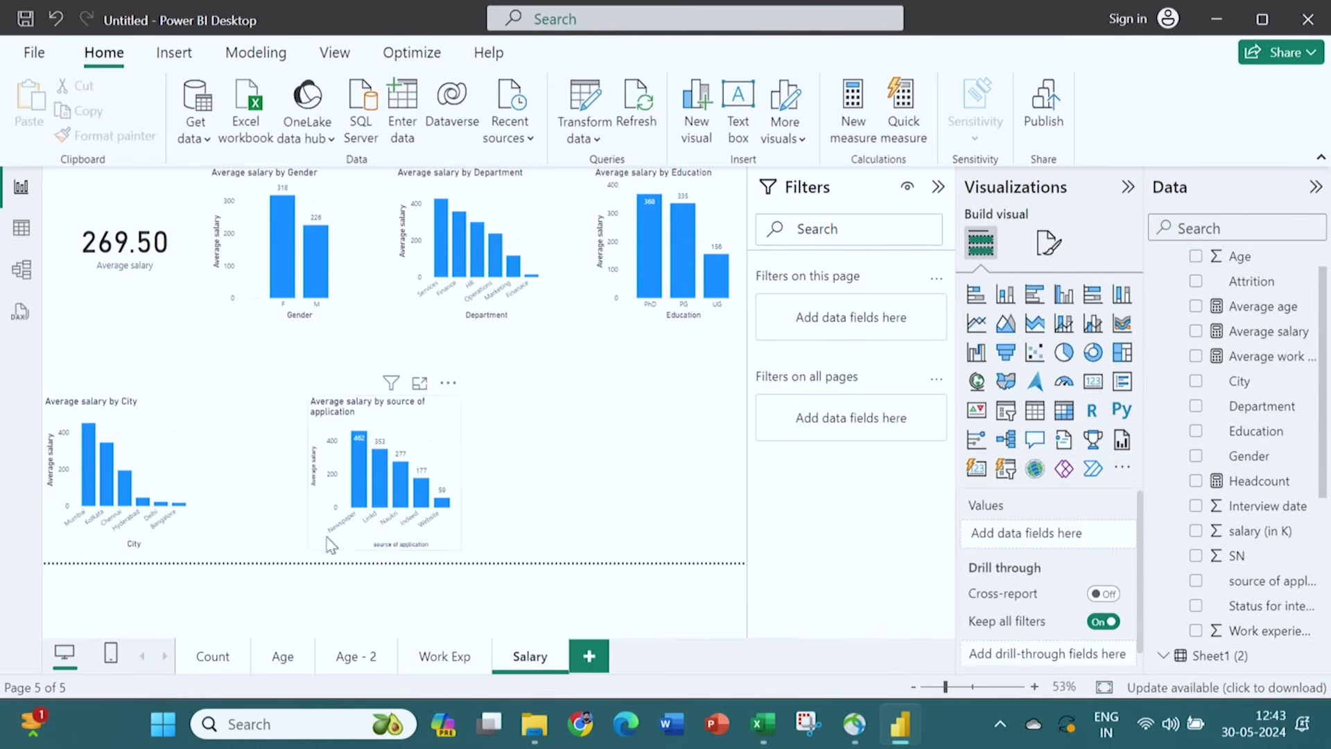